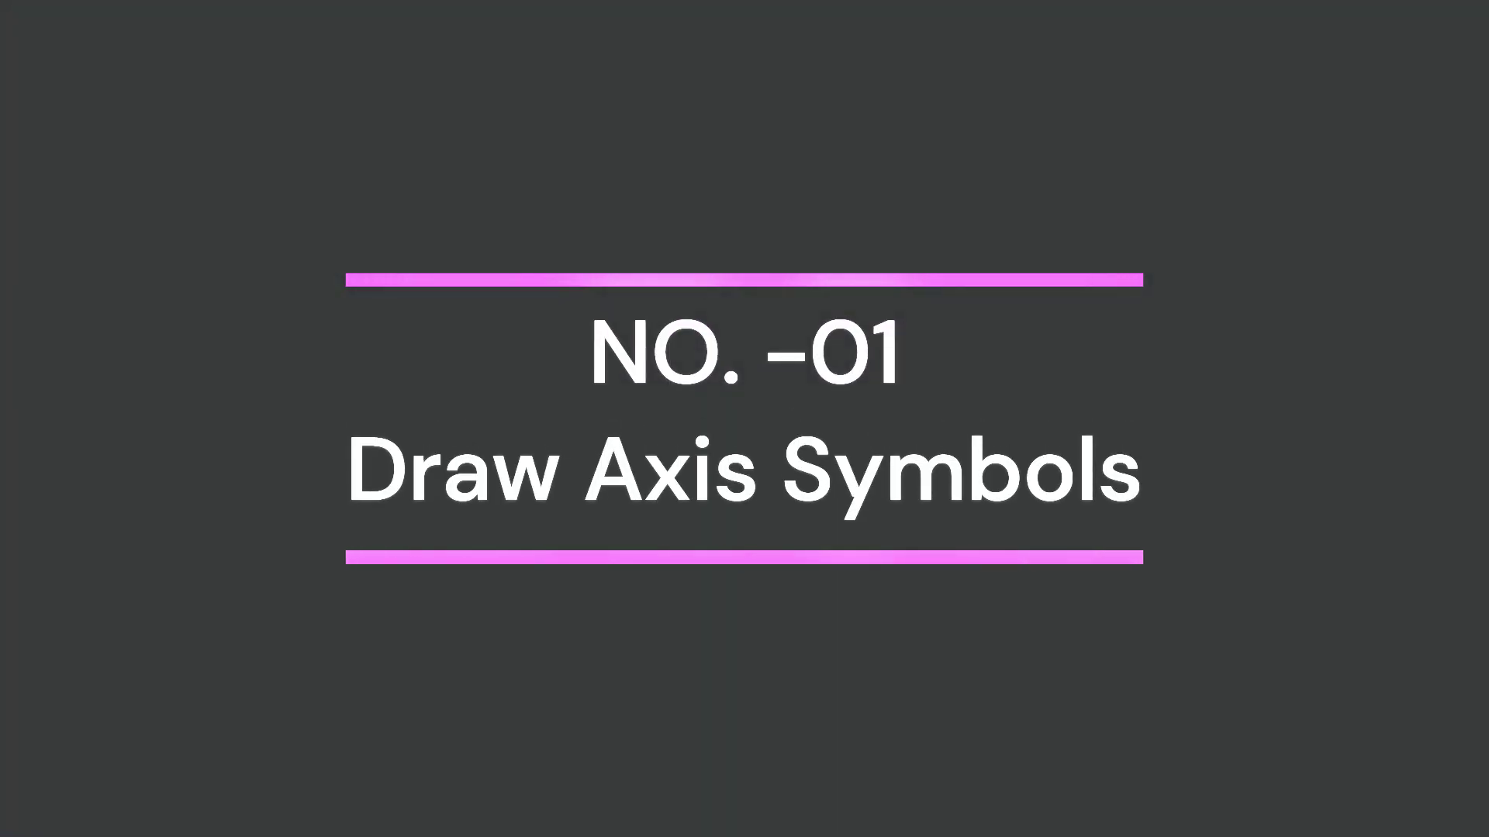
Rebuild the wall axis lines of the left of the two middle floor plans with YQArch's Rebuilt wall Axis command.
scroll(482, 466, "up", 5)
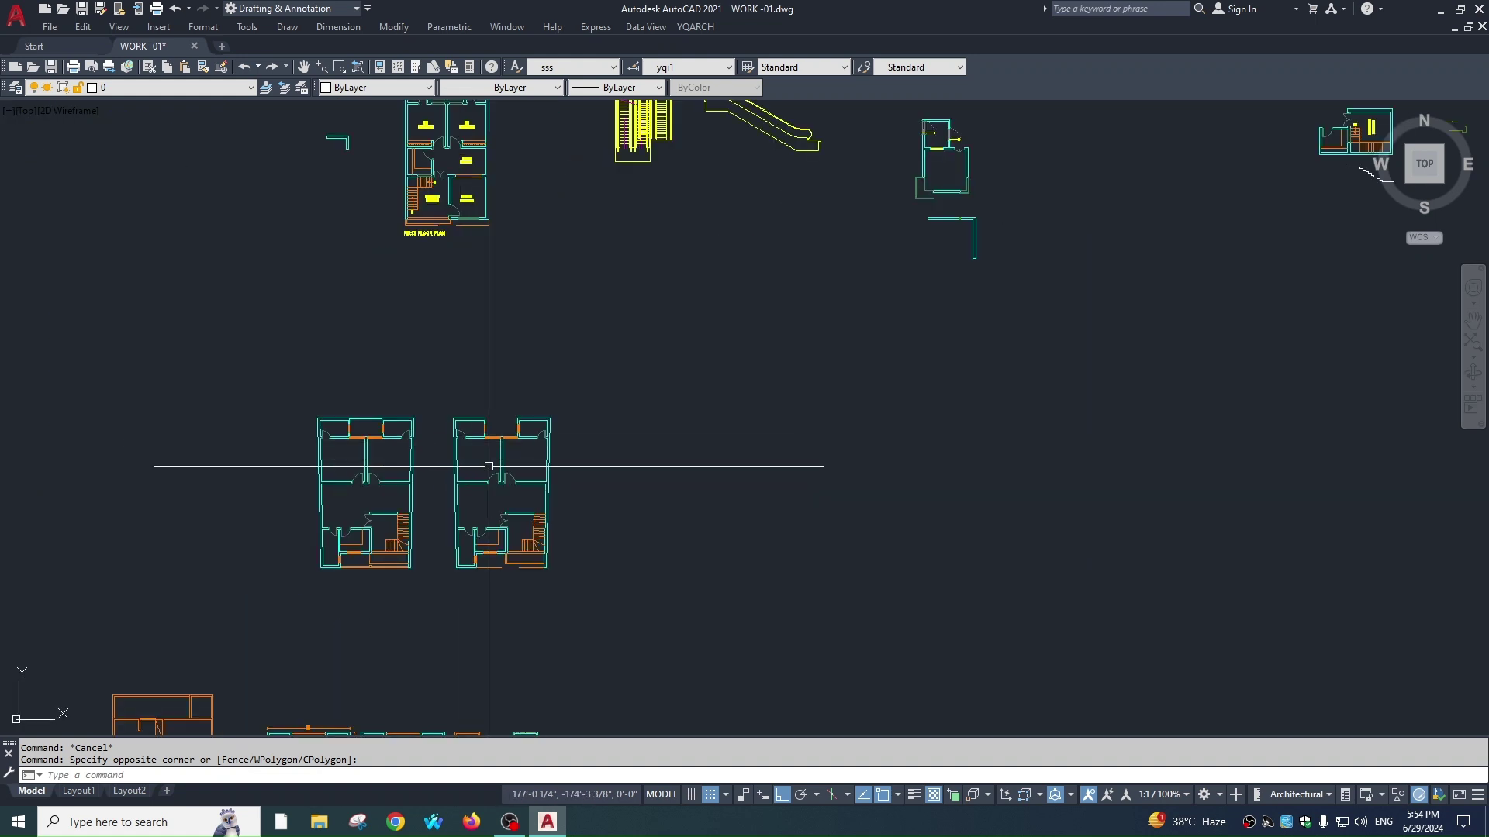
scroll(548, 455, "up", 3)
scroll(572, 459, "down", 4)
key("Escape")
scroll(737, 465, "up", 3)
scroll(698, 372, "down", 1)
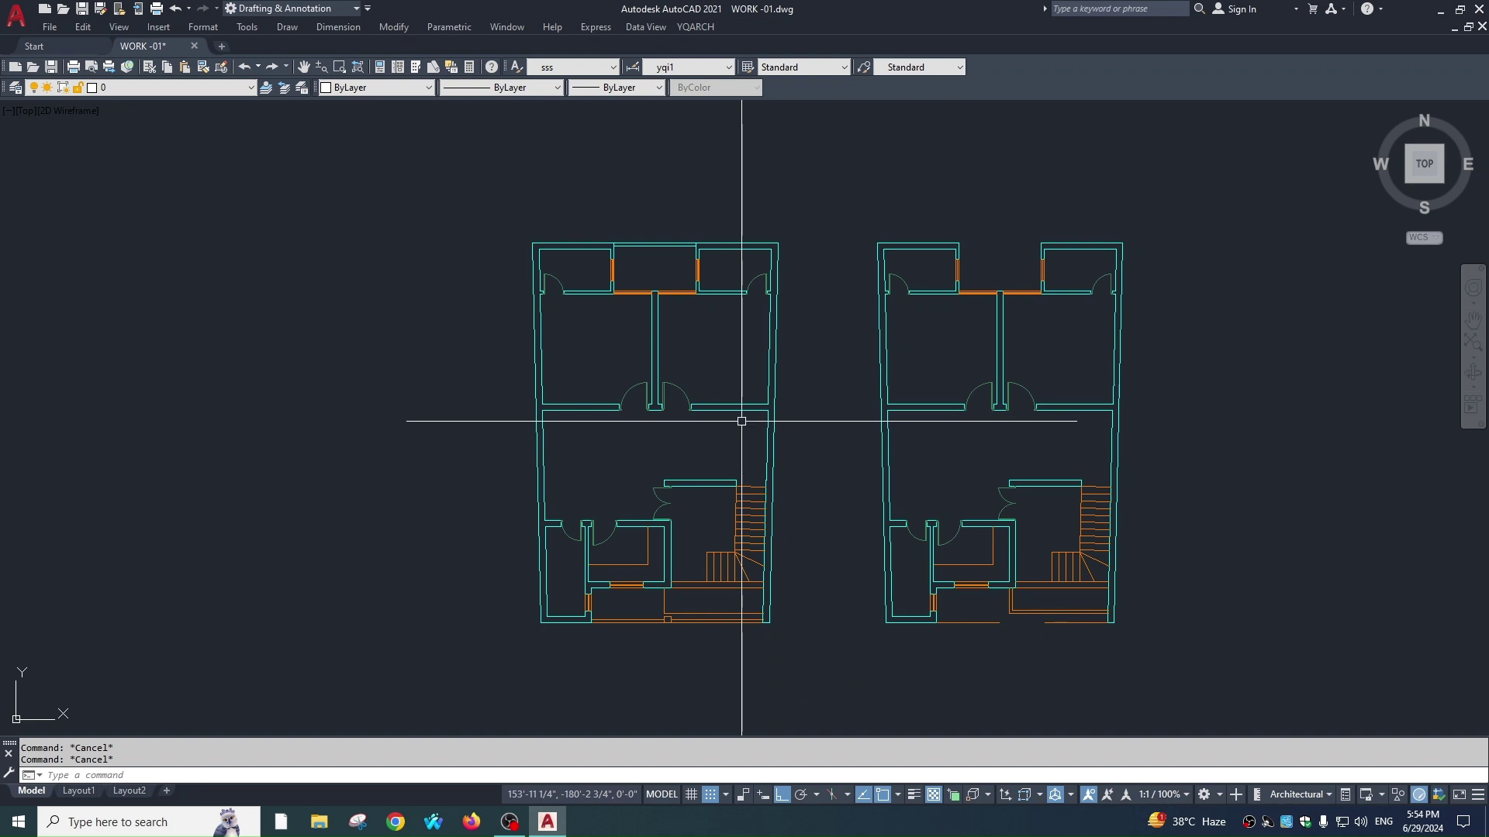
left_click(695, 26)
mouse_move(729, 128)
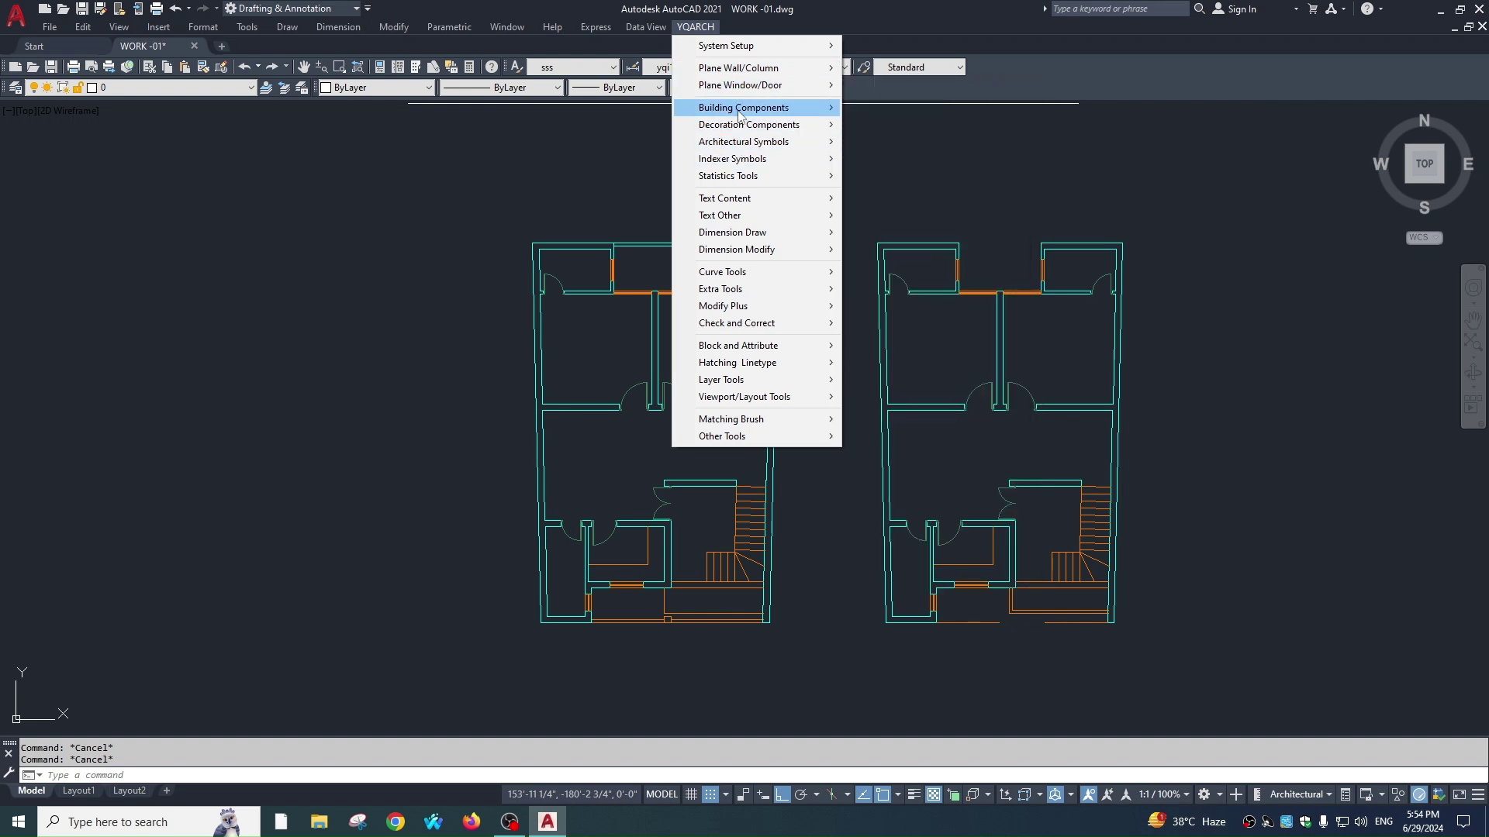
mouse_move(742, 71)
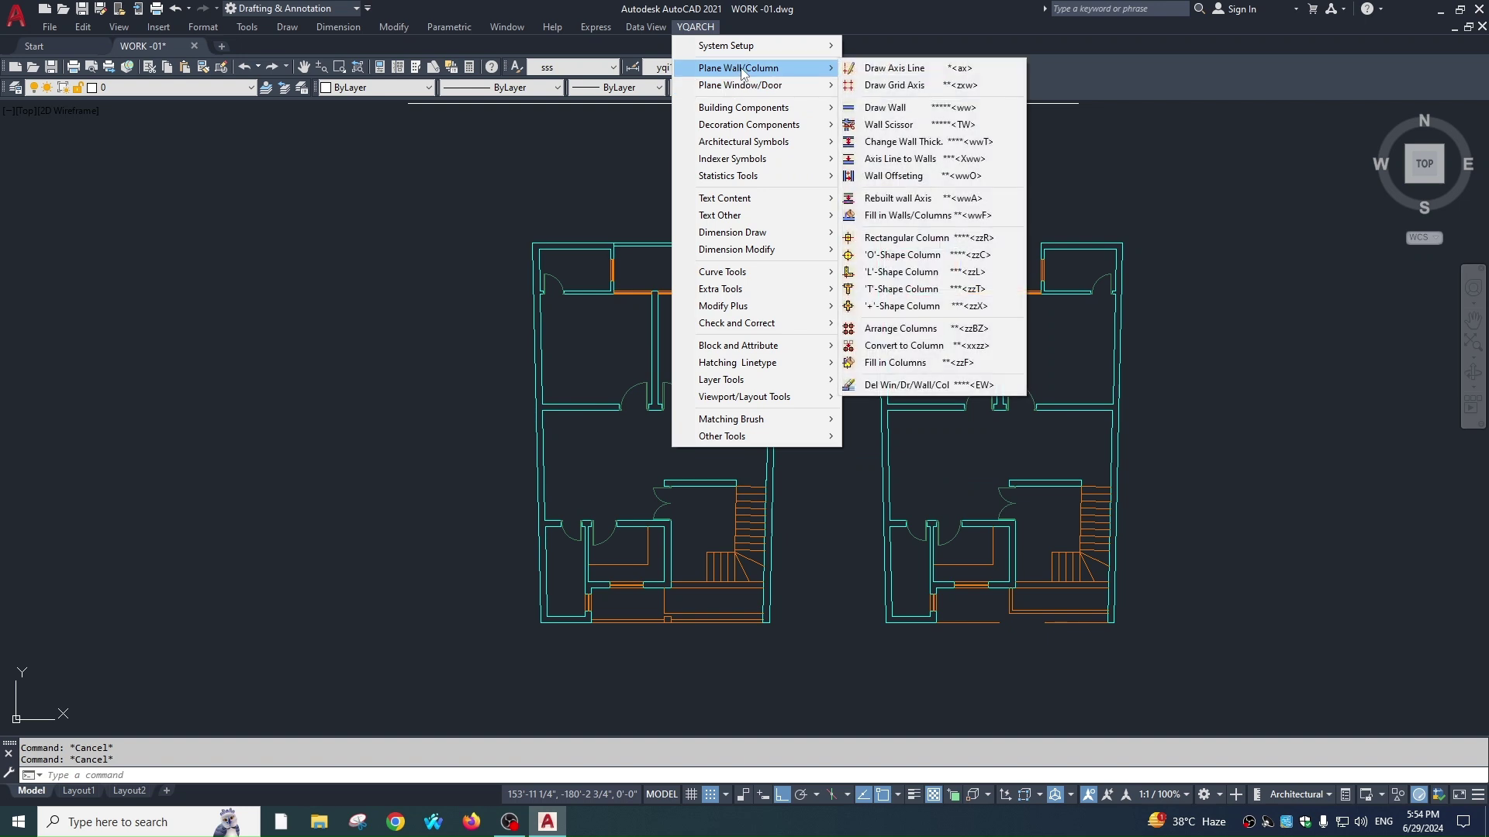
left_click(883, 200)
left_click(476, 186)
left_click(856, 699)
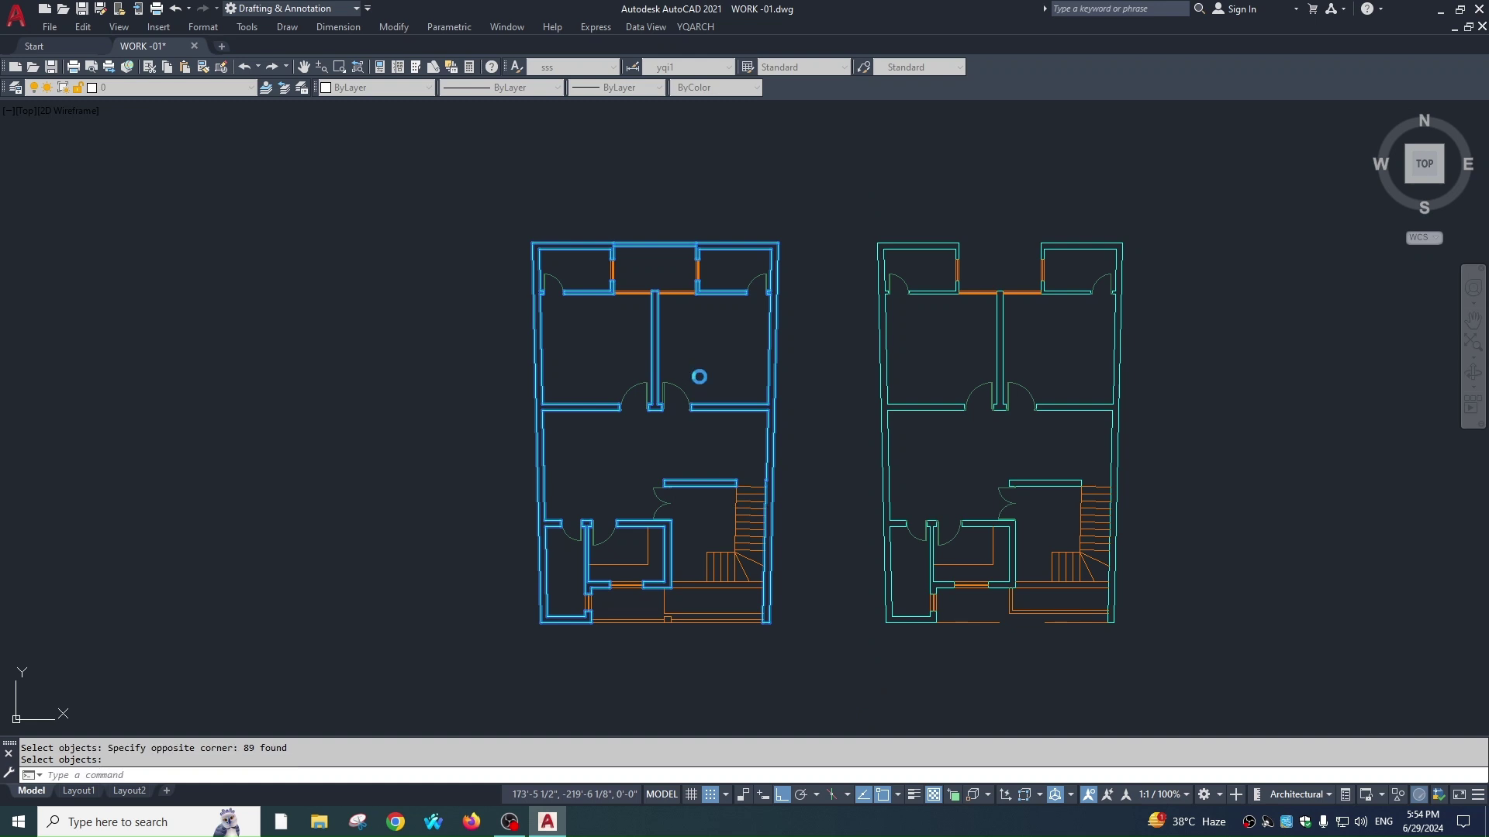
key("Return")
scroll(707, 372, "up", 4)
scroll(747, 515, "down", 2)
mouse_move(748, 515)
middle_mouse_down()
mouse_move(708, 462)
mouse_move(691, 385)
middle_mouse_up()
scroll(718, 456, "down", 2)
scroll(677, 375, "up", 2)
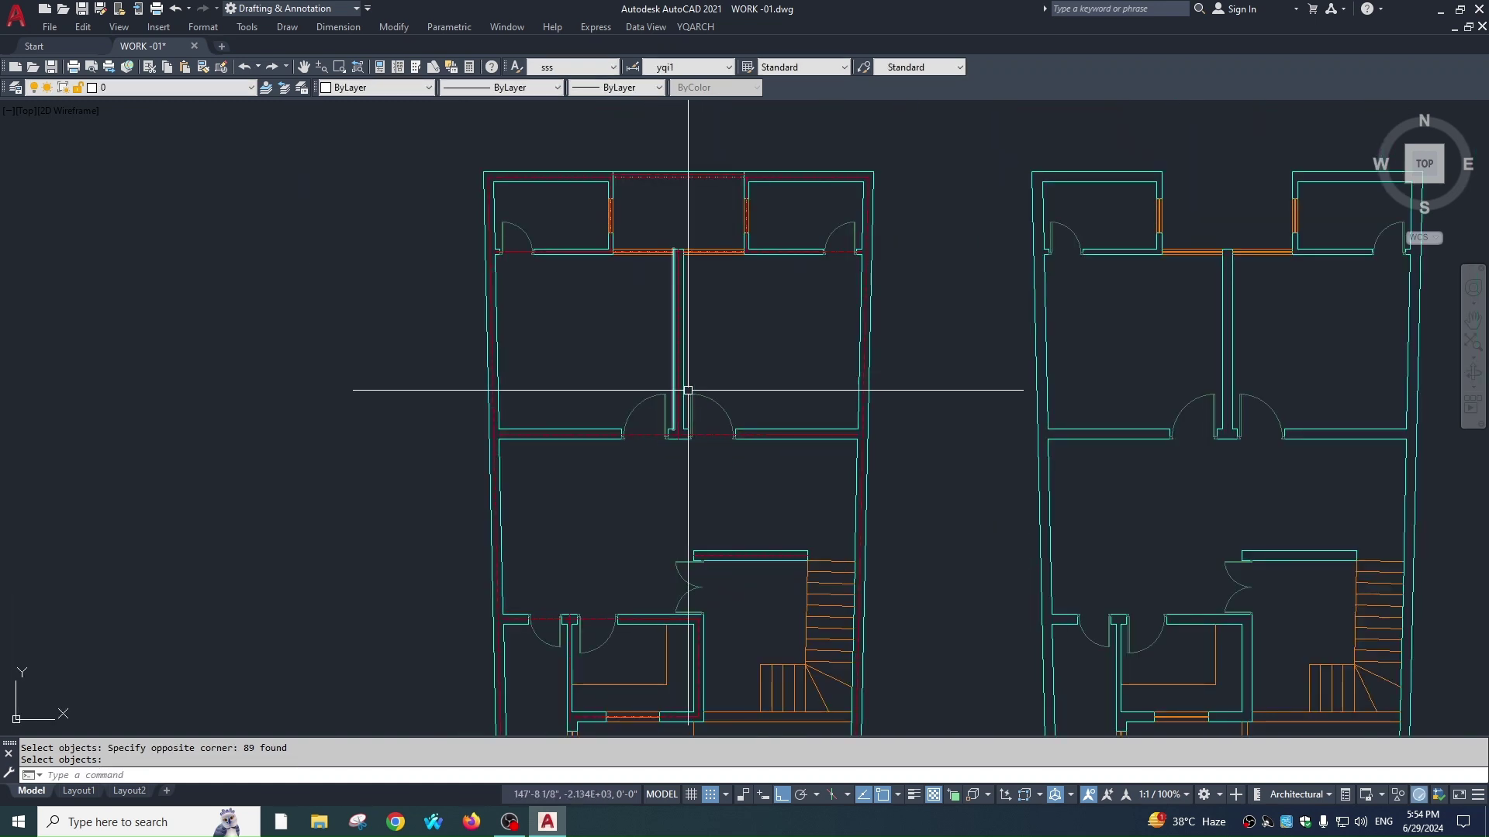
scroll(669, 256, "down", 2)
type("as")
key("space")
left_click(521, 169)
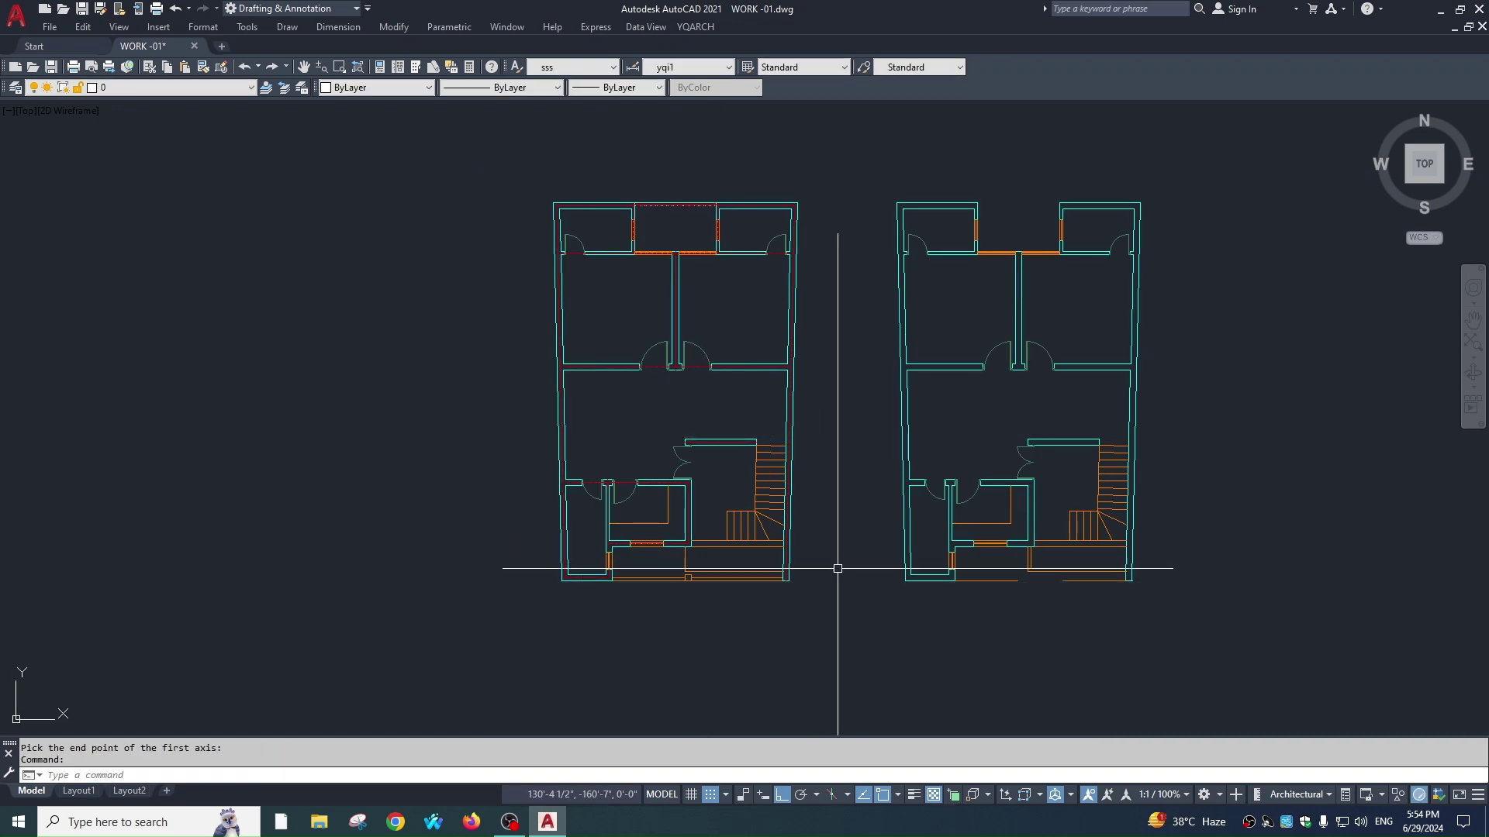
Use the ZH command to place axis symbols A and B at the left ends of the plan's two uppermost horizontal wall axes.
type("zh")
key("space")
scroll(551, 209, "up", 3)
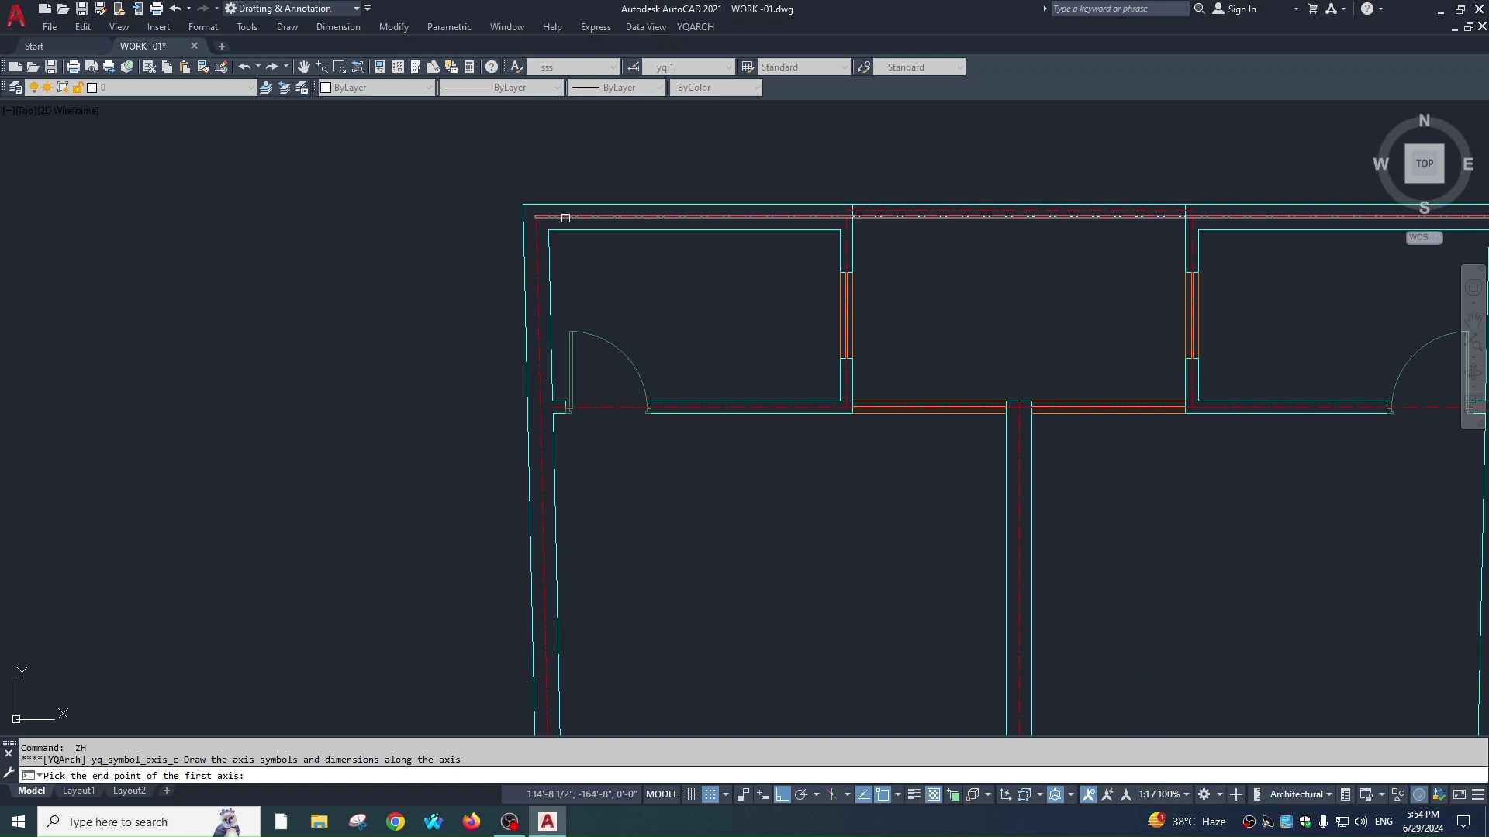
left_click(559, 214)
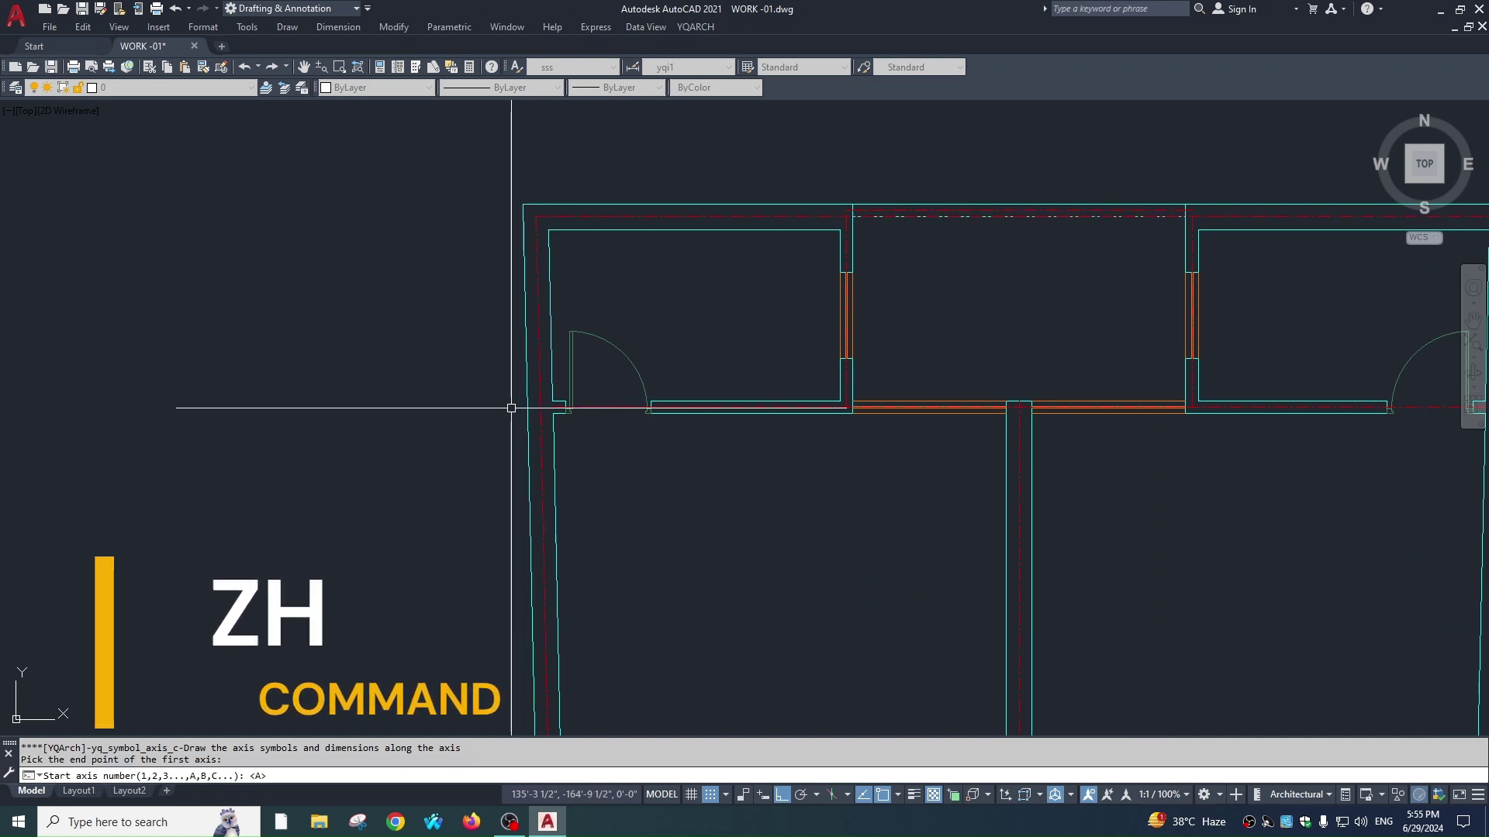
key("Return")
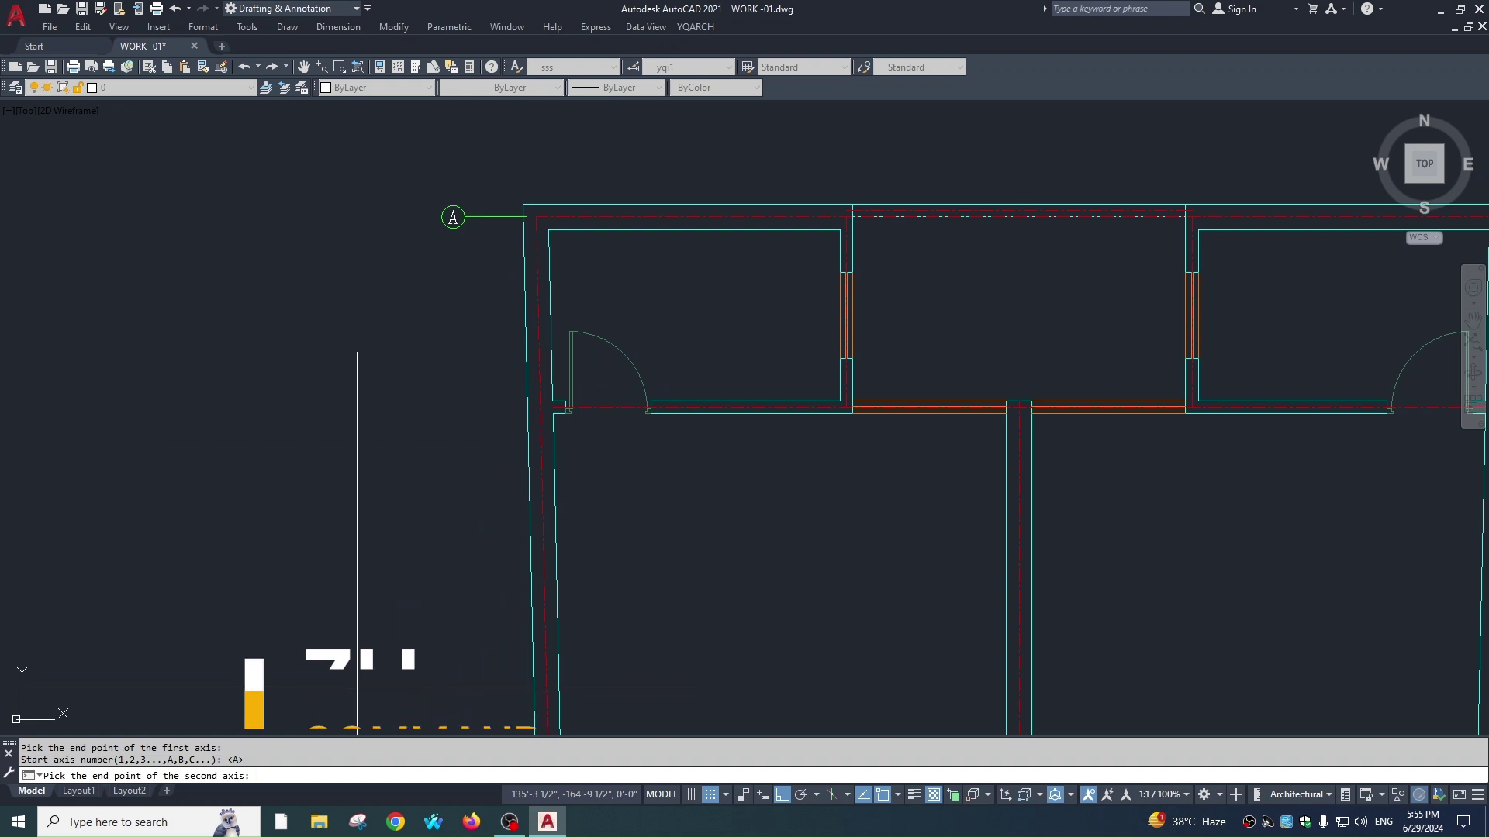
left_click(553, 407)
key("Return")
Continue the axis symbols down the plan's left side with C, D and E at the remaining horizontal wall axes, then finish the command.
scroll(565, 499, "down", 2)
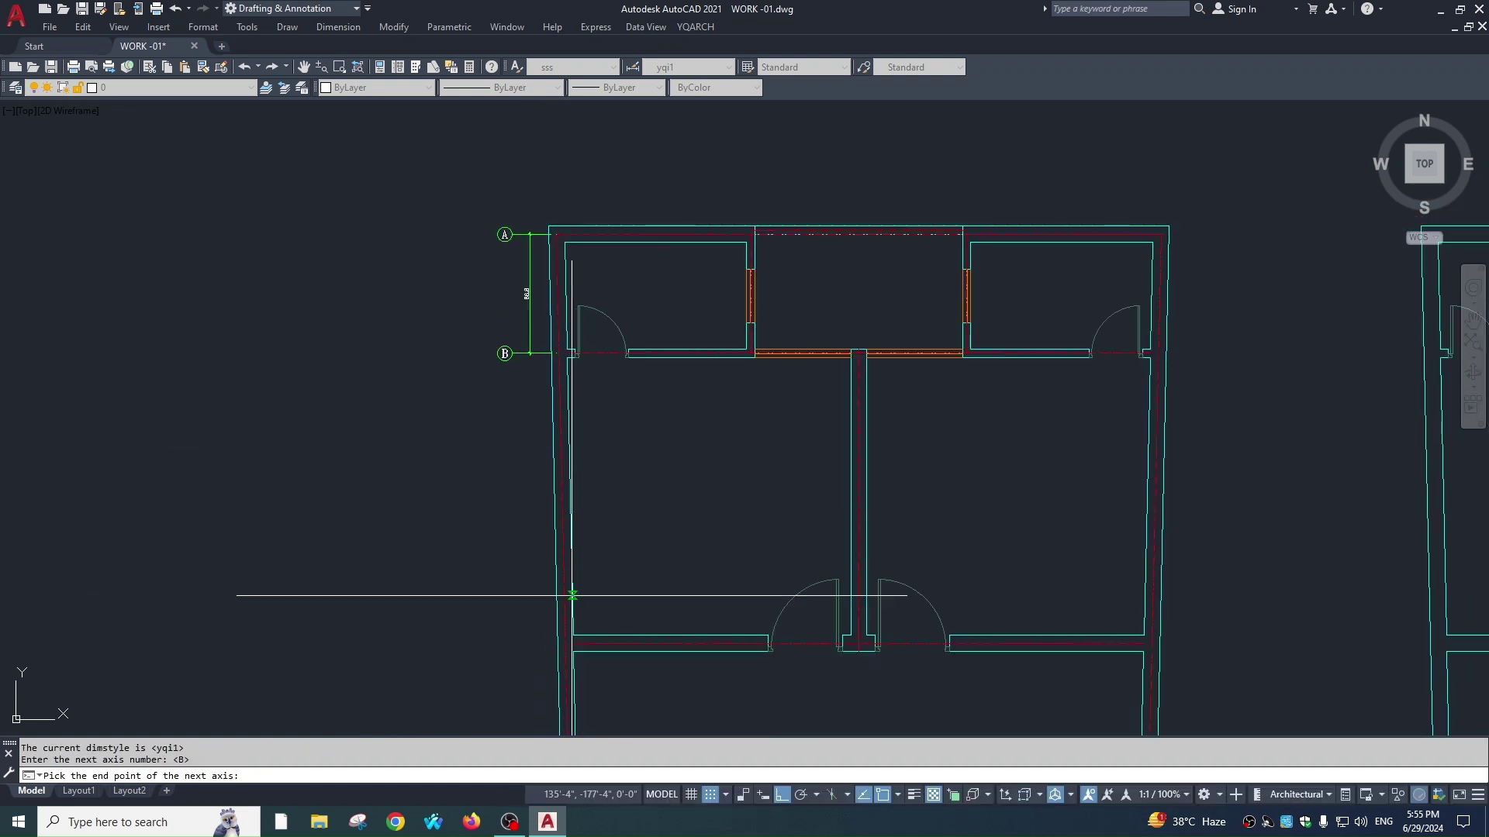
left_click(579, 651)
key("Return")
scroll(597, 473, "down", 2)
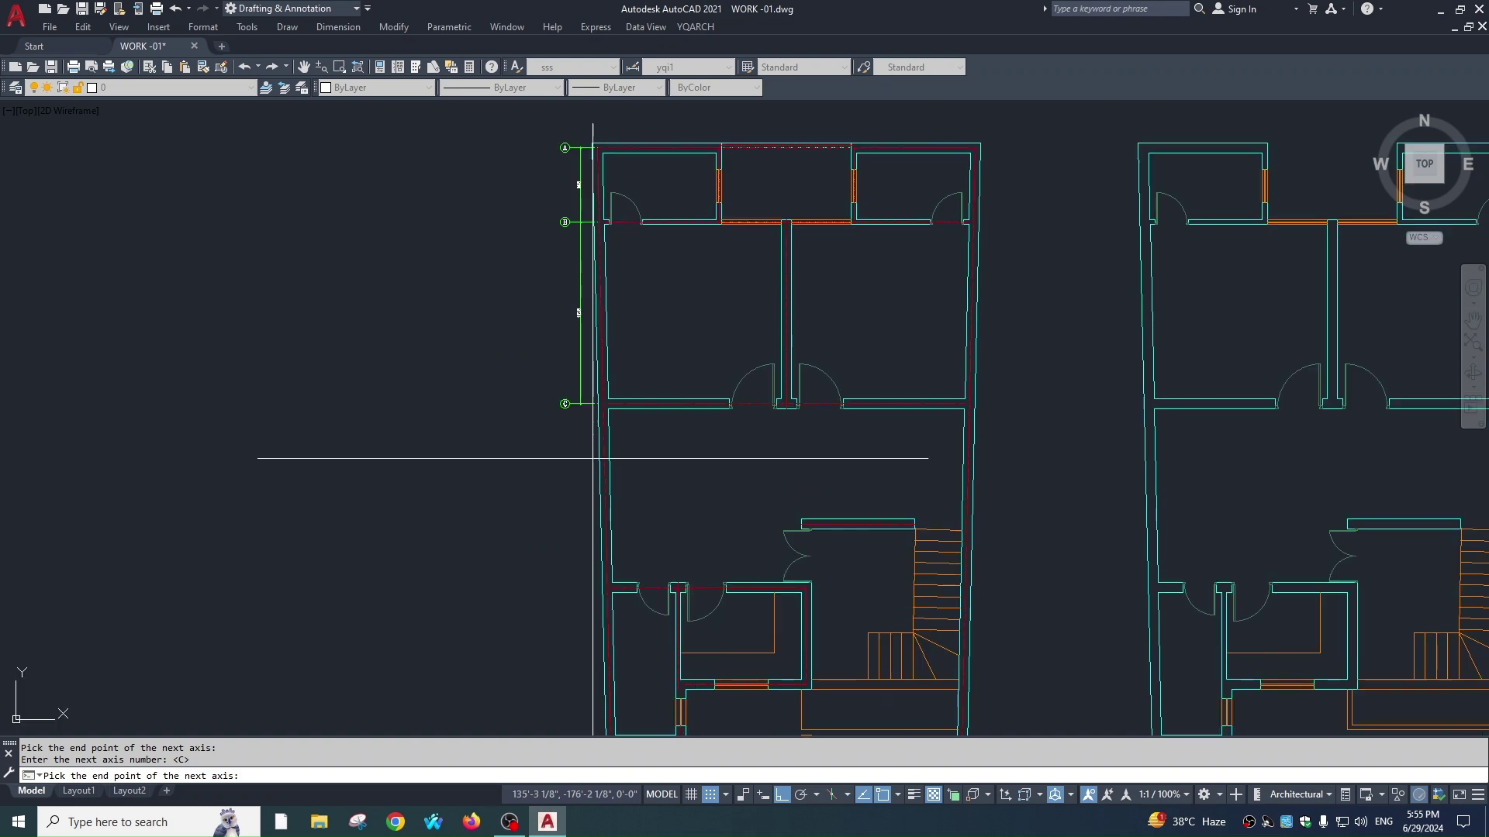
left_click(610, 490)
key("Return")
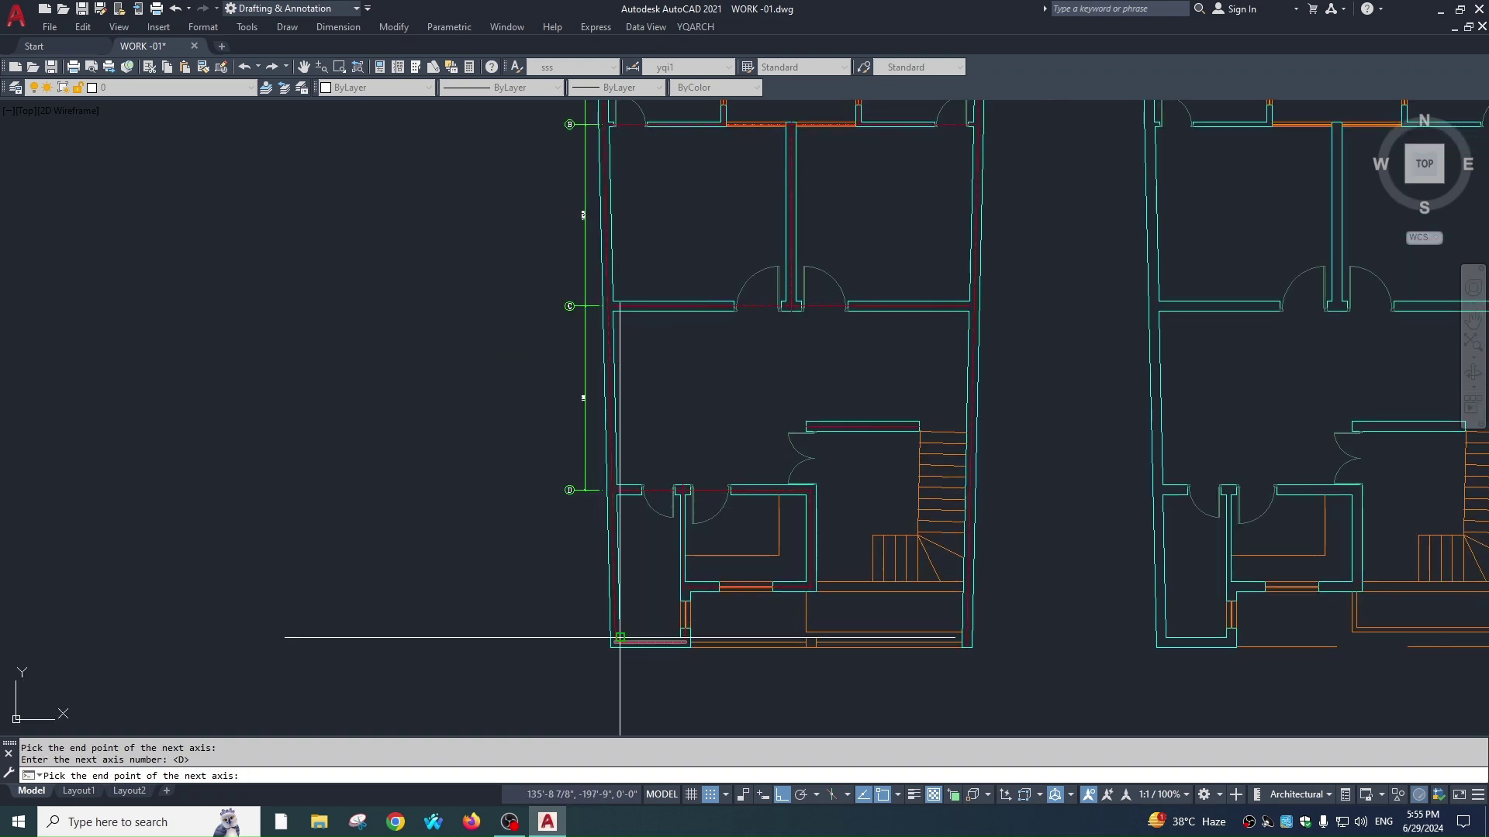
left_click(610, 647)
key("Return")
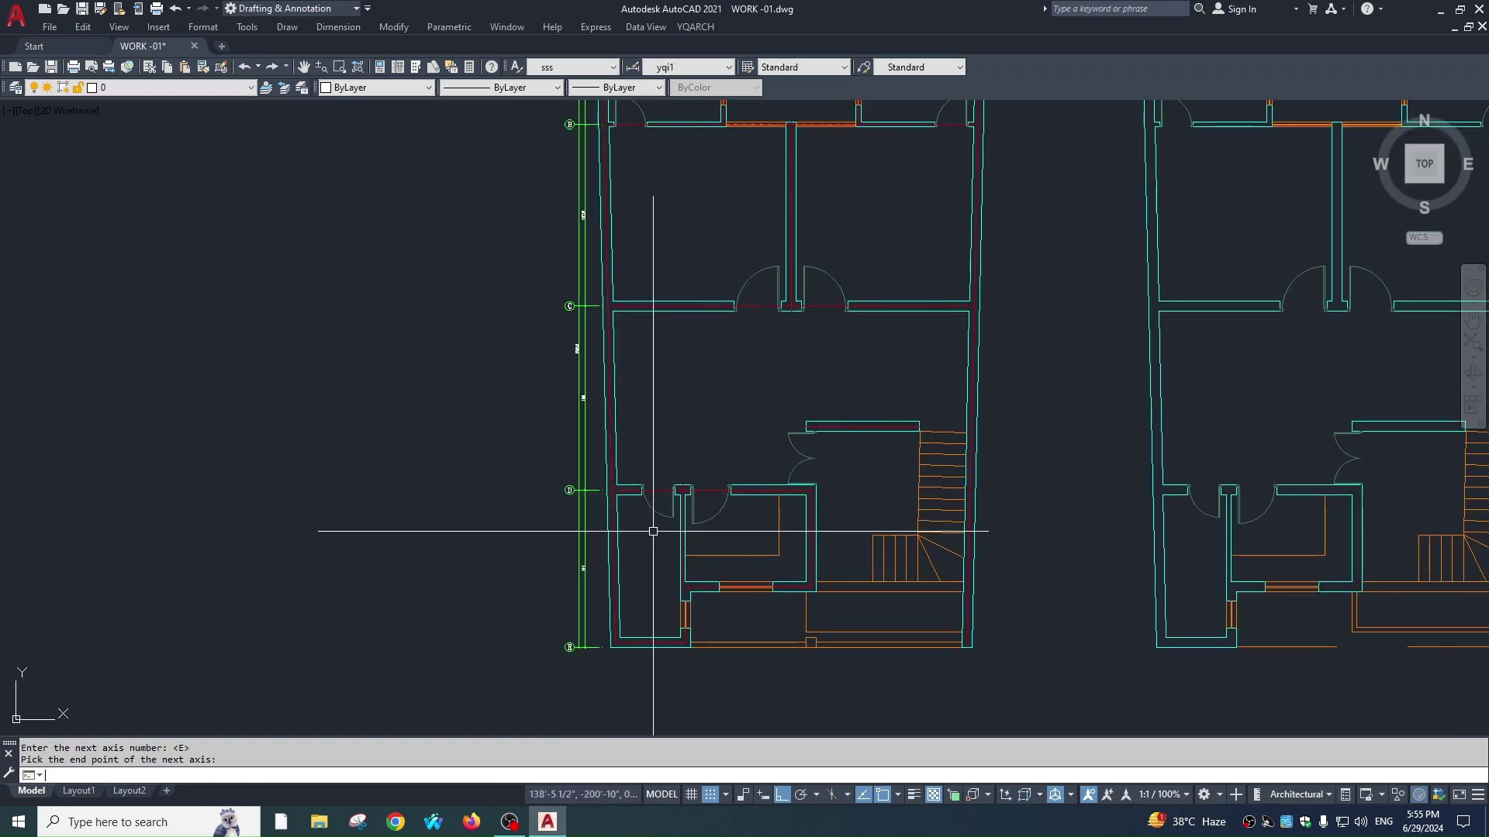
scroll(577, 263, "up", 6)
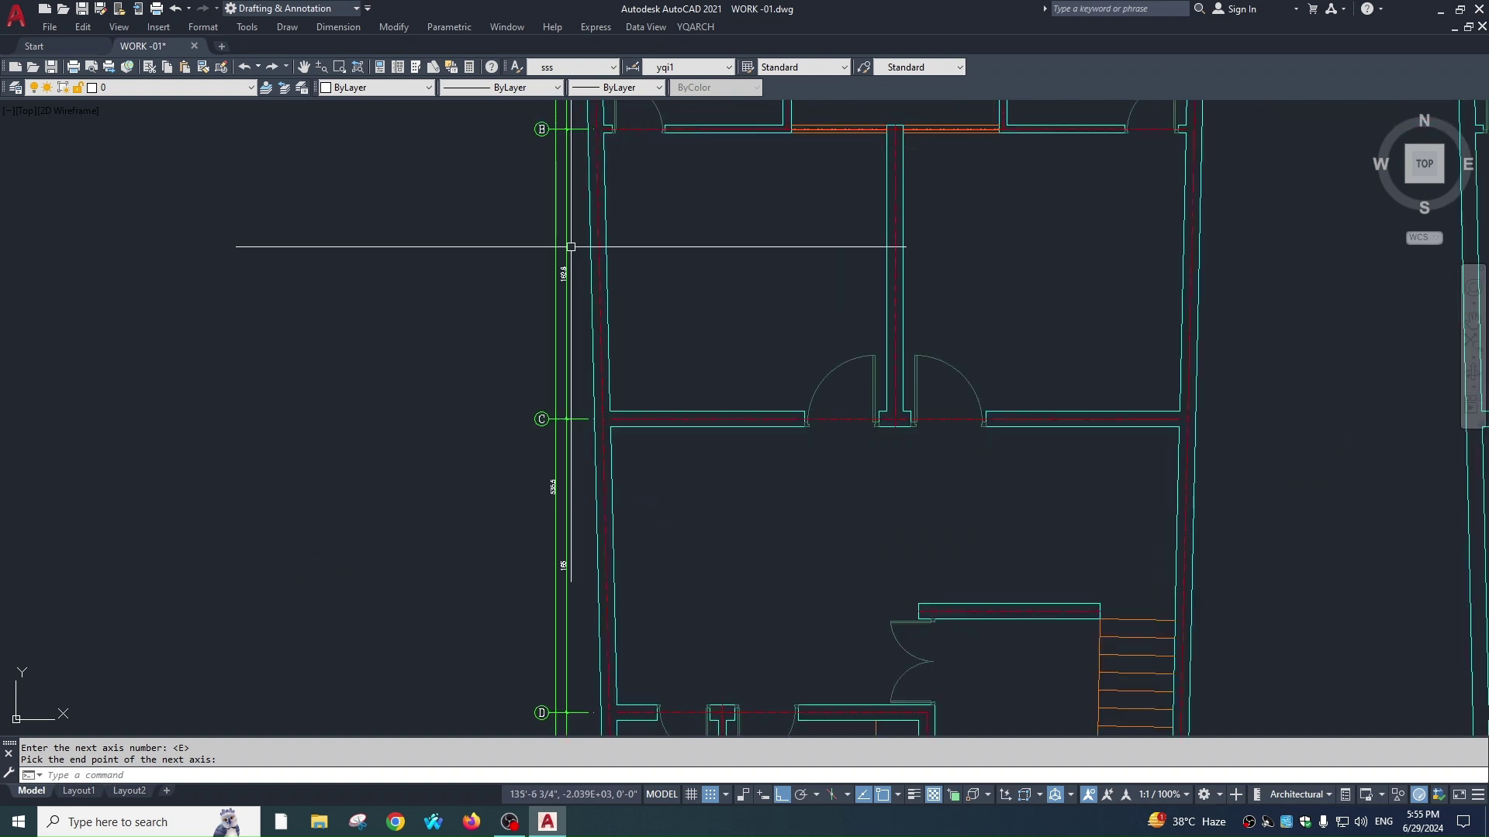
key("Escape")
Match the properties of an existing dimension in the drawing onto the A–B dimension and the overall axis dimension.
scroll(572, 426, "down", 8)
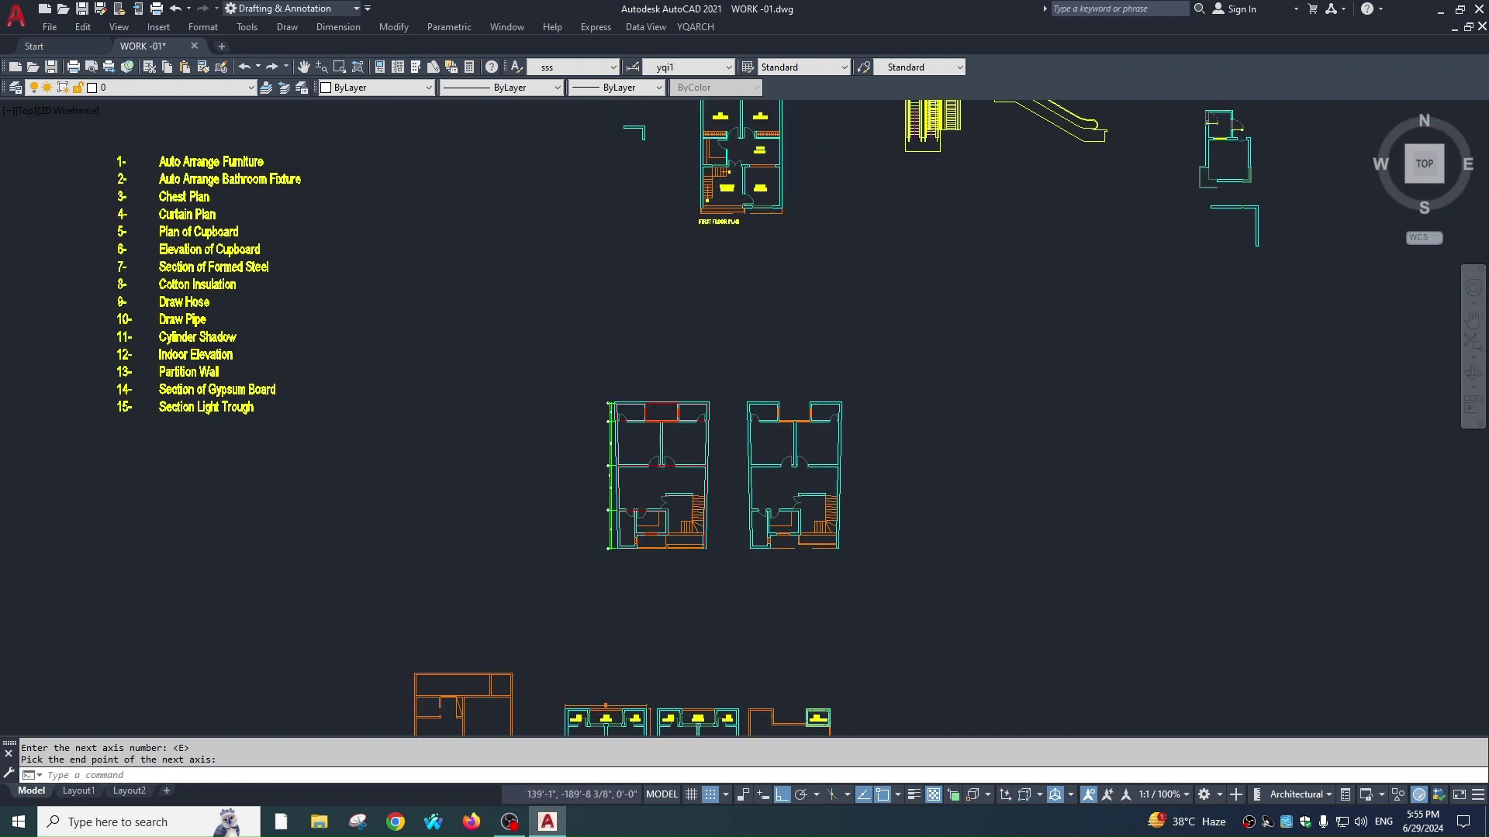
type("ma")
key("Return")
scroll(413, 167, "up", 2)
left_click(395, 183)
middle_click_drag(728, 731, 709, 420)
scroll(752, 288, "up", 4)
scroll(674, 254, "up", 4)
left_click(673, 232)
left_click(655, 240)
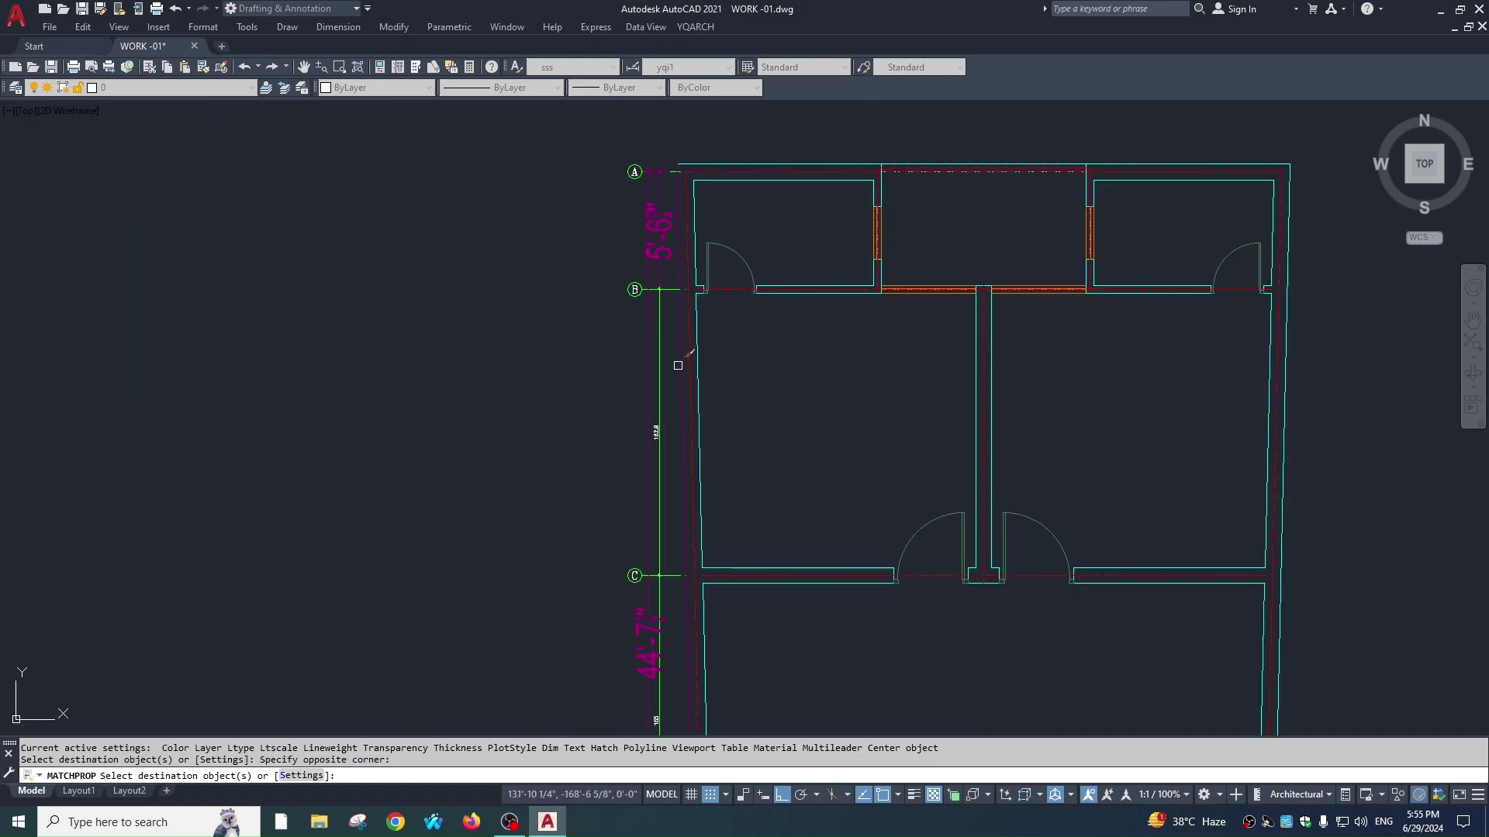
Apply the matched dimension properties to the B–C, C–D and D–E axis dimensions and end Match Properties.
scroll(673, 535, "down", 2)
middle_click_drag(673, 721, 670, 477)
left_click(657, 479)
left_click(656, 543)
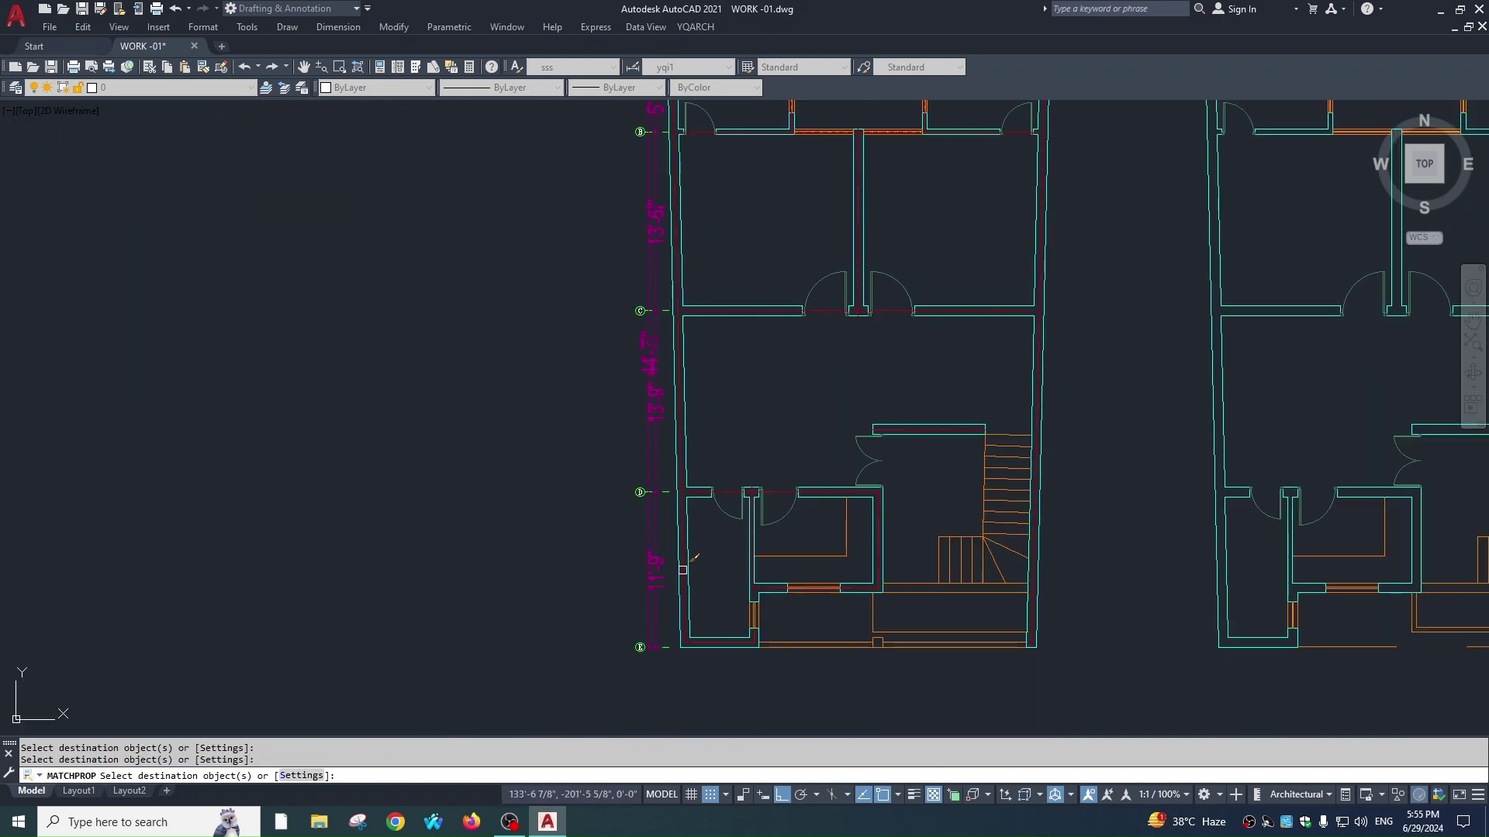
scroll(657, 491, "up", 6)
key("Escape")
Examine the lettered axis symbols and their restyled dimensions along the left side of the floor plan.
scroll(605, 489, "down", 2)
middle_click_drag(605, 488, 568, 336)
scroll(558, 345, "up", 4)
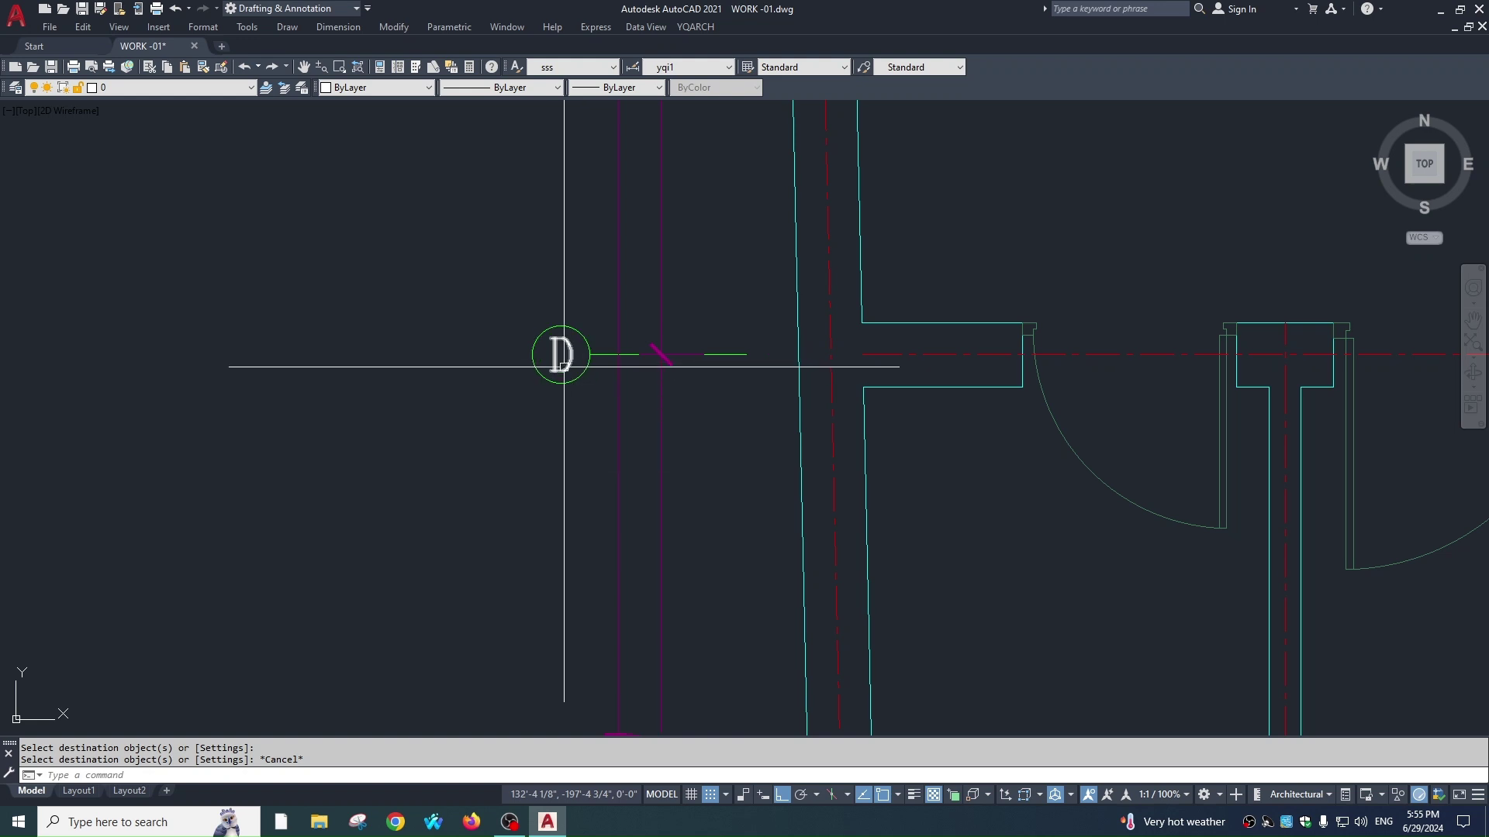
scroll(576, 443, "down", 1)
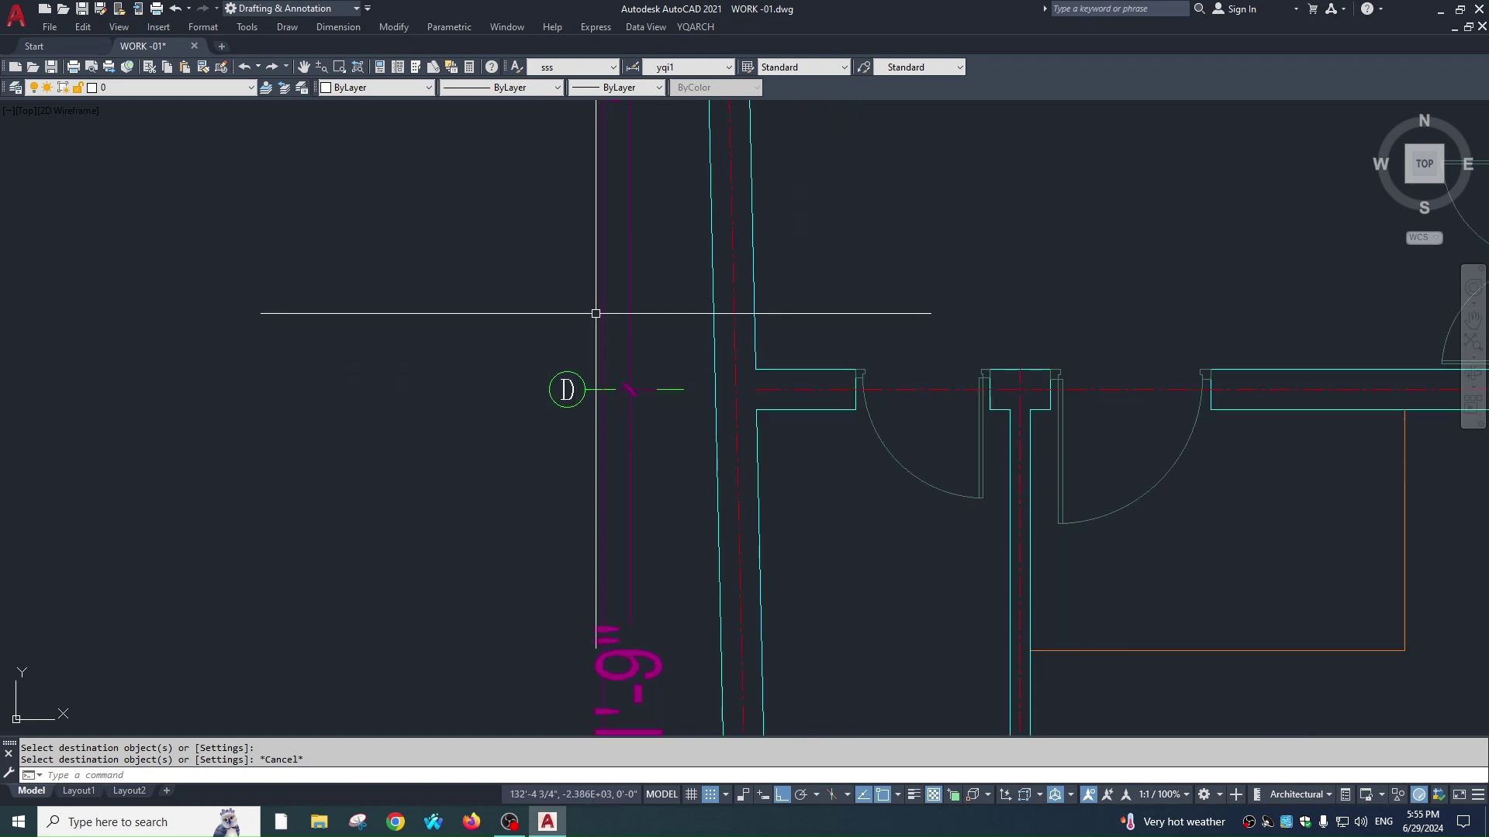
scroll(596, 314, "down", 6)
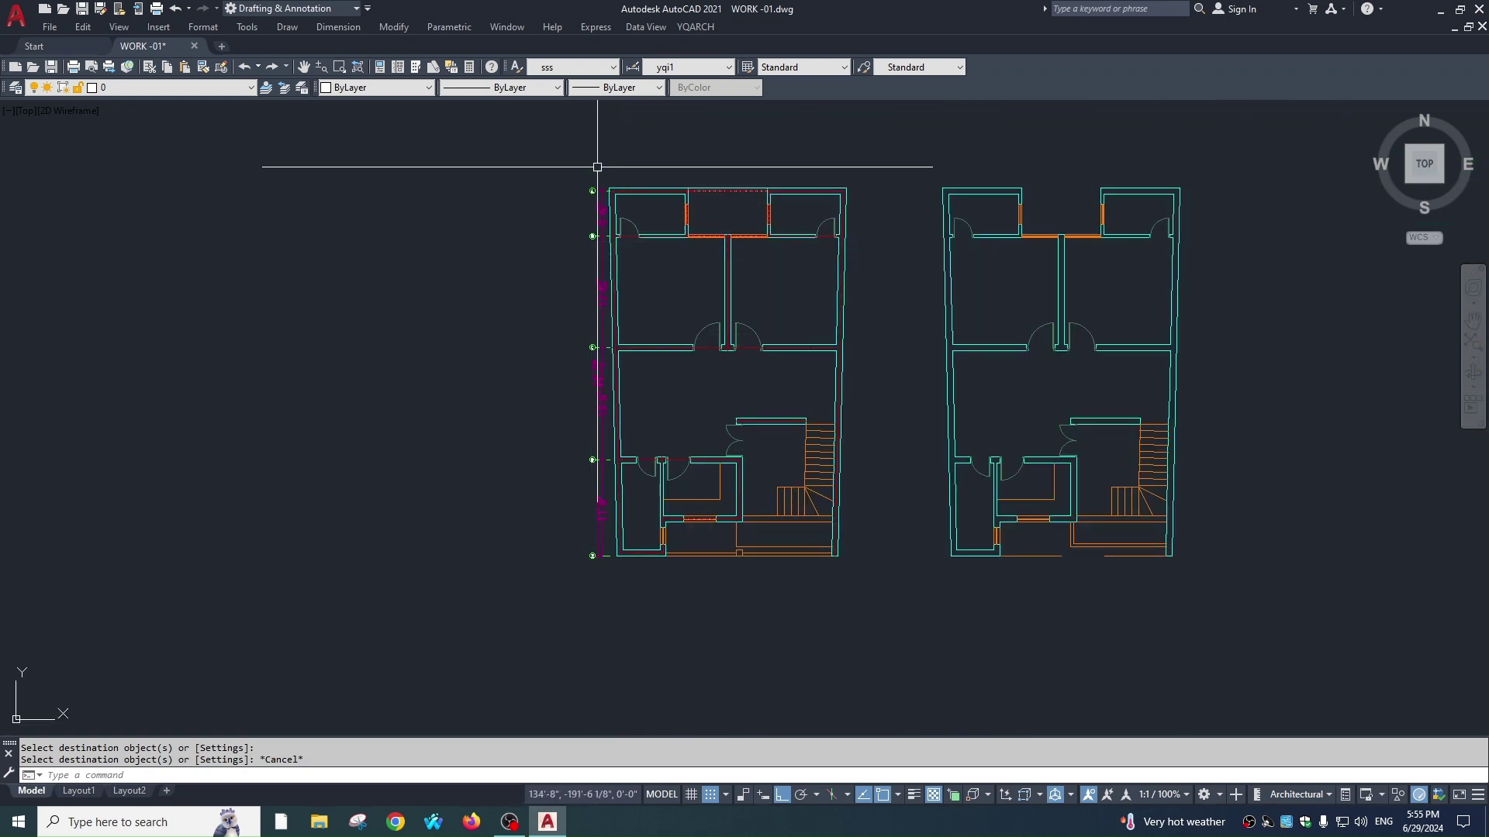
scroll(602, 191, "up", 6)
scroll(549, 226, "up", 4)
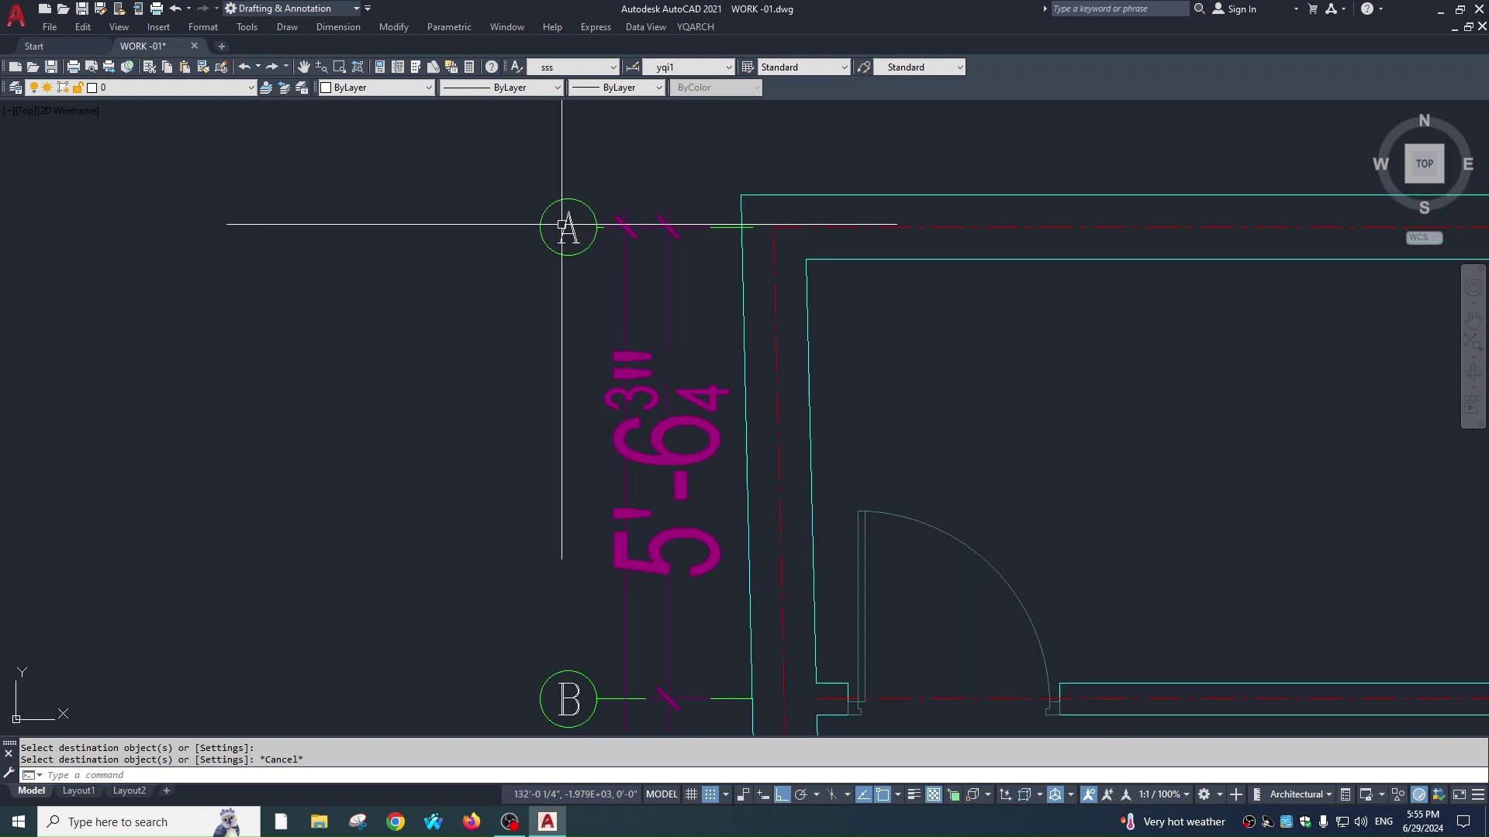
scroll(552, 288, "down", 3)
scroll(592, 367, "up", 3)
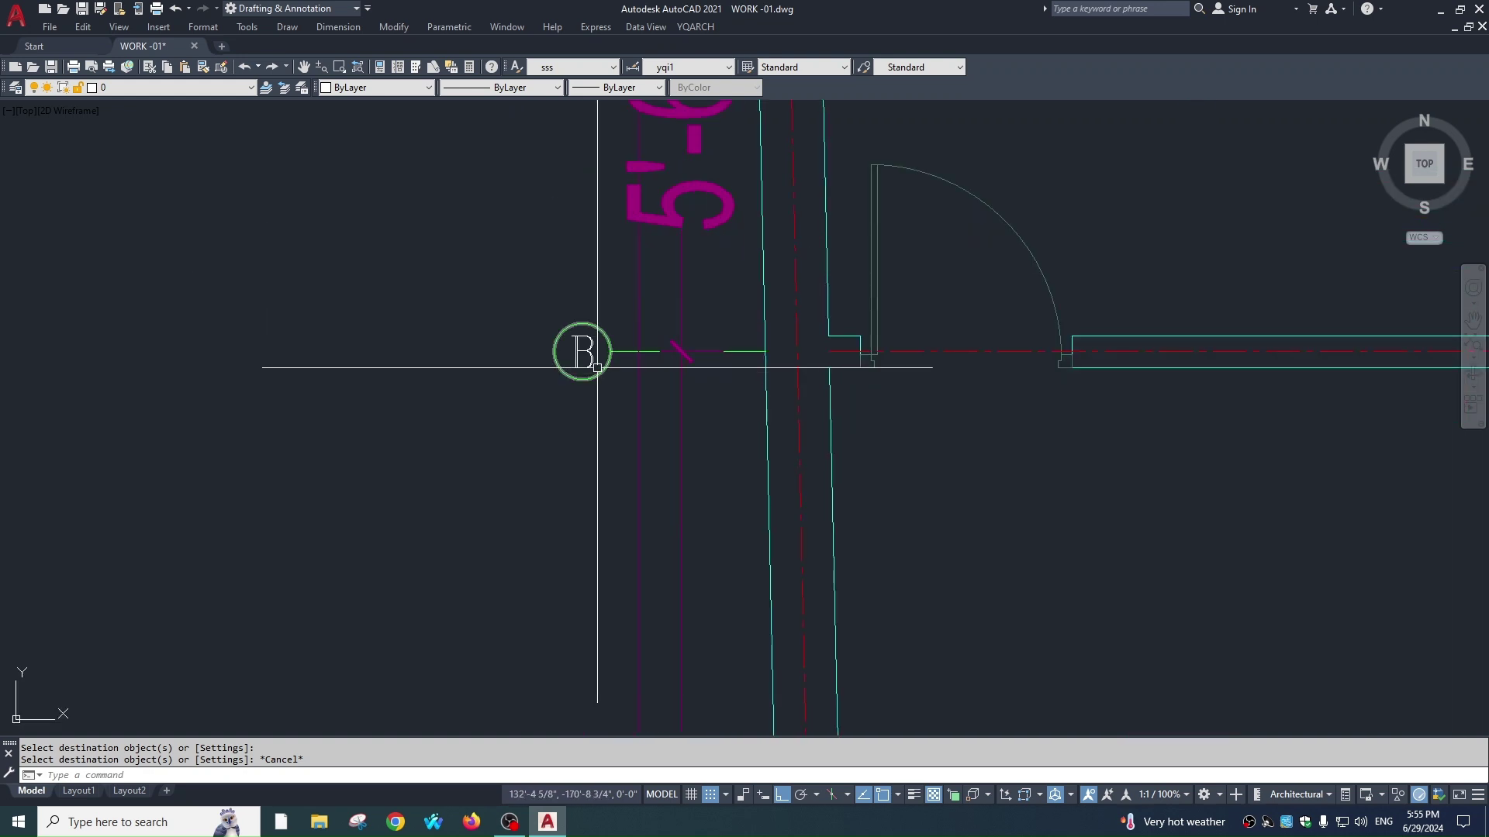
scroll(591, 388, "down", 3)
scroll(601, 465, "up", 2)
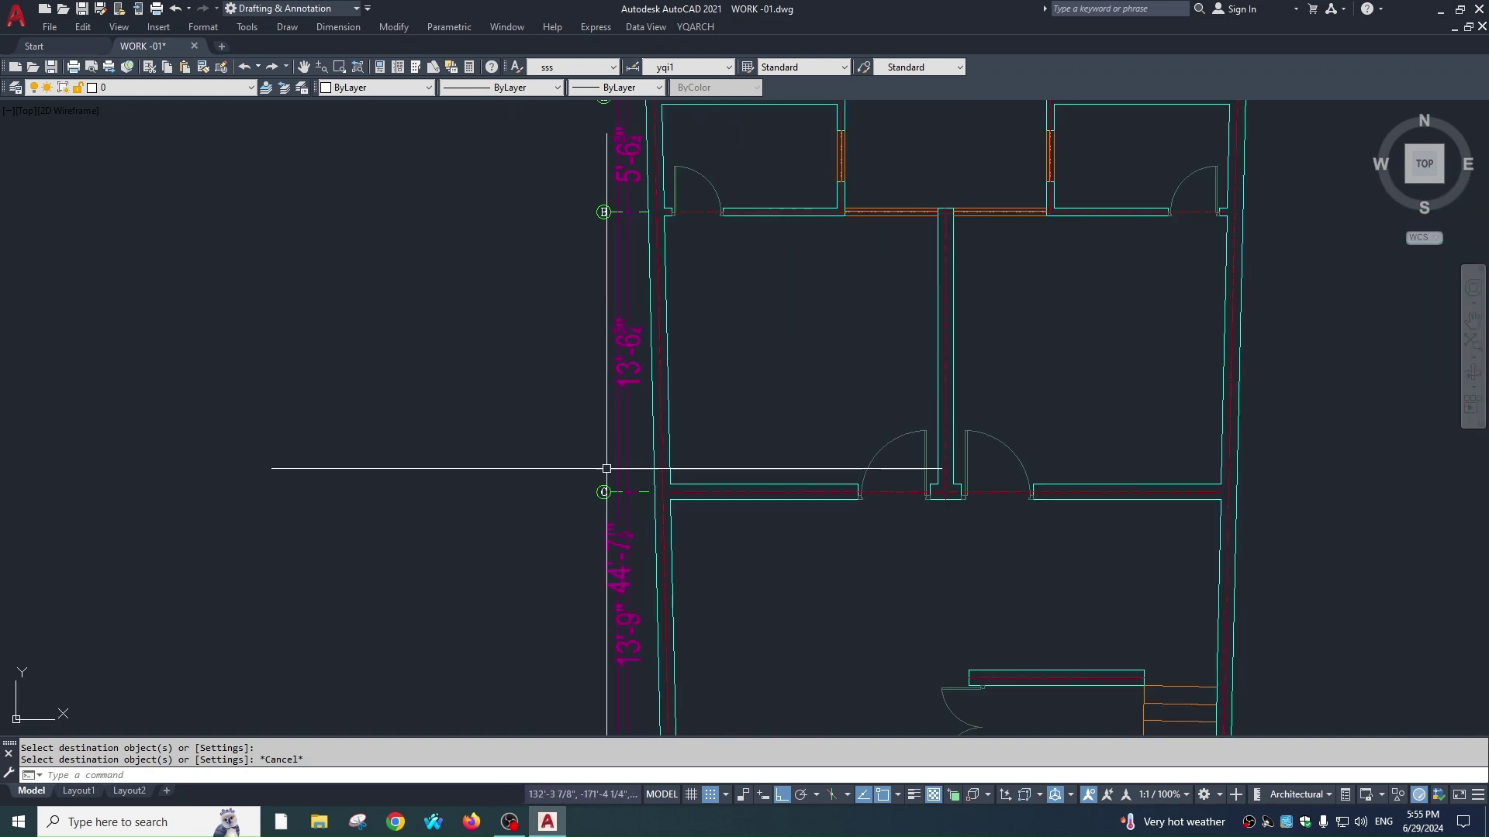
scroll(625, 454, "down", 2)
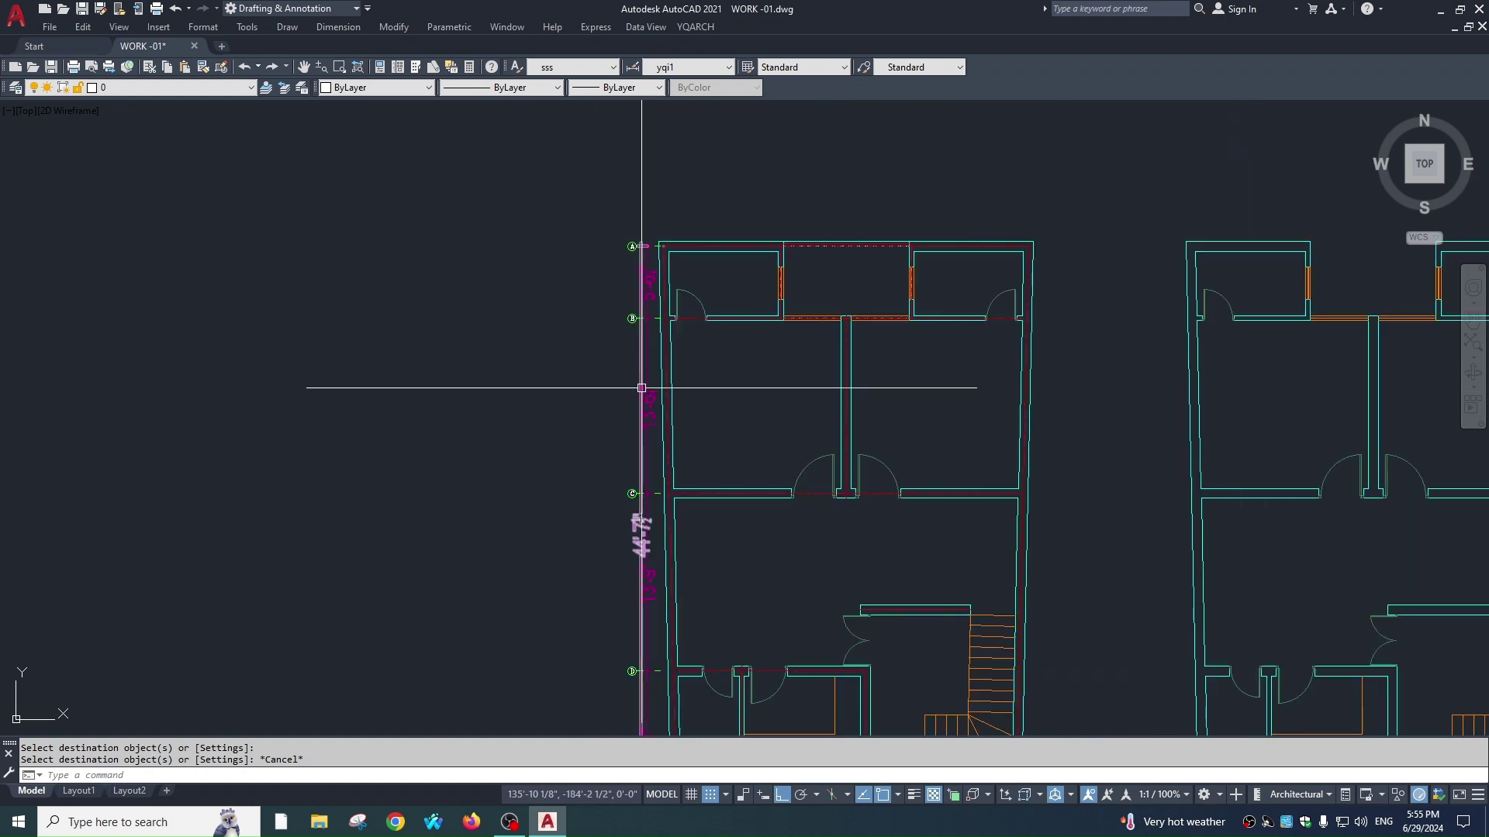
Place a coordinate symbol with a leader in the empty area right of the floor plans using the ZB command.
scroll(704, 400, "down", 2)
middle_click_drag(704, 400, 615, 217)
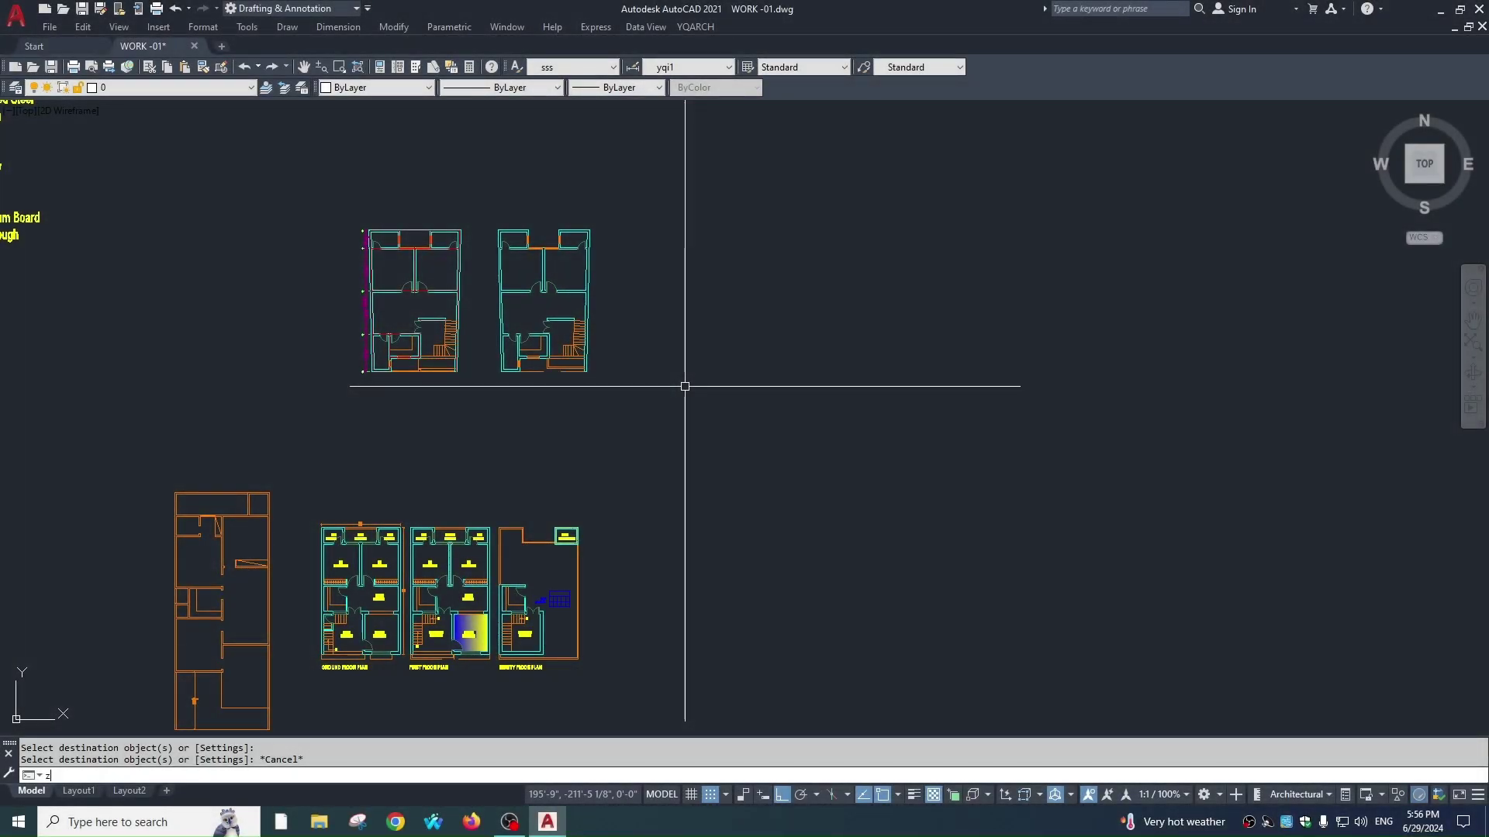
type("Z")
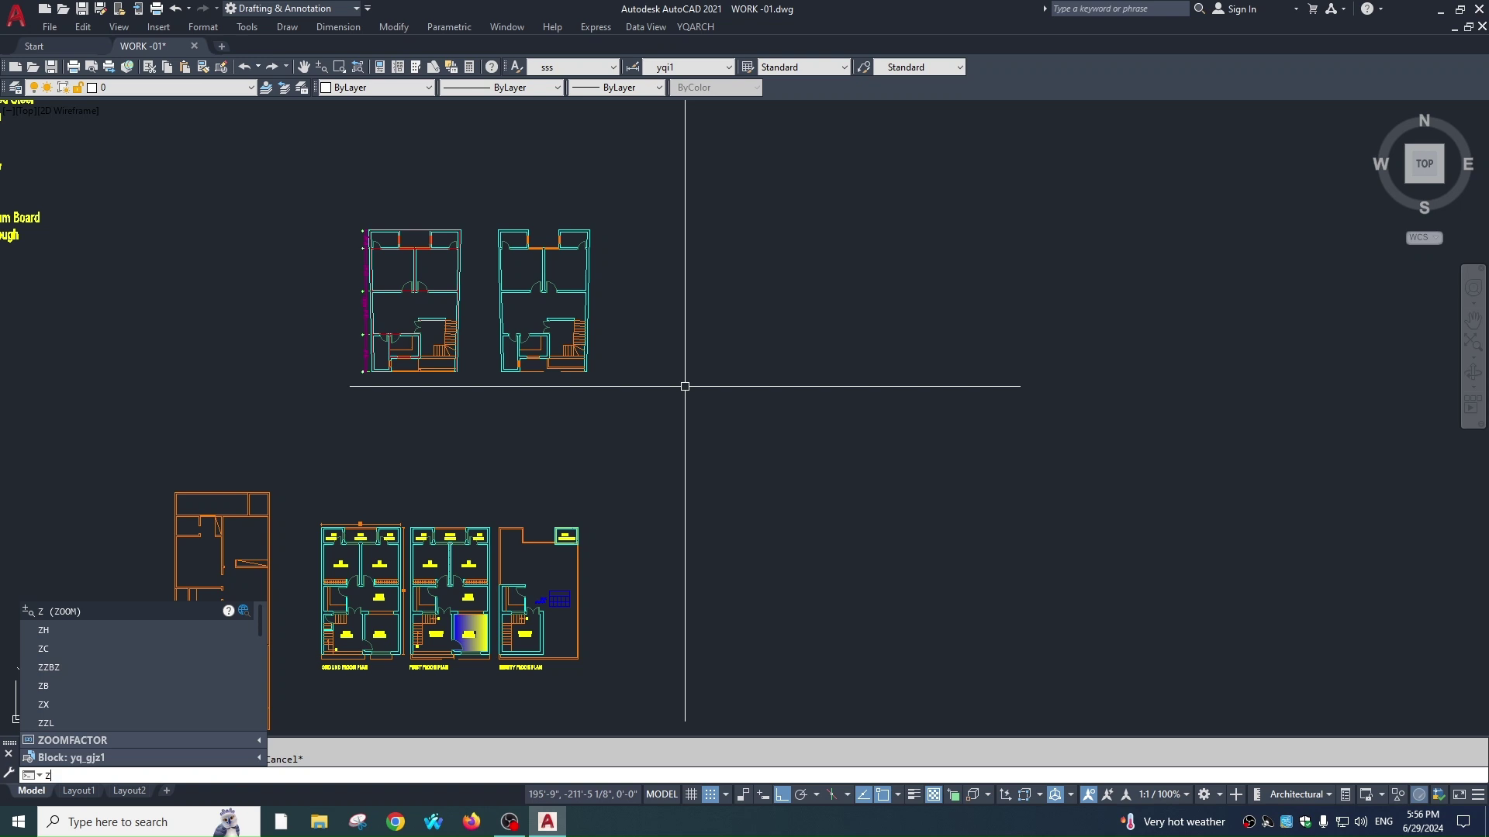
type("B")
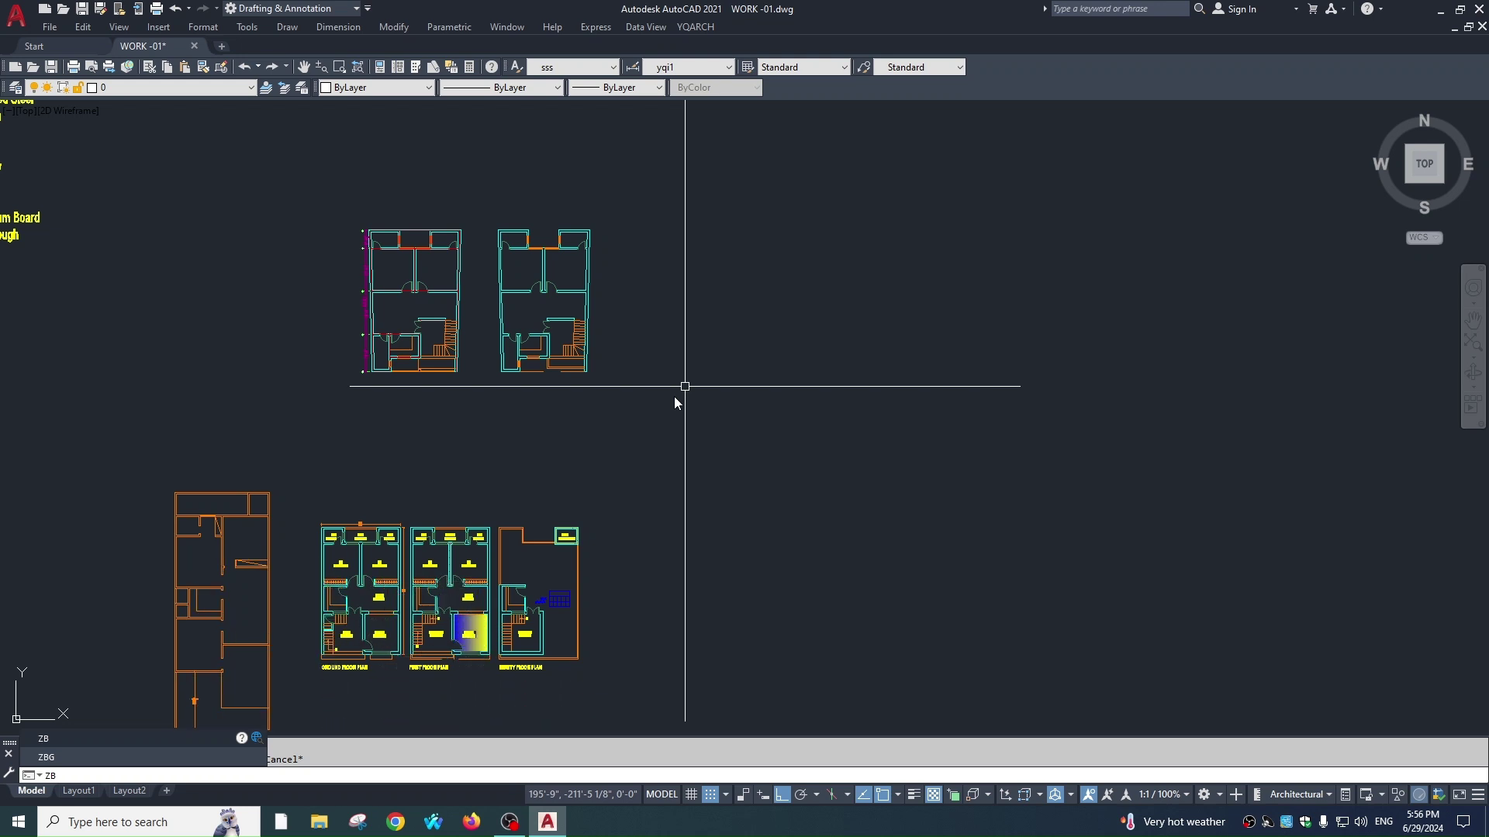
type("zb")
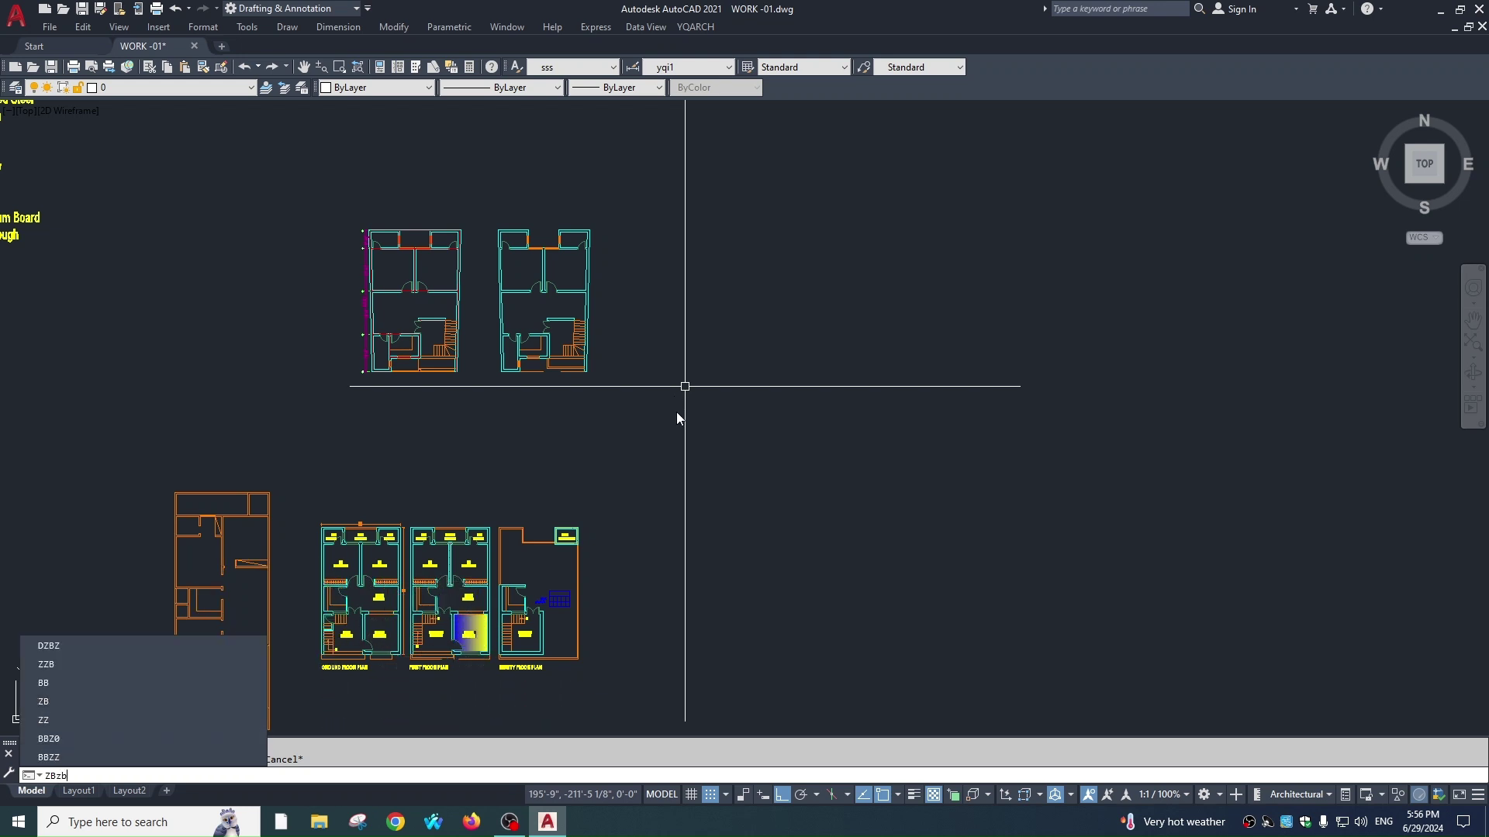
key("Return")
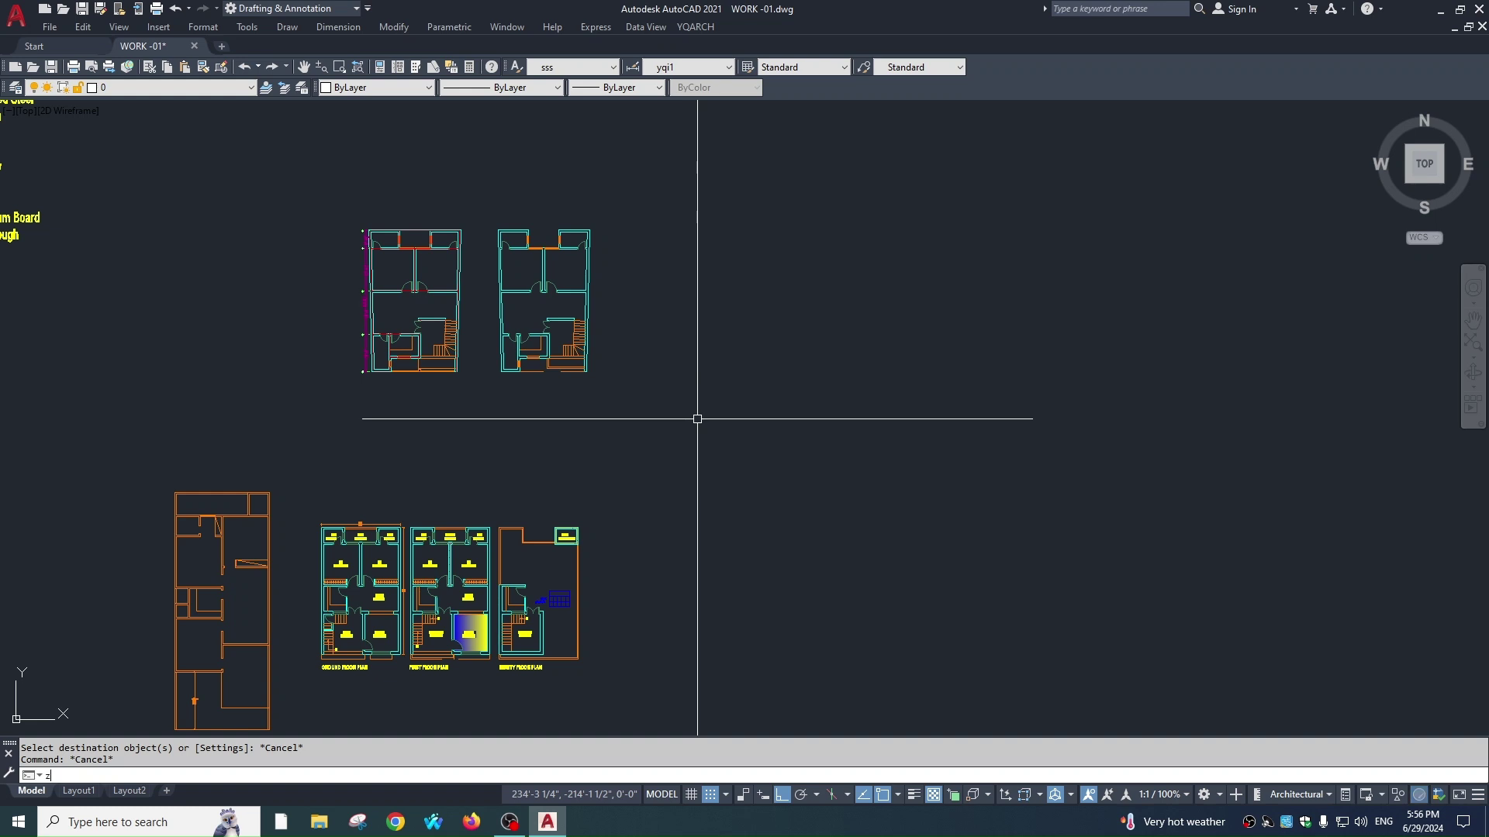
key("Return")
left_click(737, 373)
scroll(729, 380, "up", 5)
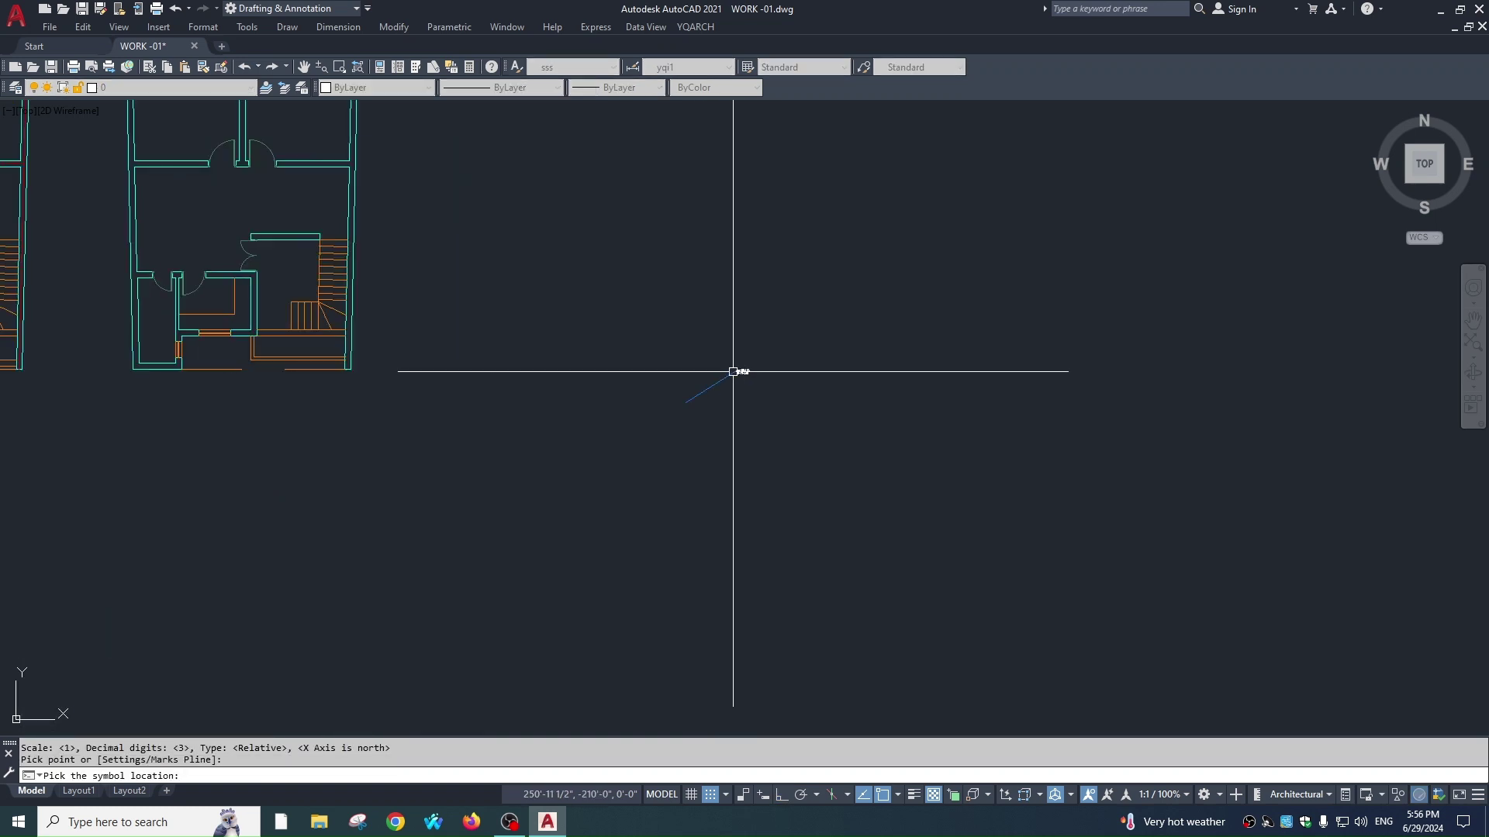
left_click(711, 385)
Add two more coordinate symbols with leaders below and to the right of the first one.
scroll(721, 415, "up", 6)
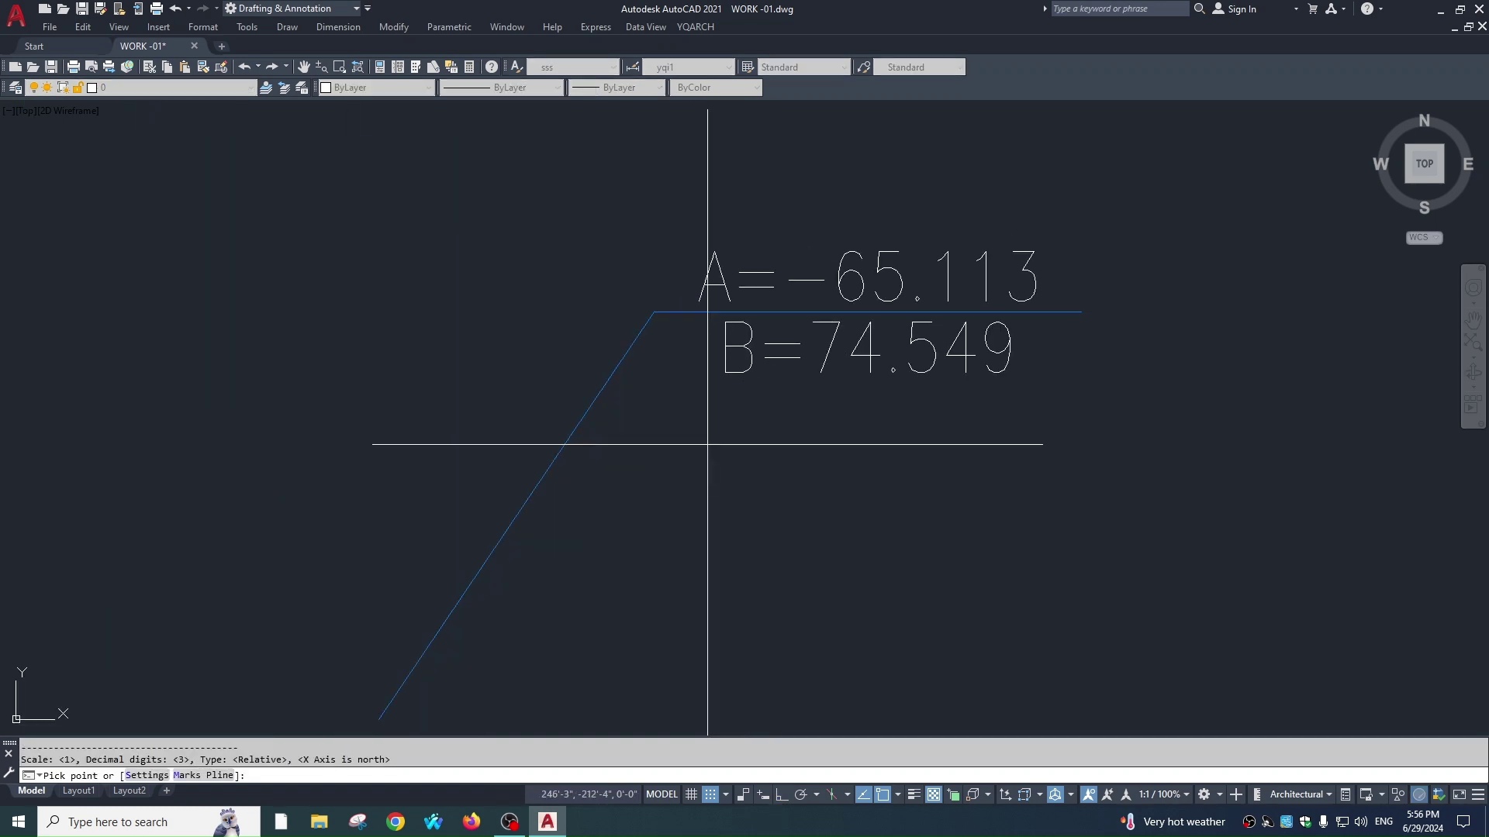
scroll(685, 393, "down", 2)
scroll(702, 380, "up", 2)
scroll(708, 435, "down", 2)
middle_click_drag(708, 434, 709, 395)
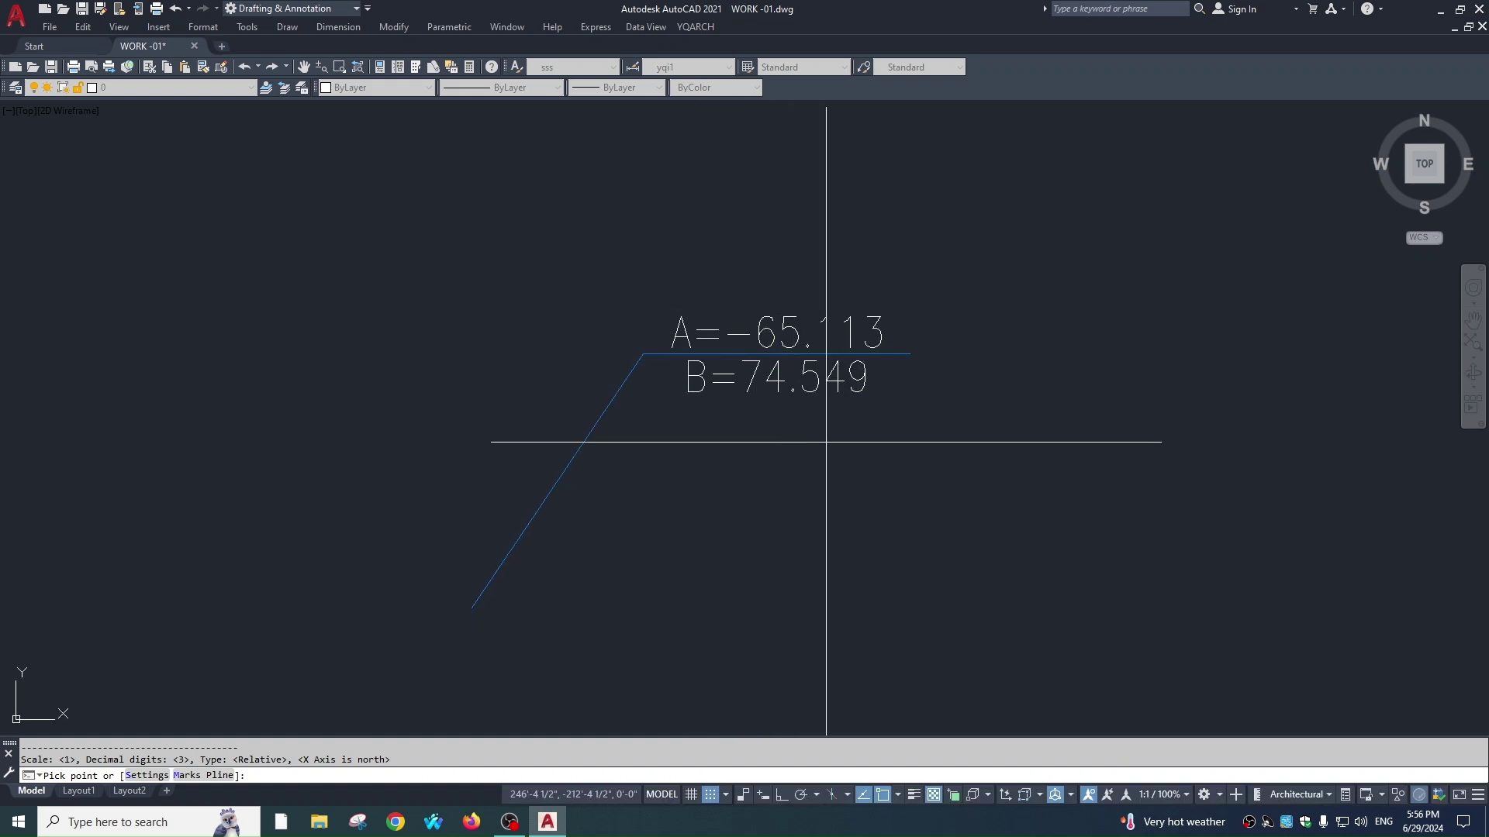
scroll(826, 442, "down", 3)
left_click(707, 474)
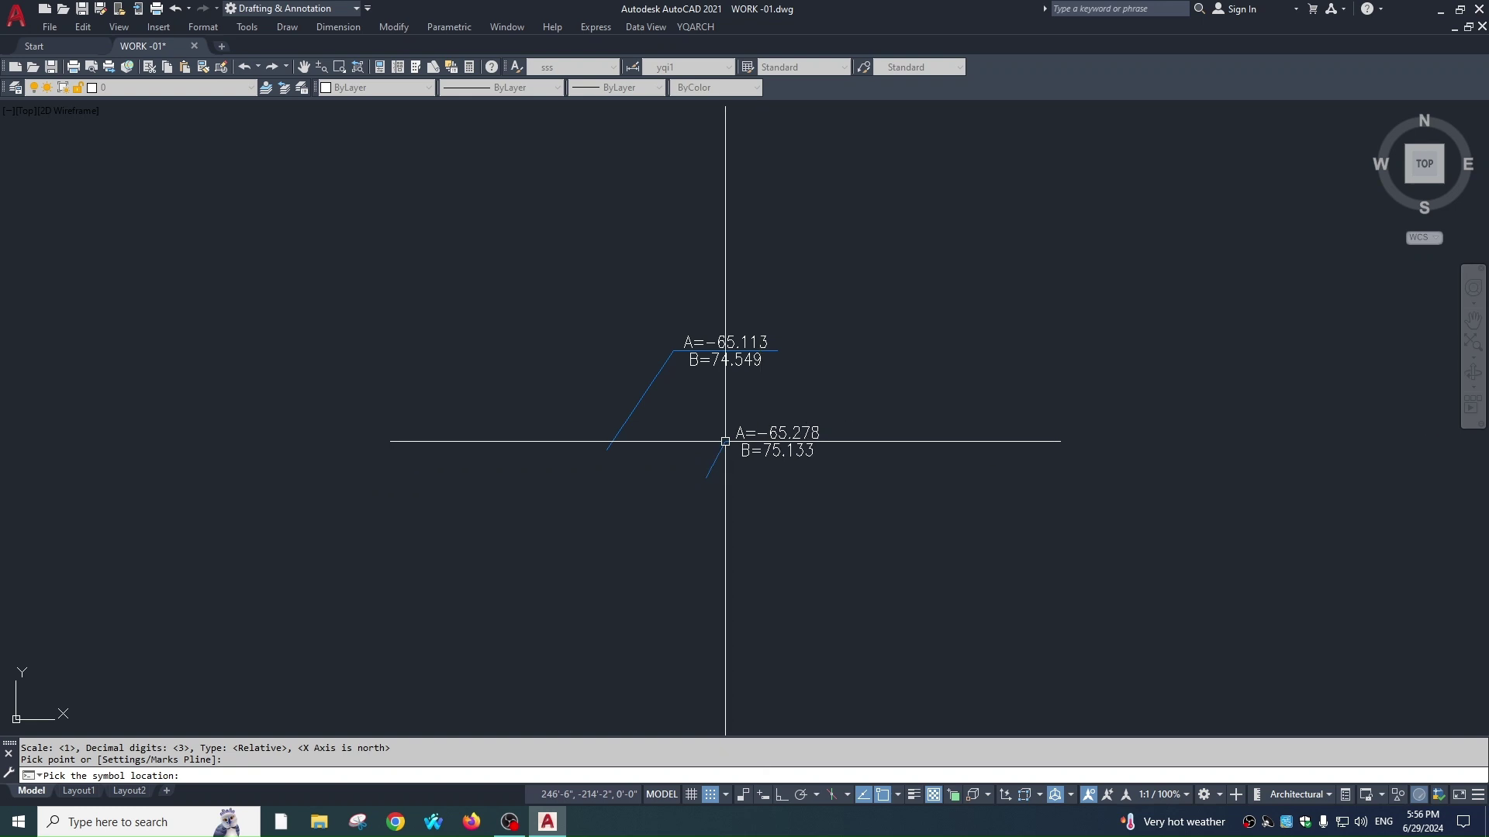
left_click(742, 514)
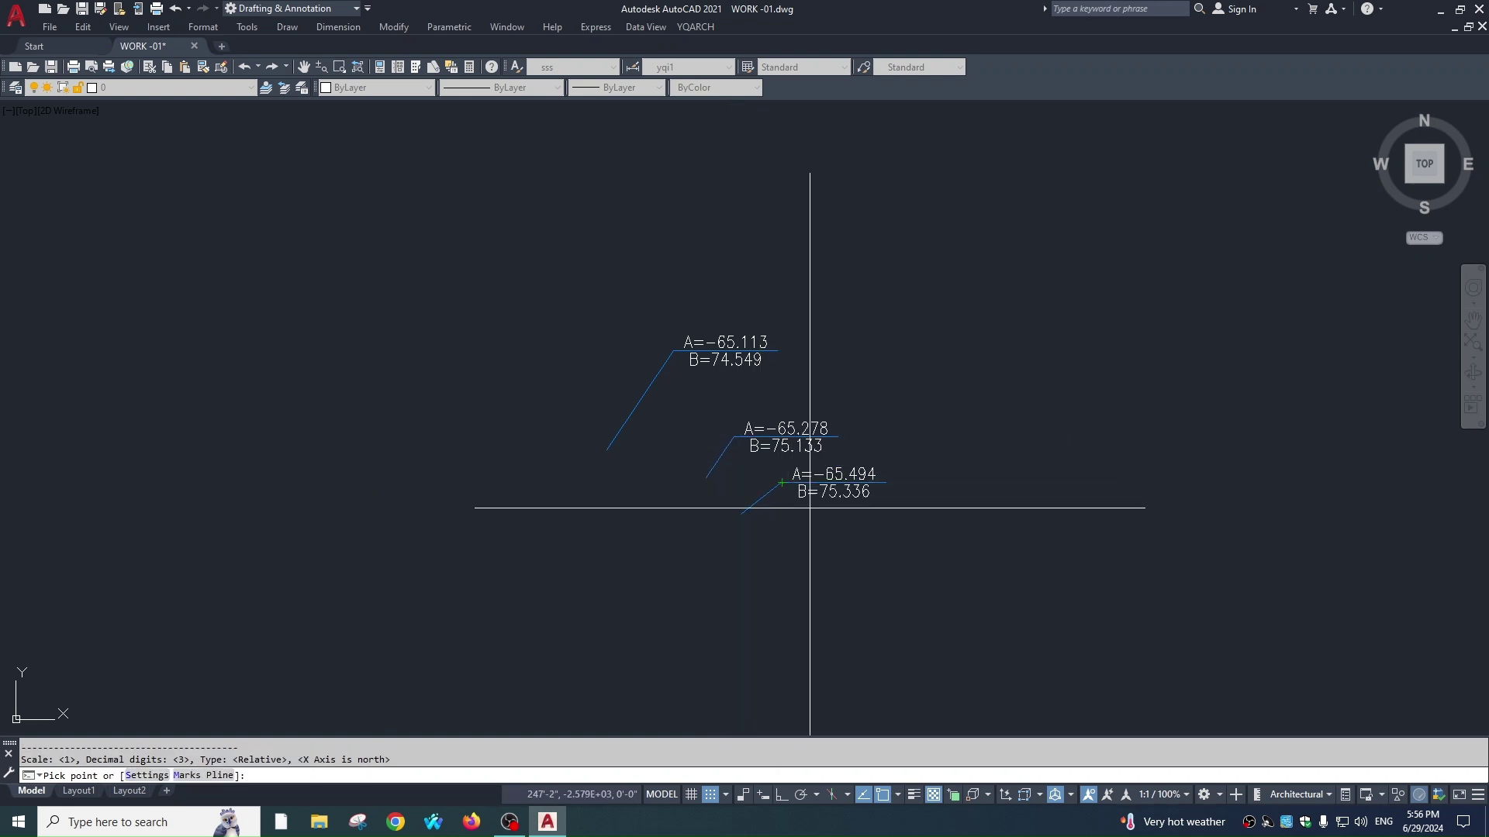
Take a closer look at the three coordinate symbols and end the coordinate symbol command.
scroll(827, 489, "up", 2)
scroll(827, 488, "up", 2)
key("Escape")
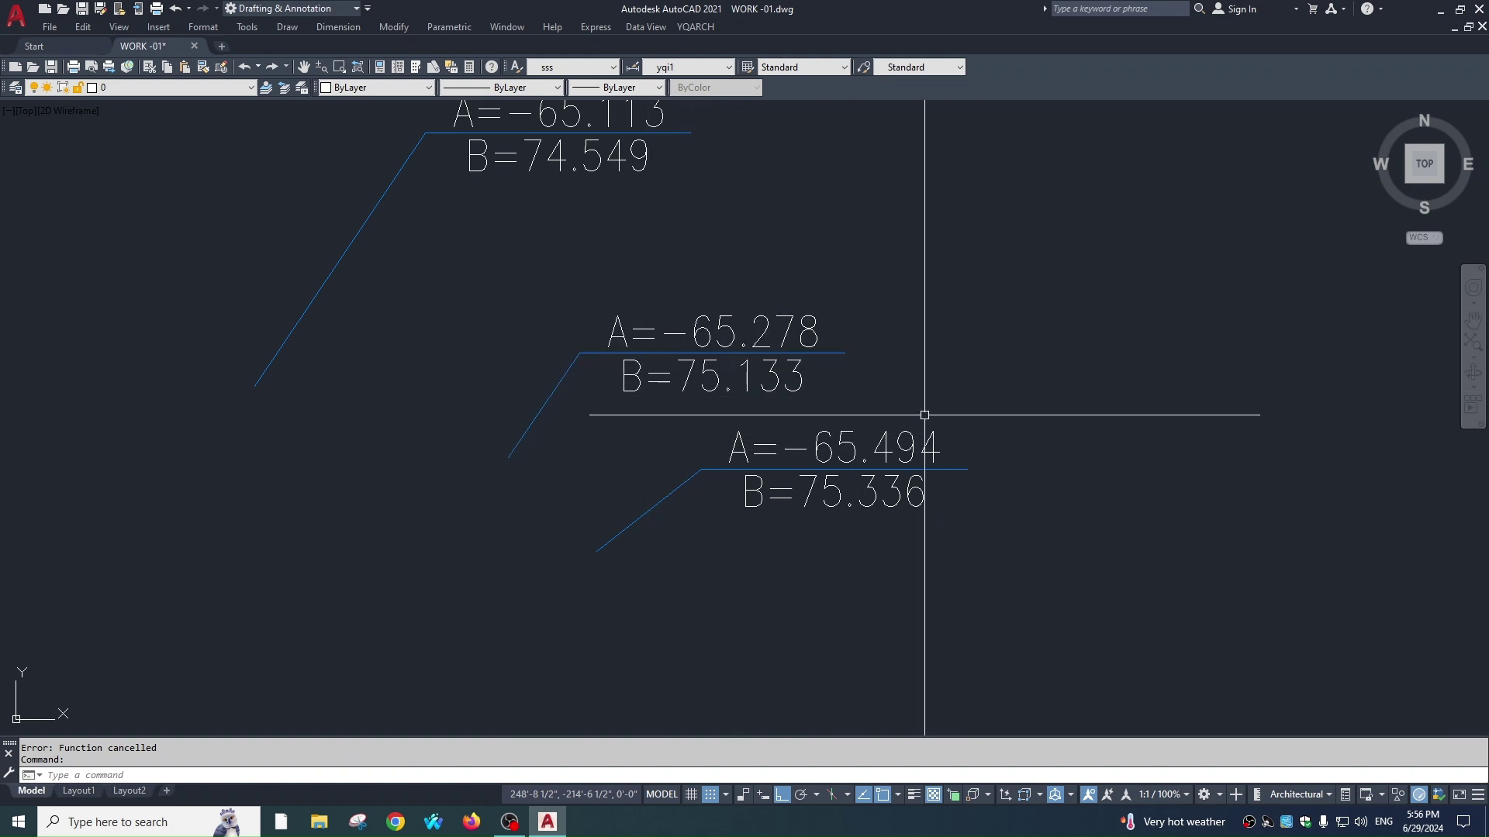
Place an elevation symbol at about -64.986 to the right of the coordinate symbols using the BG command.
scroll(924, 415, "down", 4)
middle_click_drag(811, 362, 635, 346)
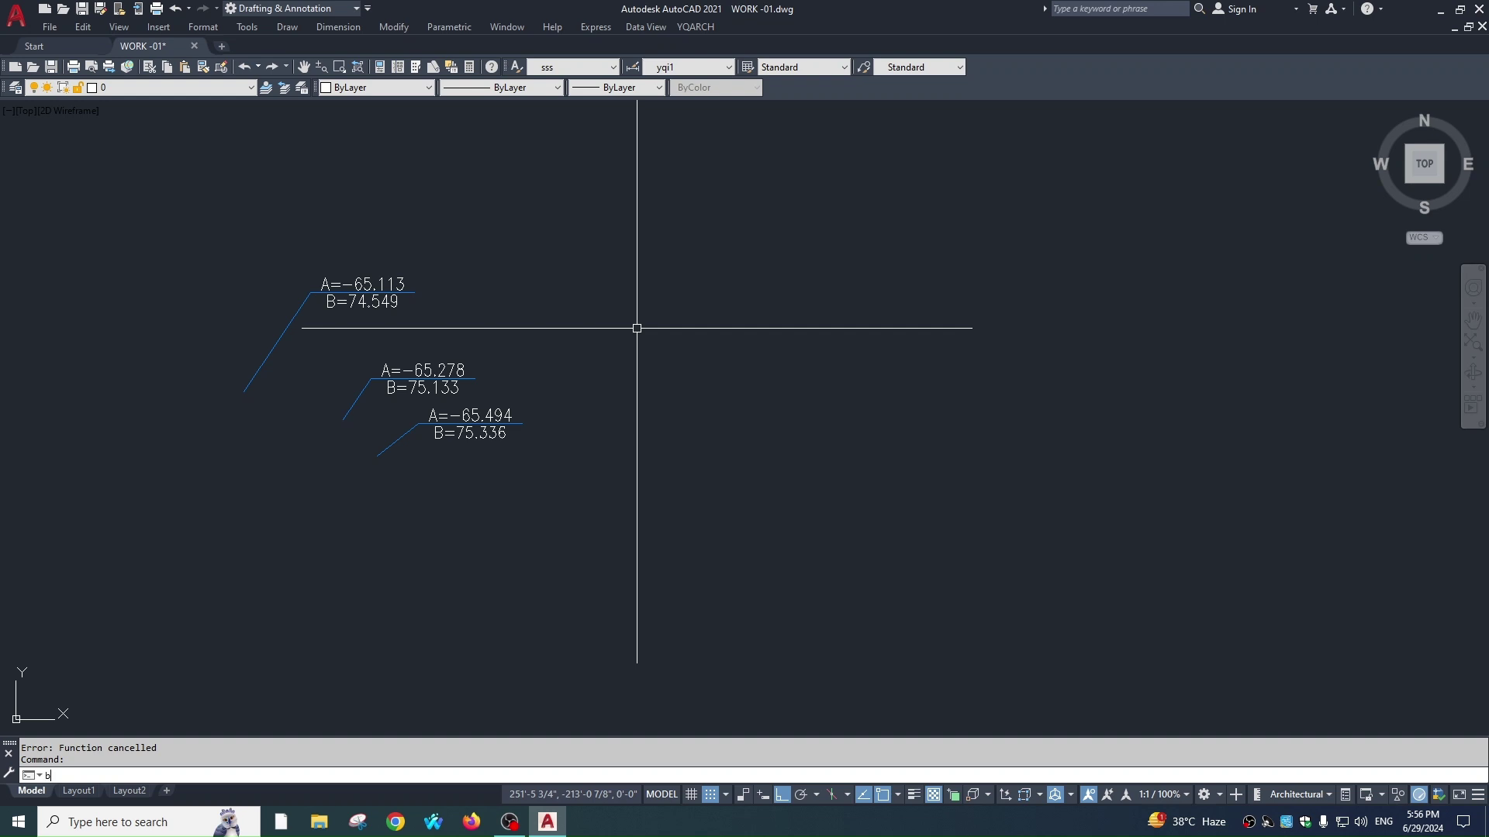
key("Return")
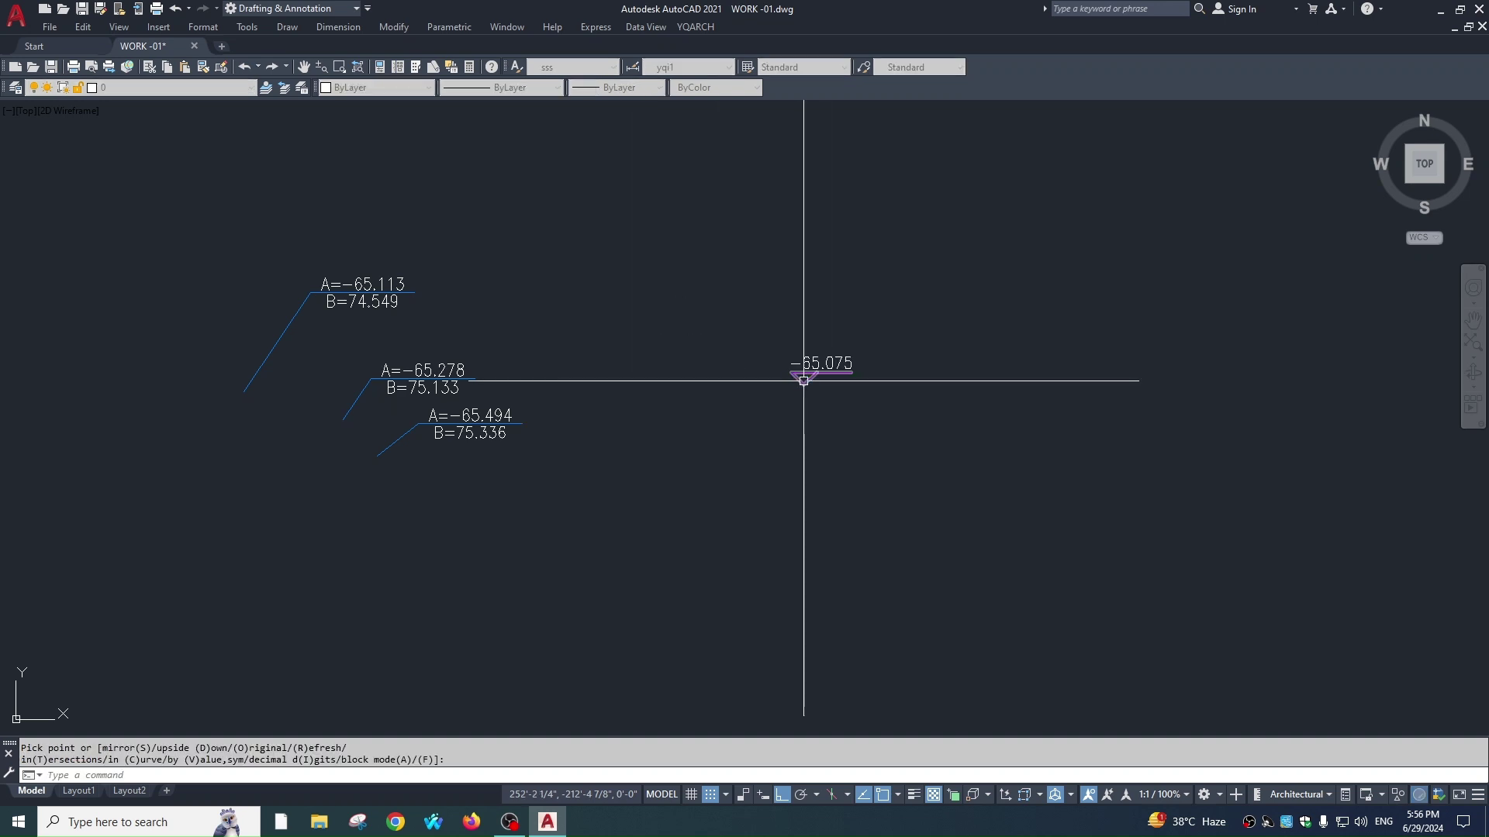
left_click(784, 369)
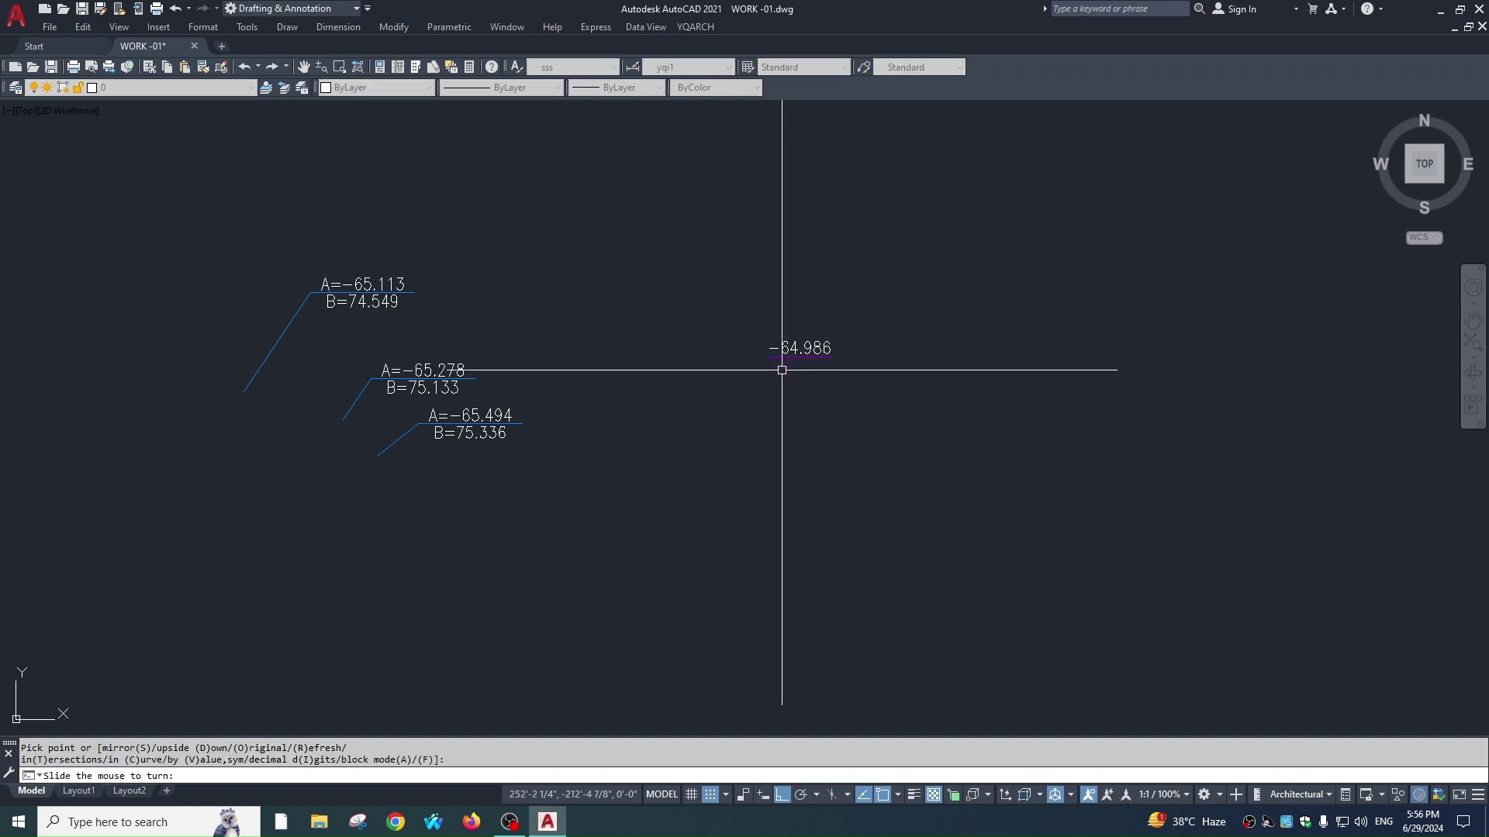
left_click(781, 317)
scroll(797, 203, "down", 2)
middle_click_drag(797, 203, 769, 341)
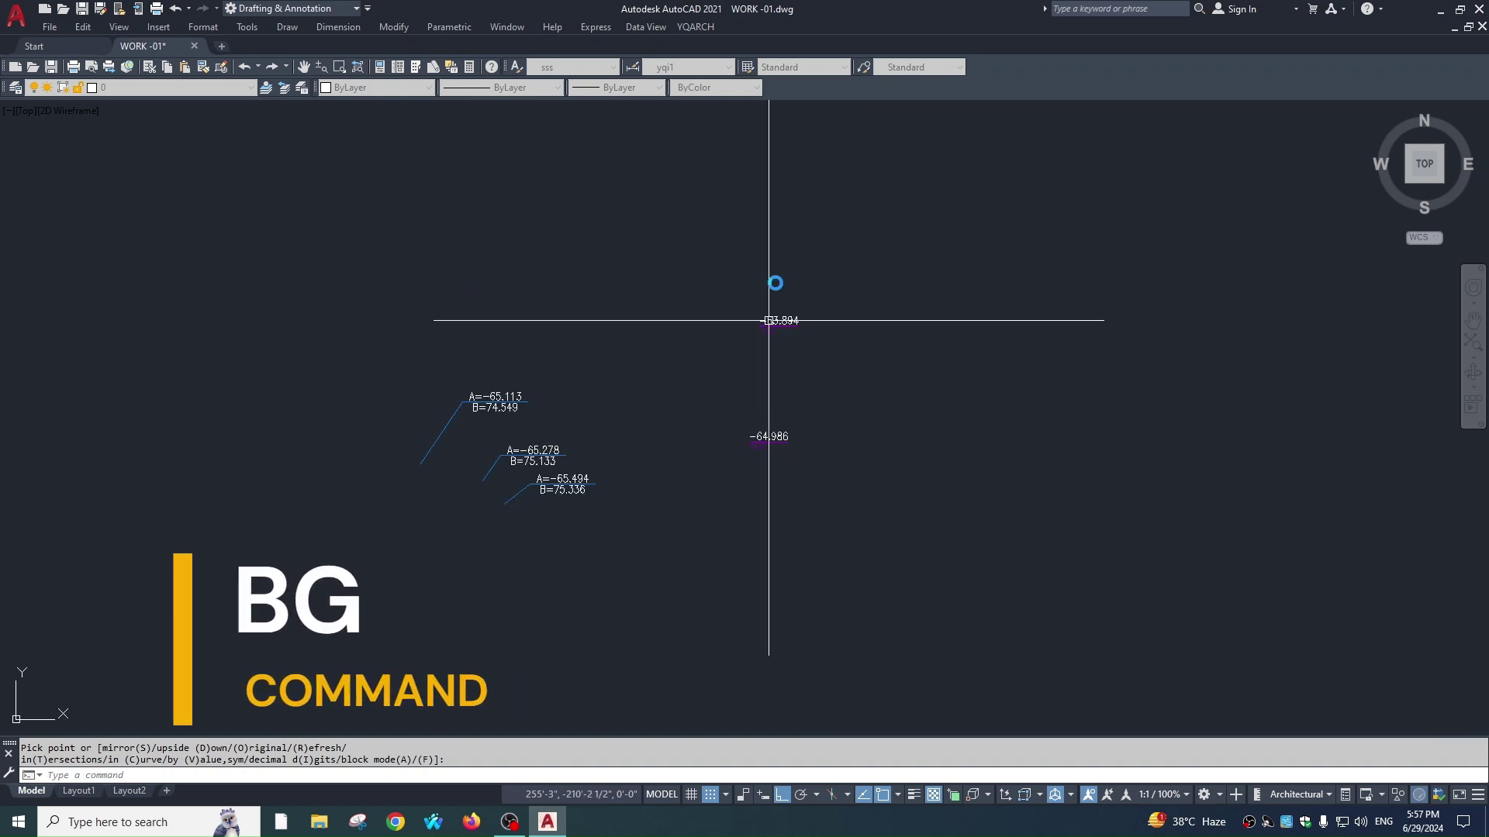
Add three more elevation symbols above the first at about -62.840, -61.227 and -59.461, and end the command.
left_click(761, 223)
middle_click_drag(761, 212, 757, 359)
left_click(736, 374)
left_click(746, 211)
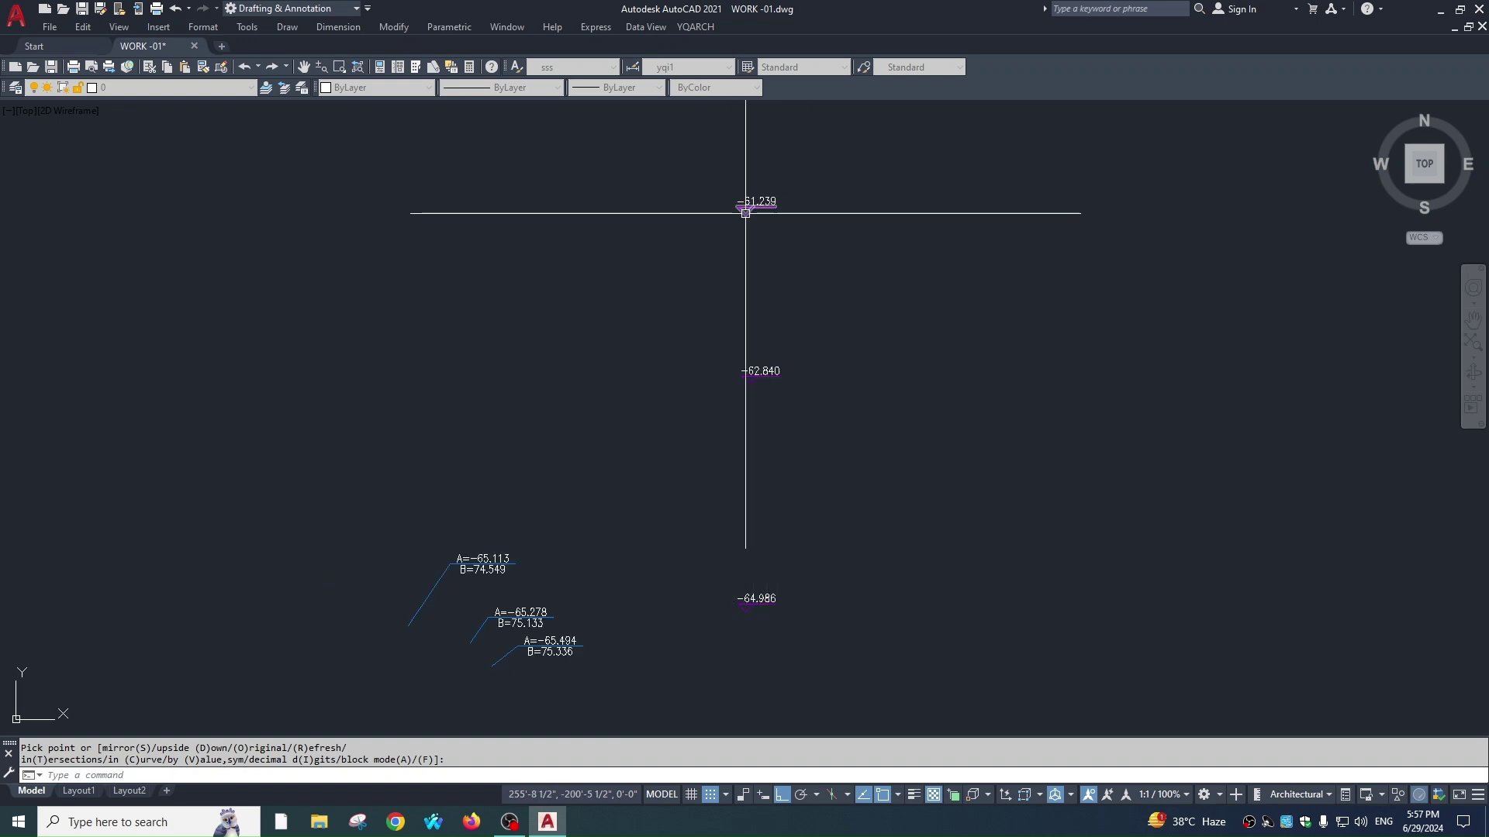
left_click(725, 143)
middle_click_drag(751, 73, 732, 272)
left_click(722, 234)
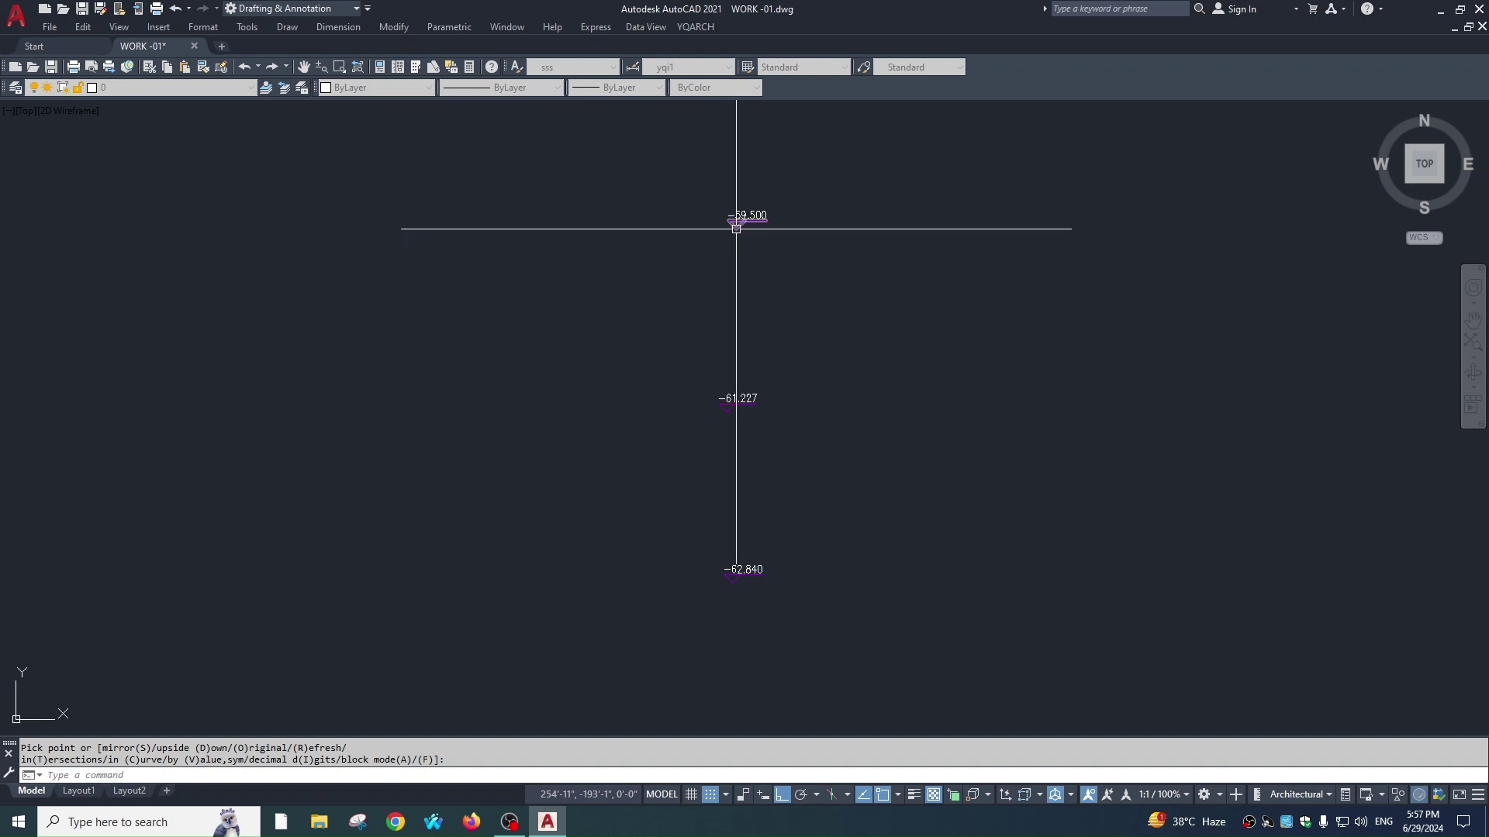
left_click(697, 221)
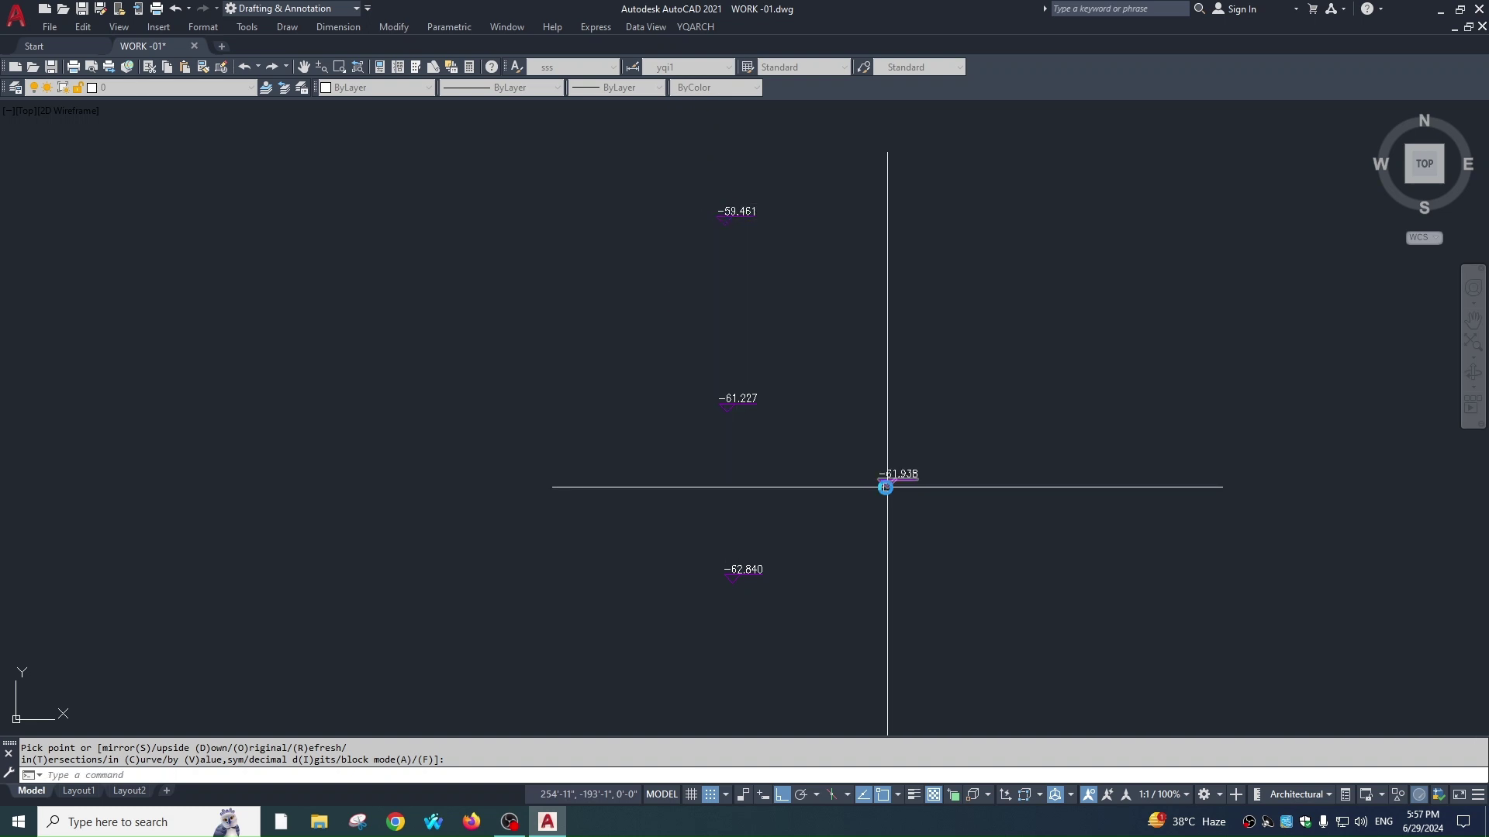
scroll(804, 499, "down", 2)
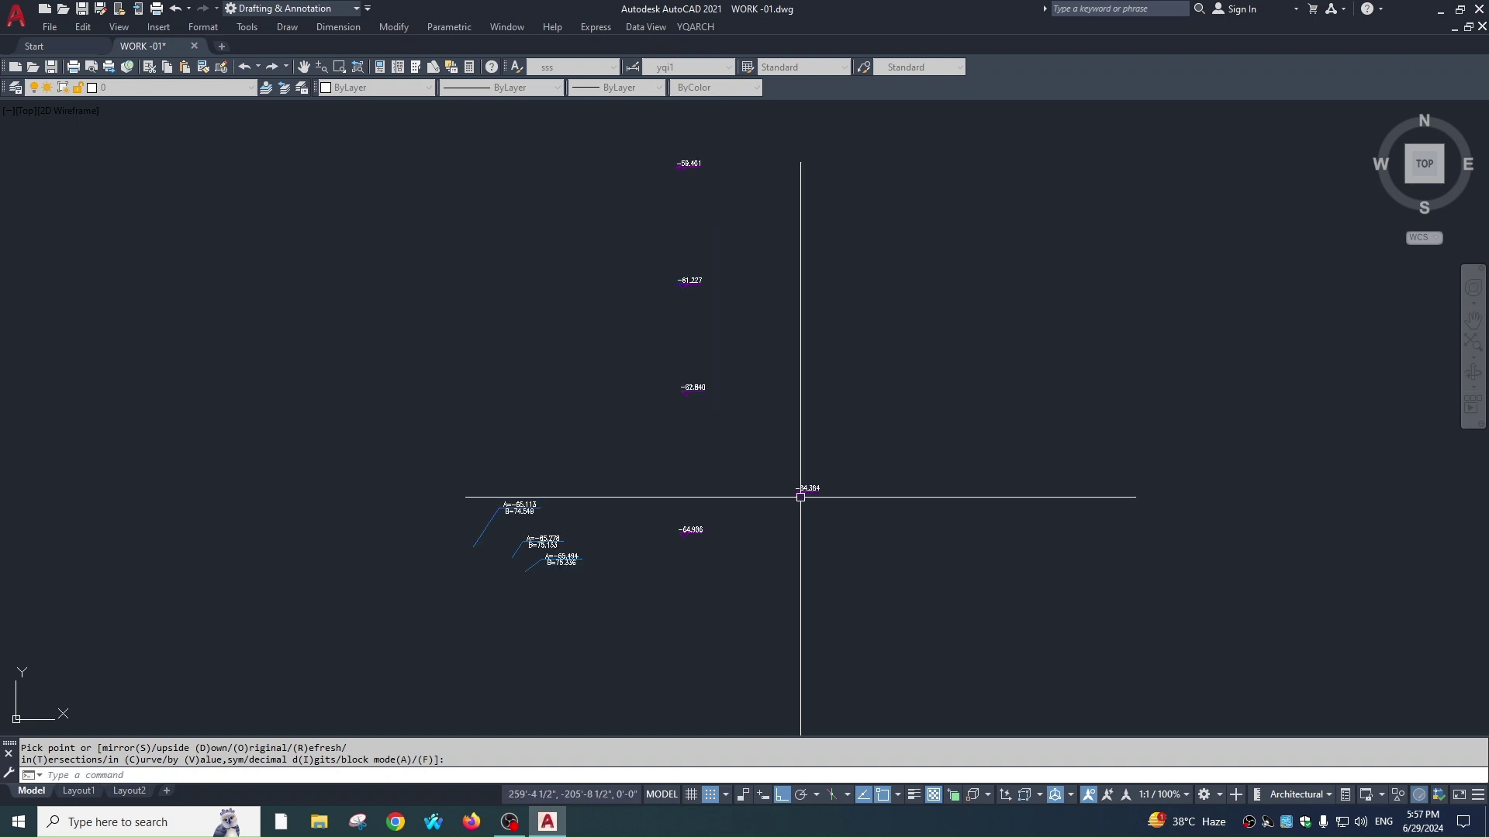
key("Escape")
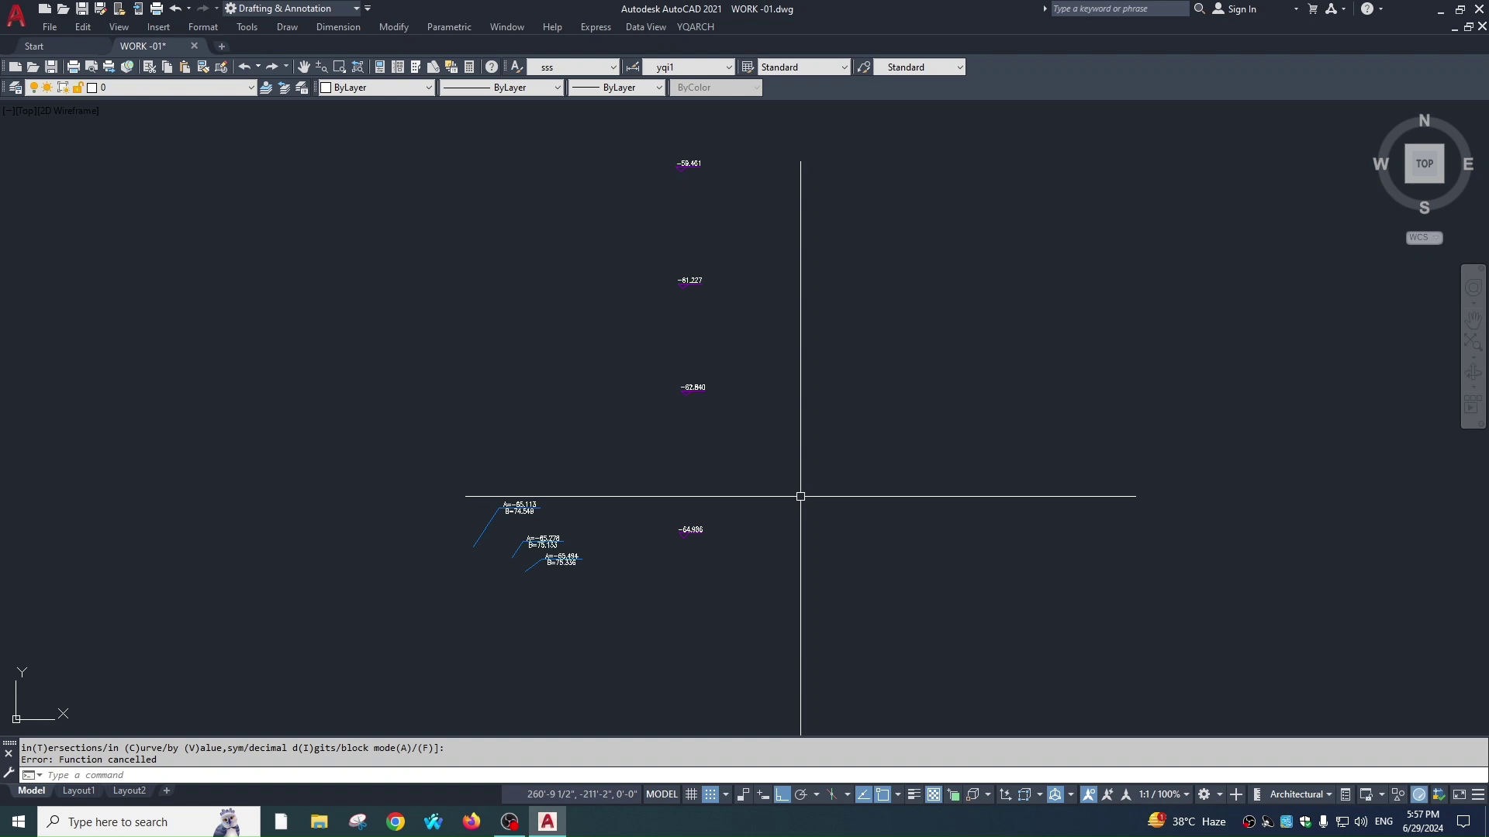
Draw a horizontal slope symbol right of the elevation symbols using the PD command, accepting the default length and 1% slope.
scroll(800, 497, "down", 3)
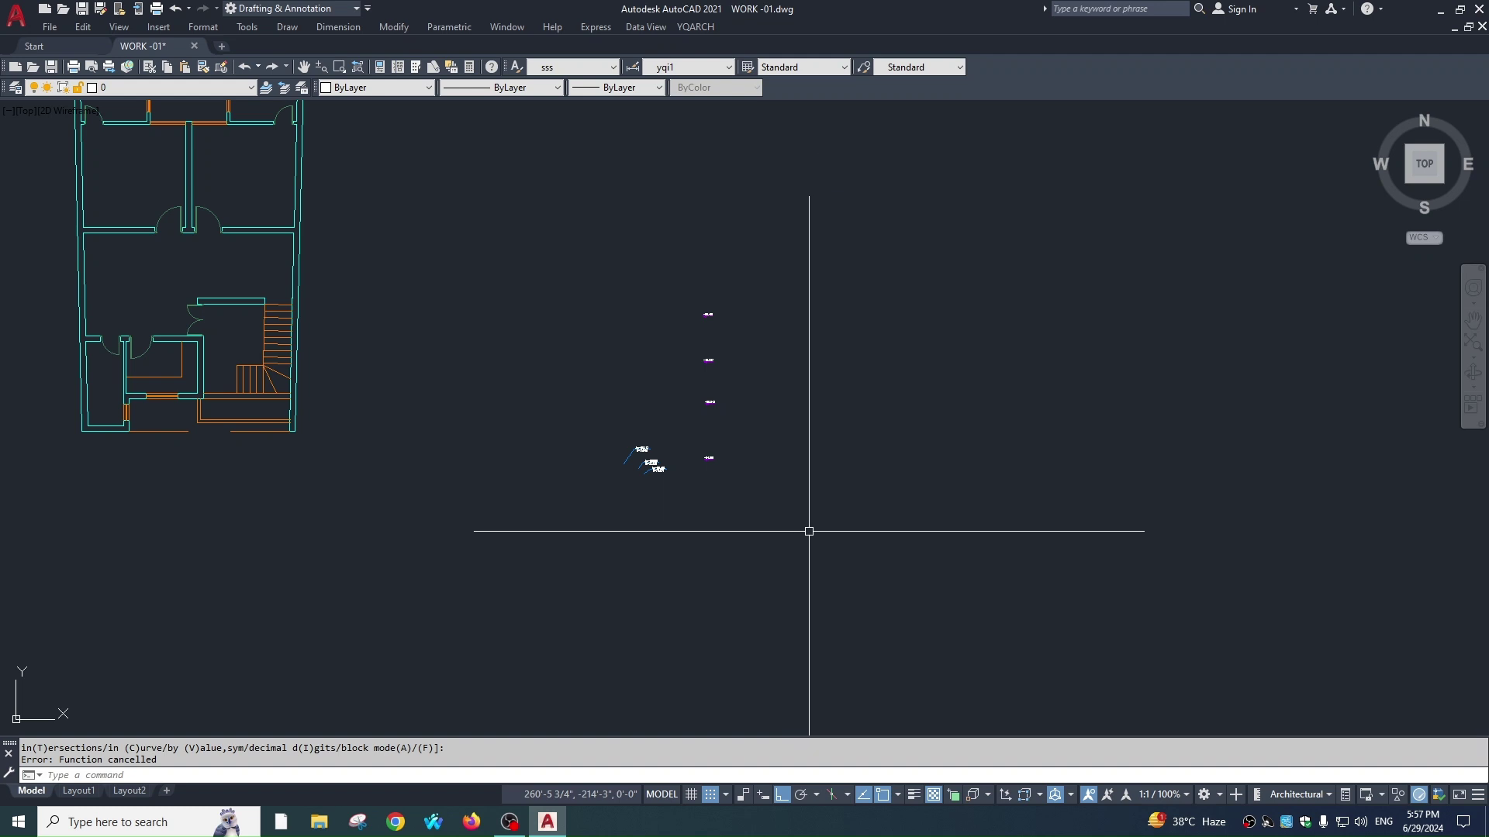
type("d")
key("Return")
scroll(887, 365, "up", 2)
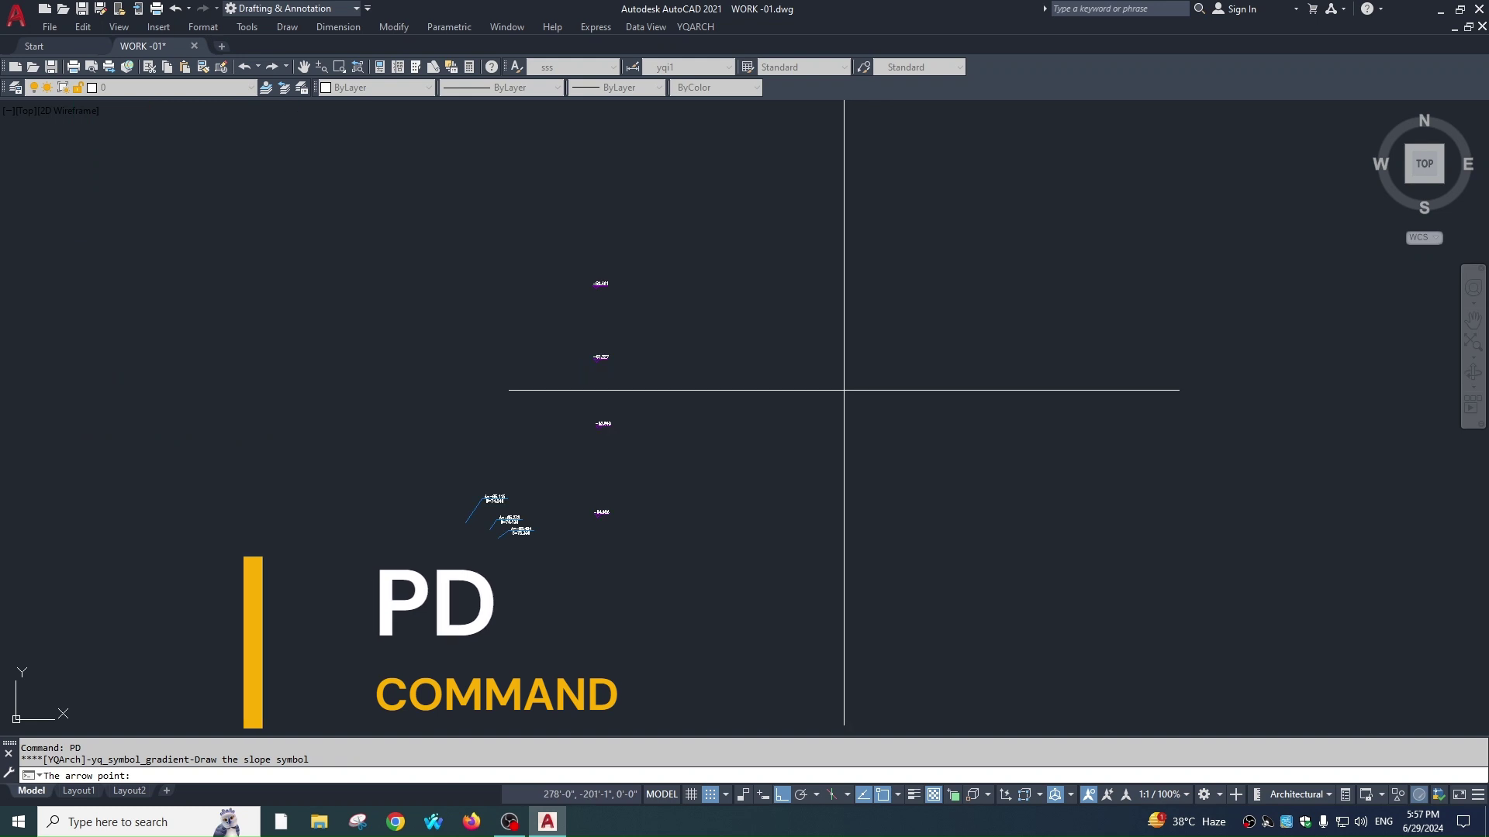
left_click(844, 391)
scroll(908, 400, "up", 3)
left_click(858, 422)
scroll(885, 403, "up", 2)
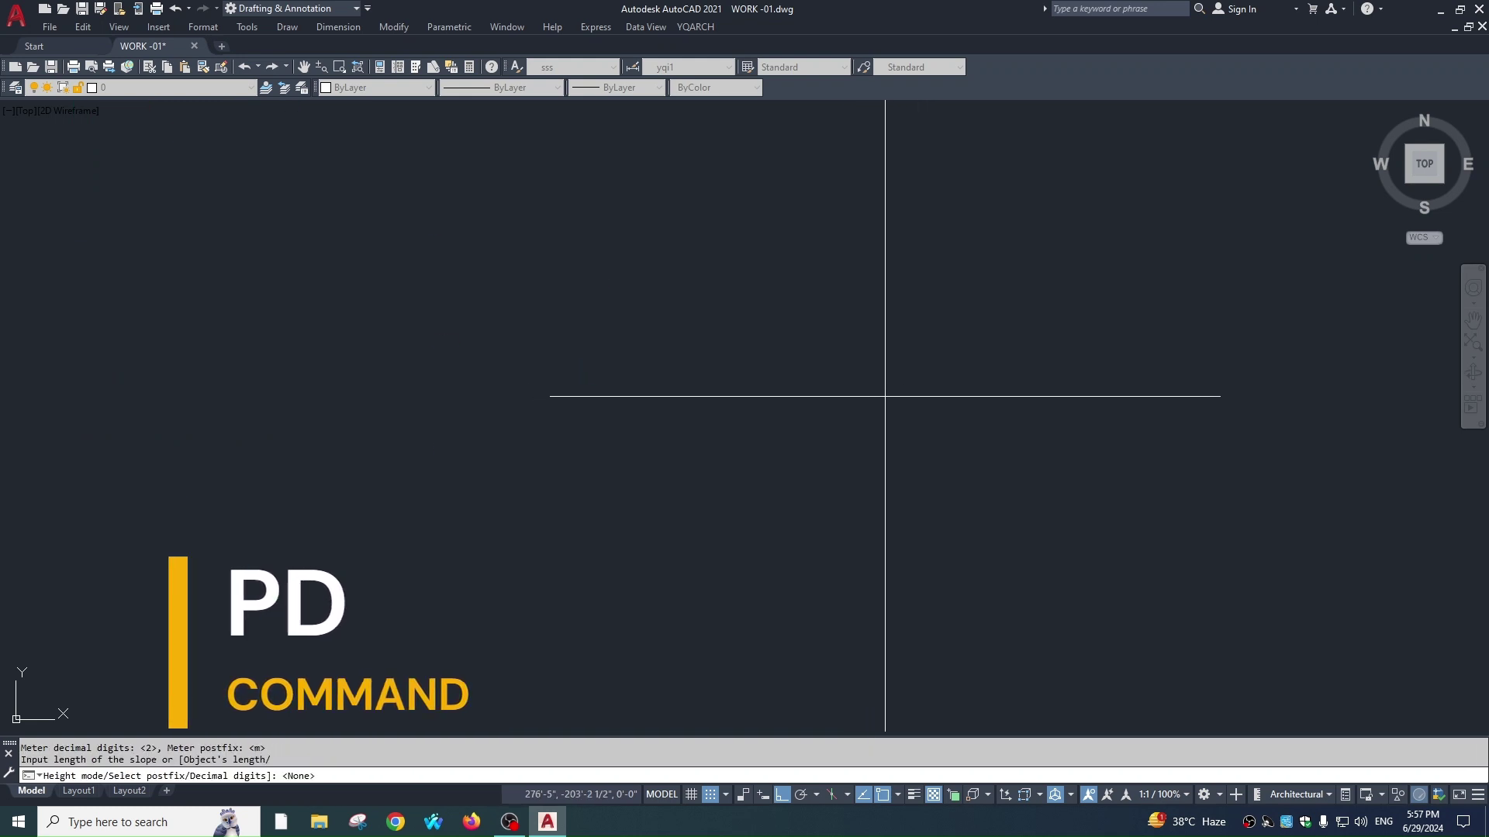
left_click(890, 422)
key("Return")
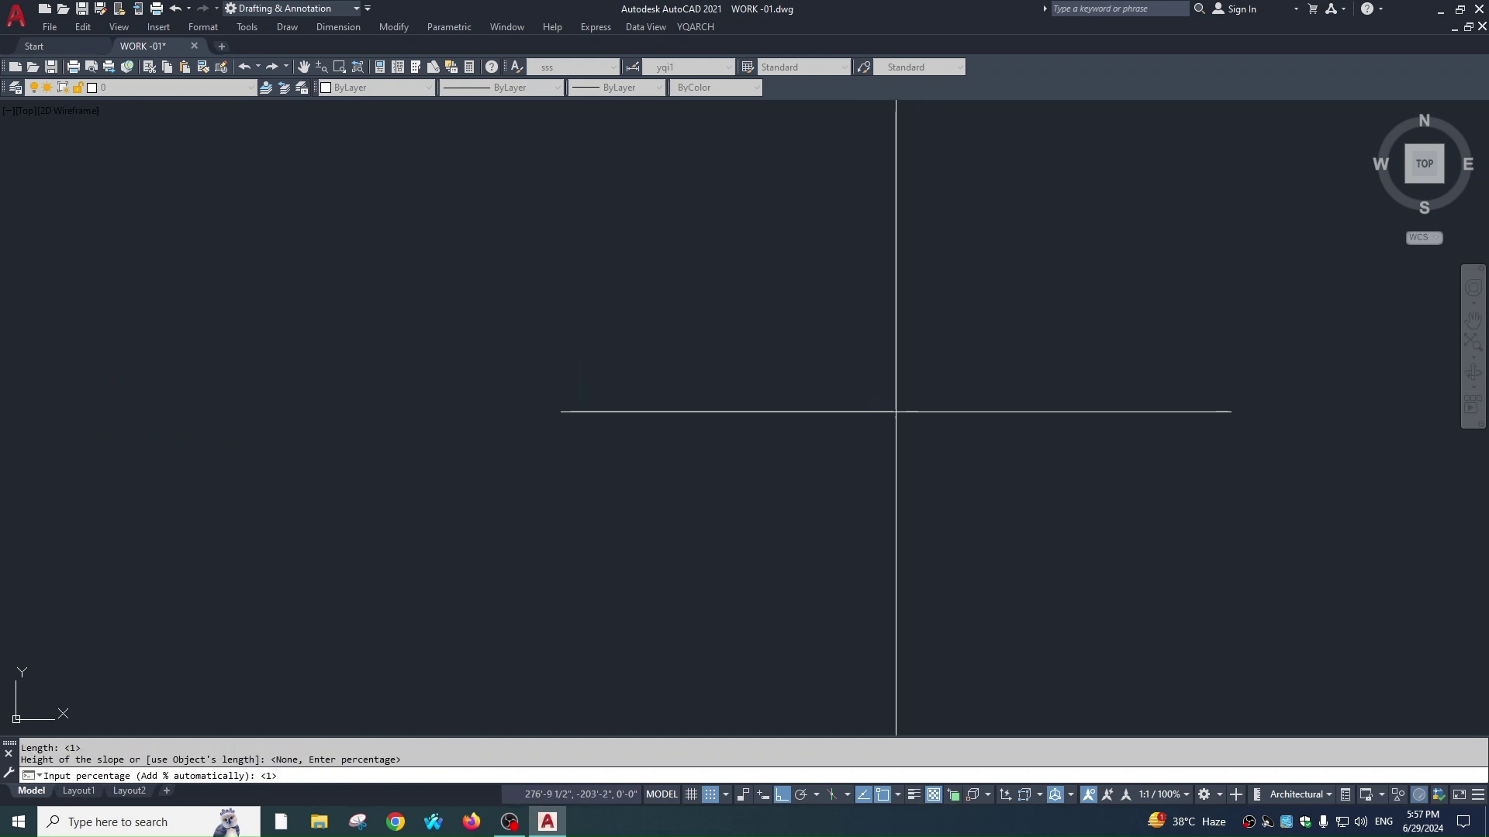
key("Return")
scroll(822, 353, "up", 2)
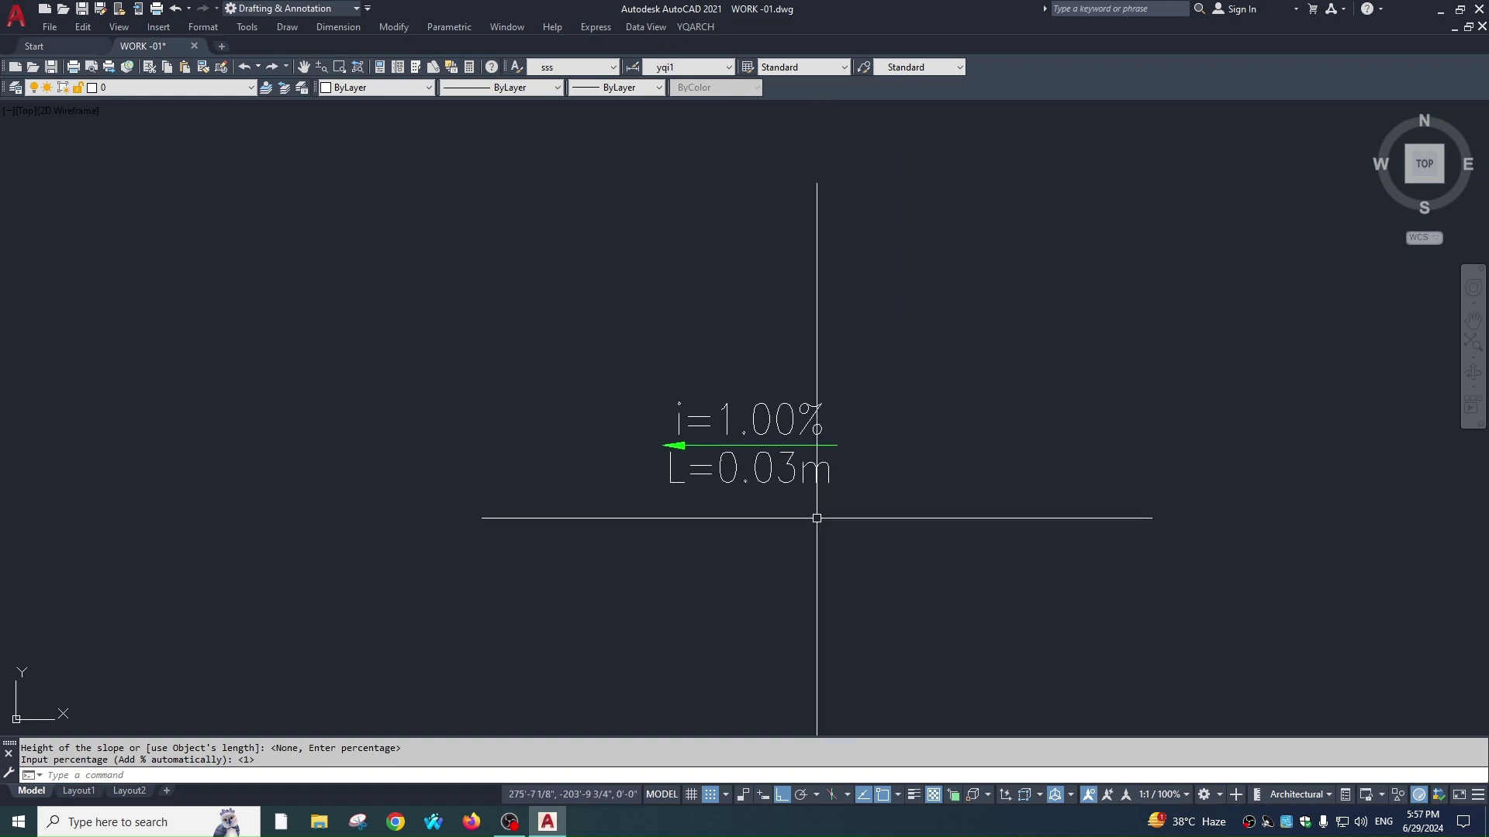
left_click(775, 467)
scroll(708, 522, "up", 2)
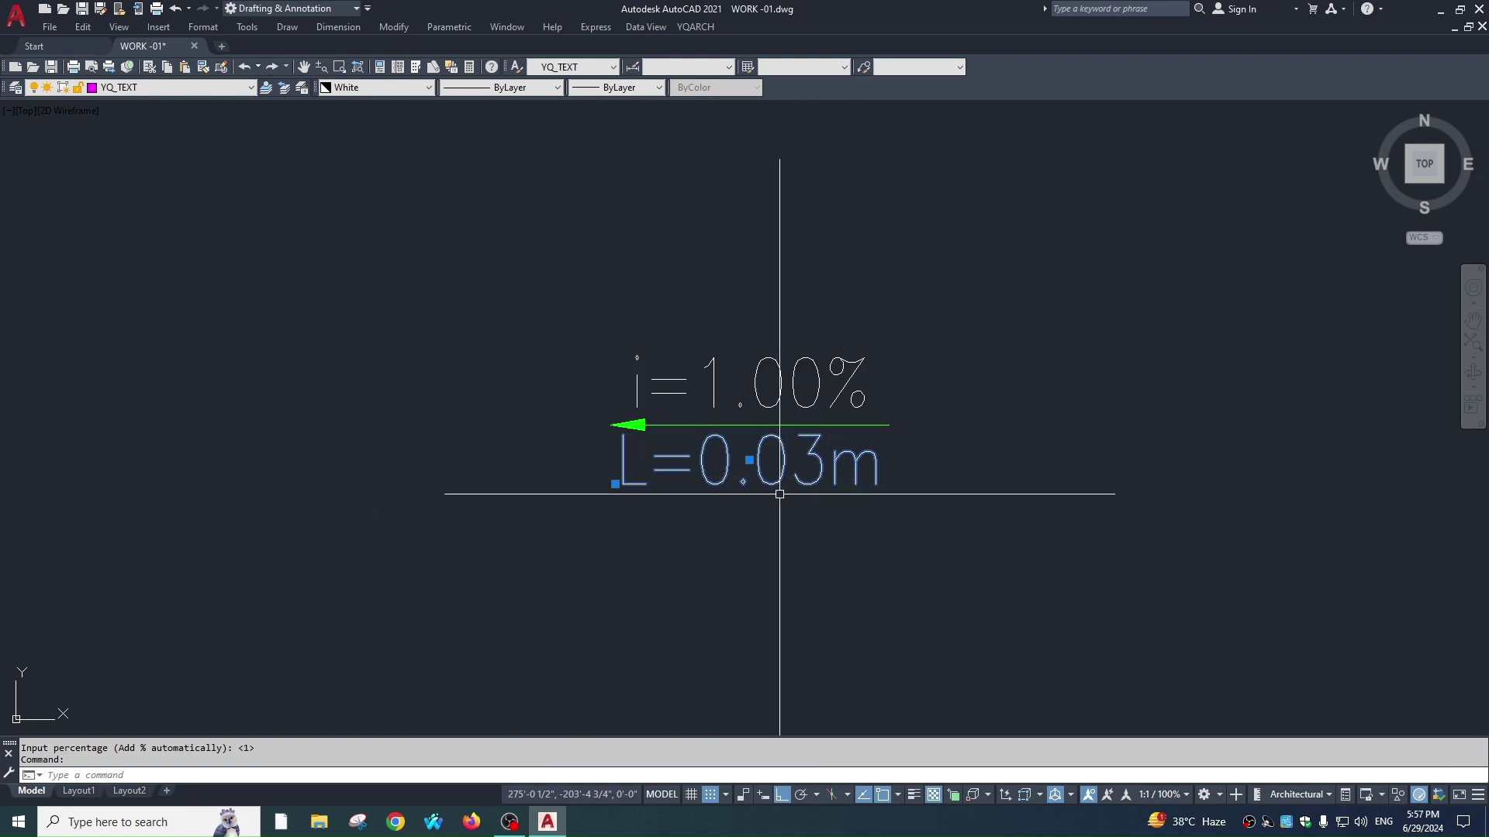
Draw a second slope symbol at an angle below the first with Ortho switched off, accepting the default slope values.
scroll(808, 511, "down", 5)
left_click(818, 379)
left_click(758, 496)
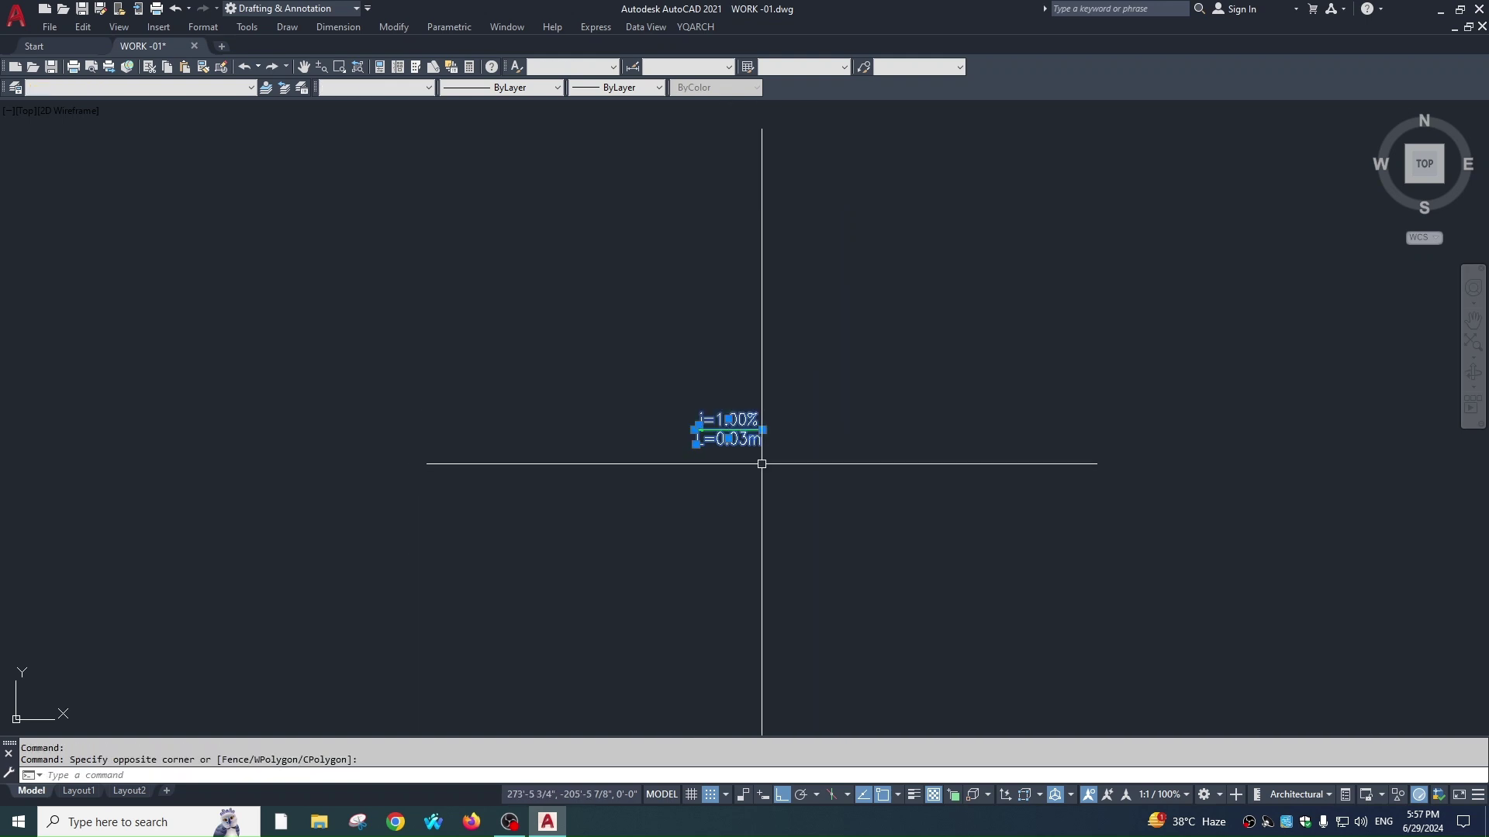
key("space")
left_click(718, 518)
key("F8")
left_click(791, 572)
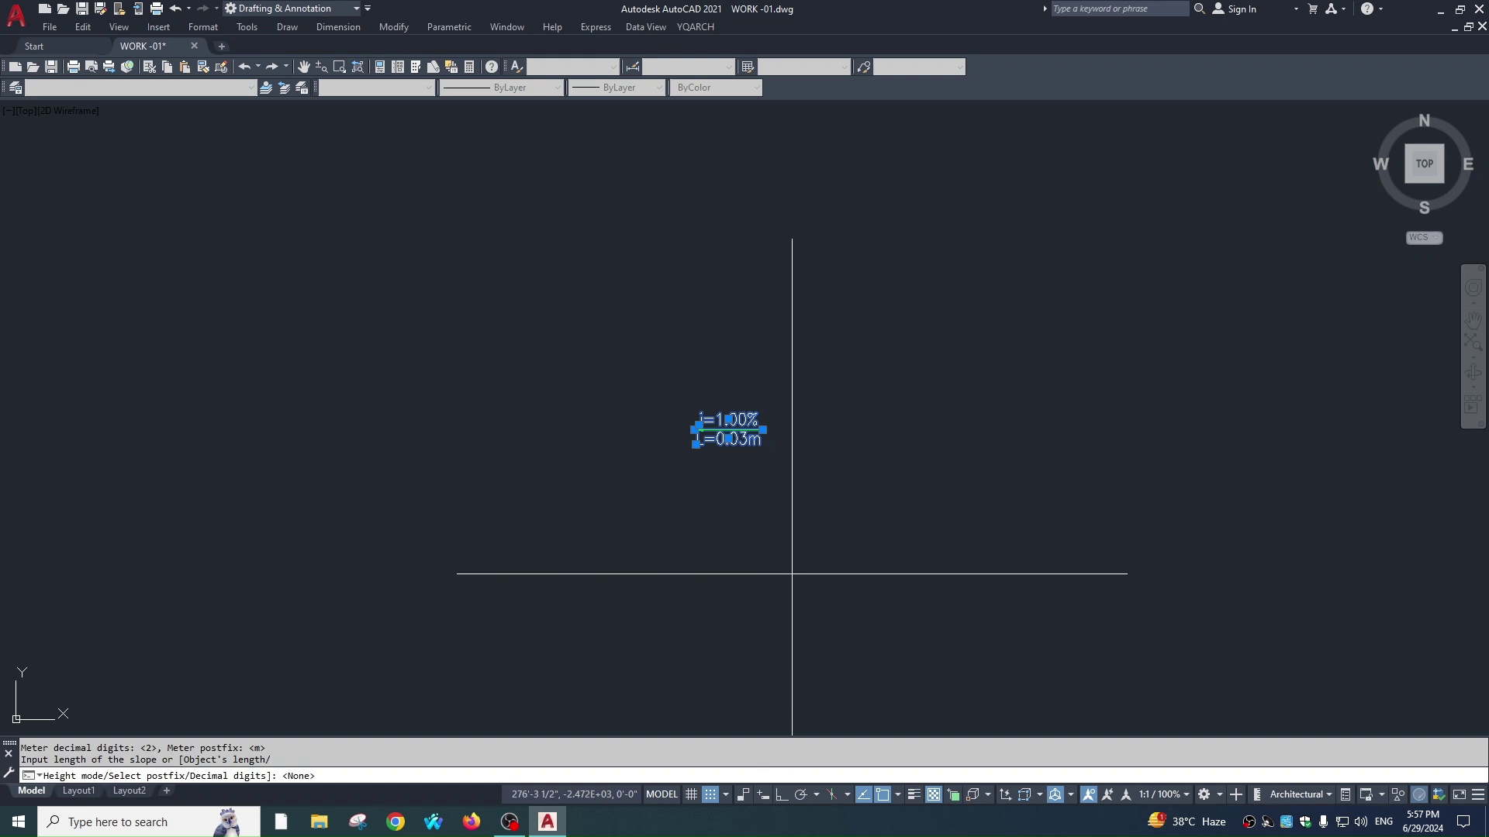
key("space")
key("space")
key("space")
key("Escape")
scroll(776, 586, "up", 4)
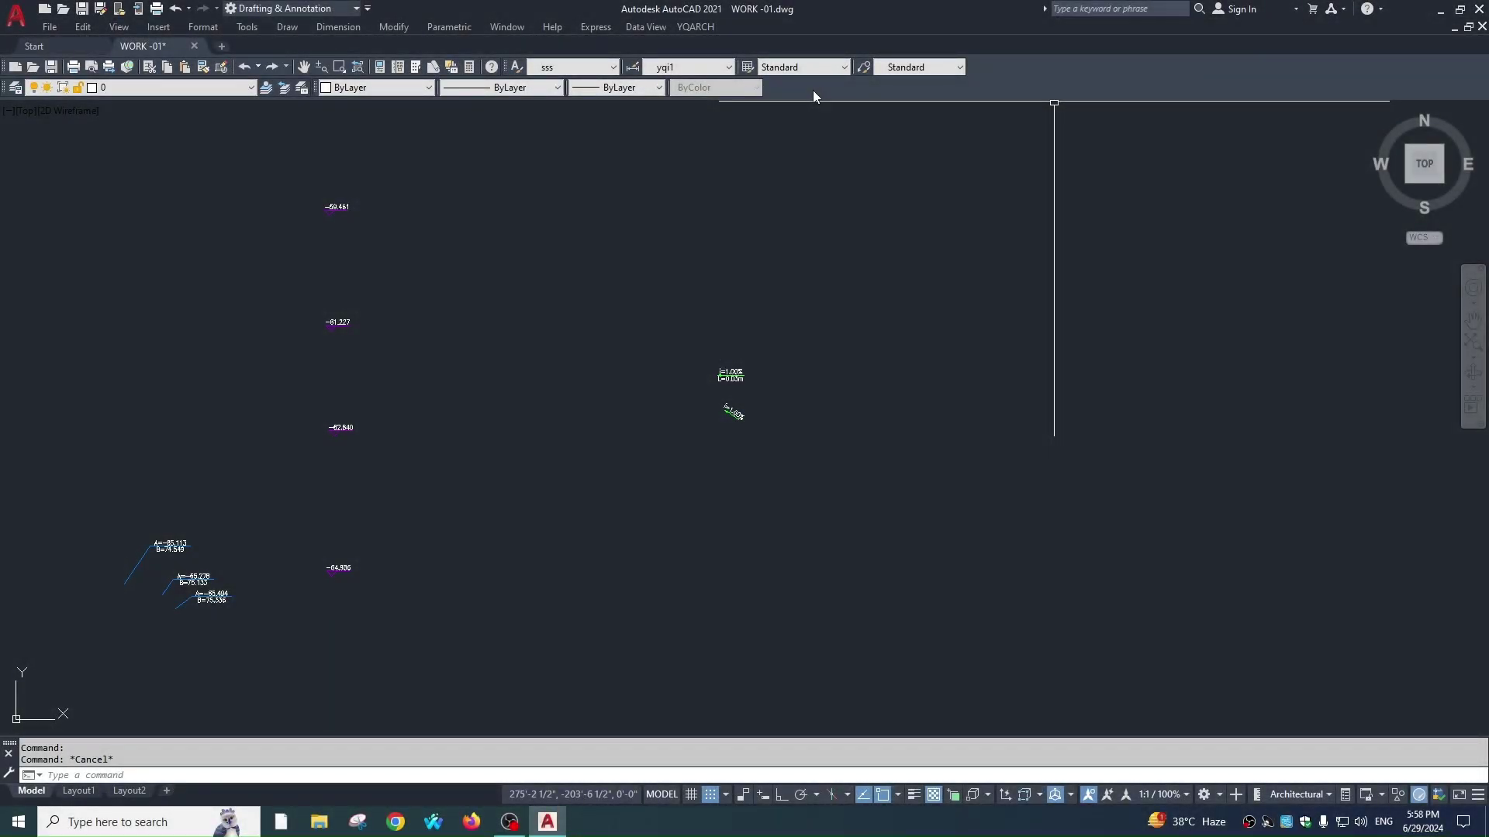
Draw a short disconnection line below the slope symbols using the ZX command.
key("Escape")
key("Return")
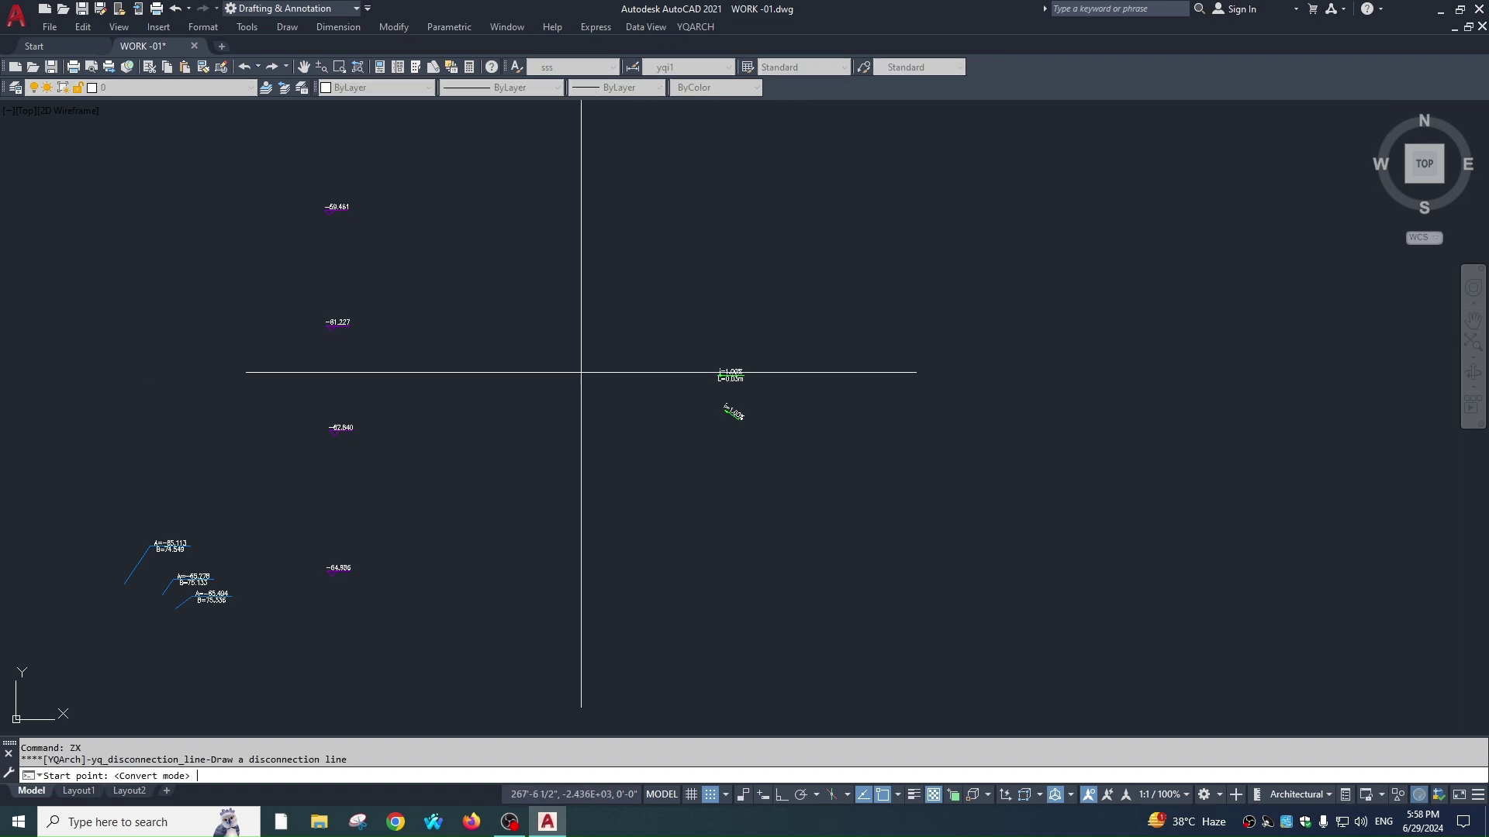
left_click(813, 483)
scroll(834, 489, "up", 4)
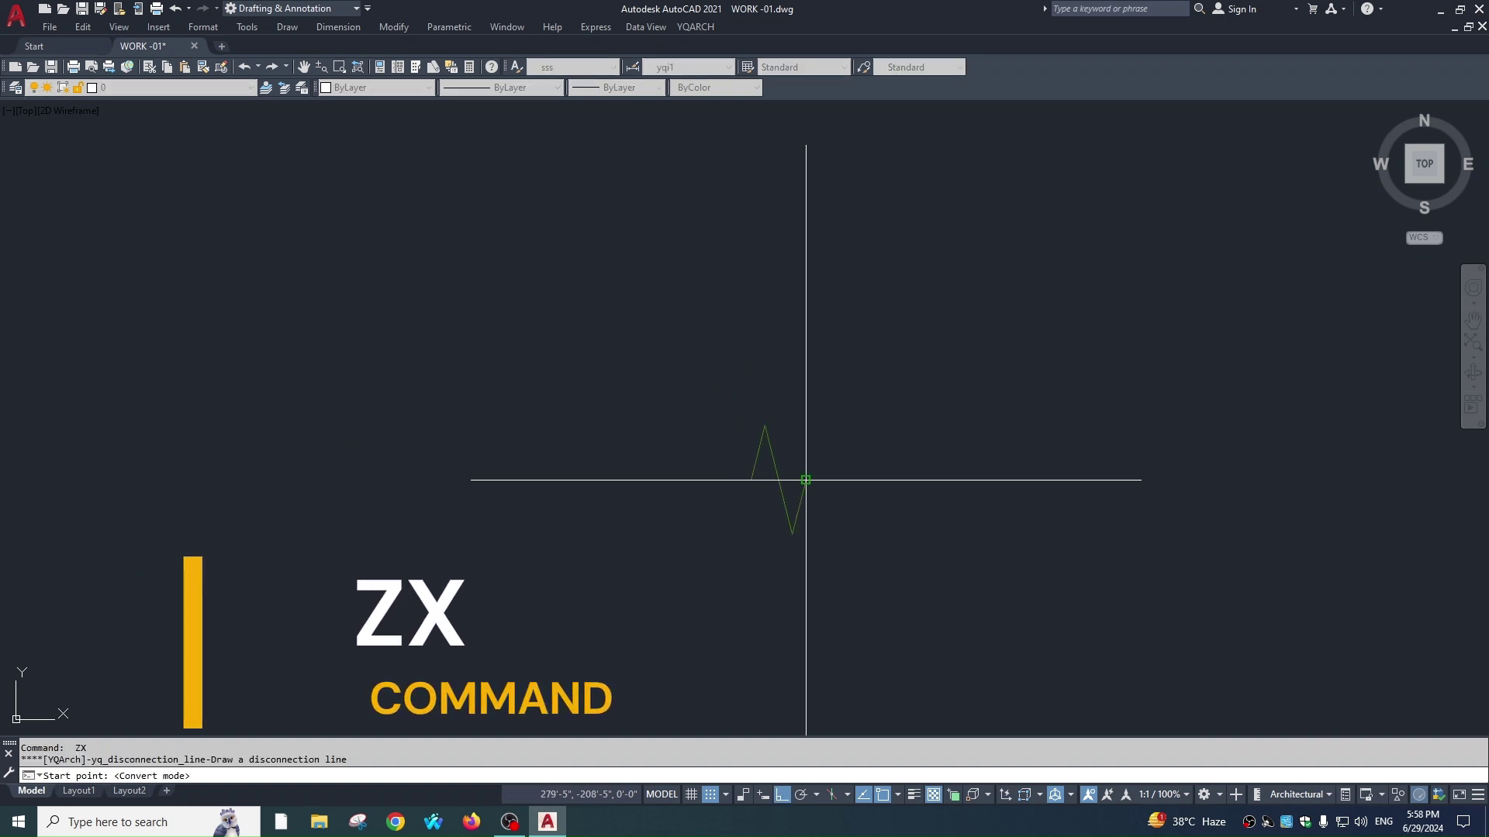
Draw disconnection lines across the floor plan's right outer wall and the interior wall that meets it.
scroll(806, 480, "down", 5)
scroll(708, 473, "up", 6)
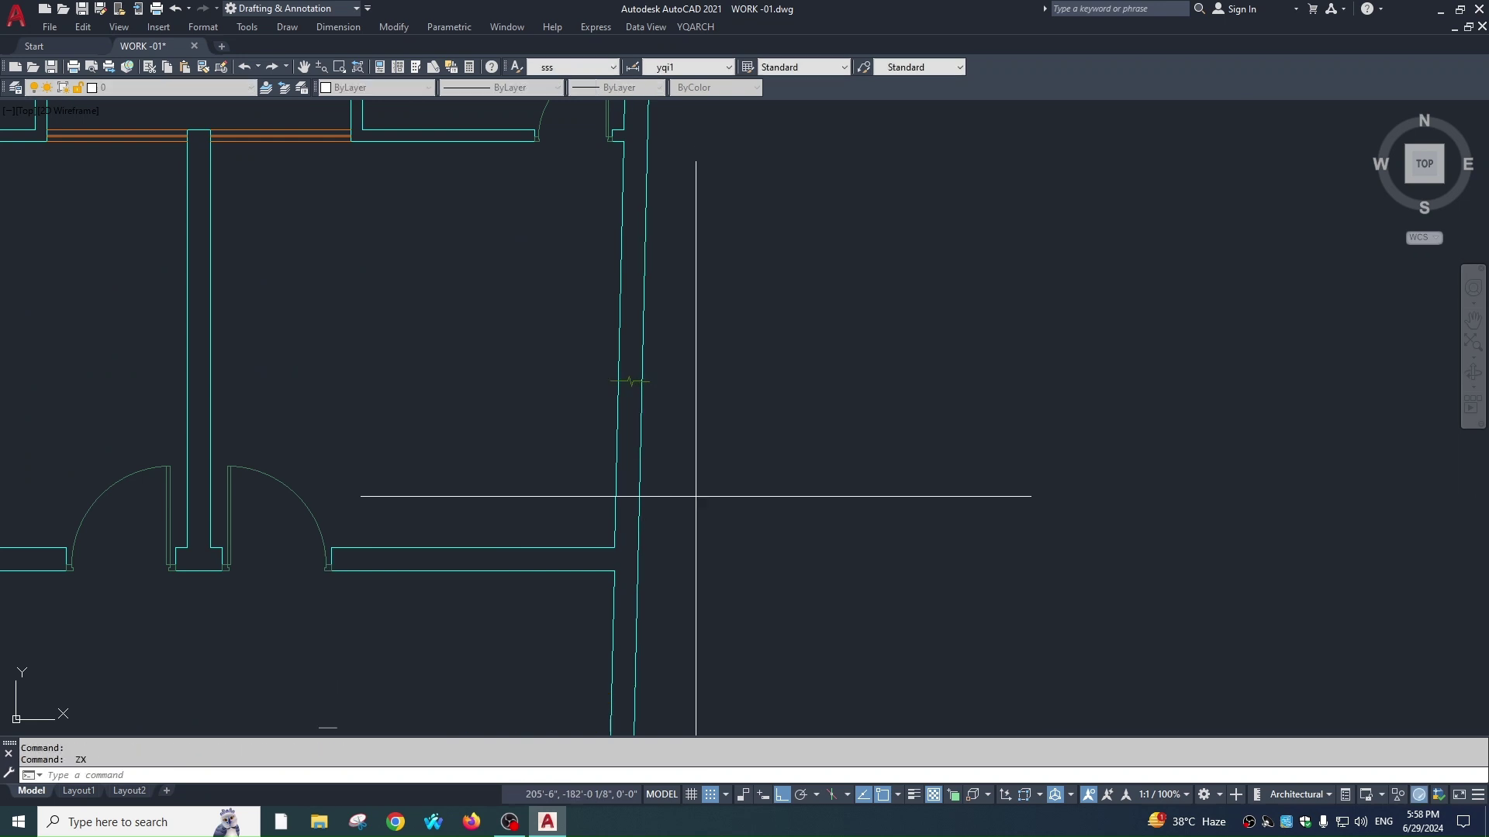
left_click(575, 541)
left_click(575, 578)
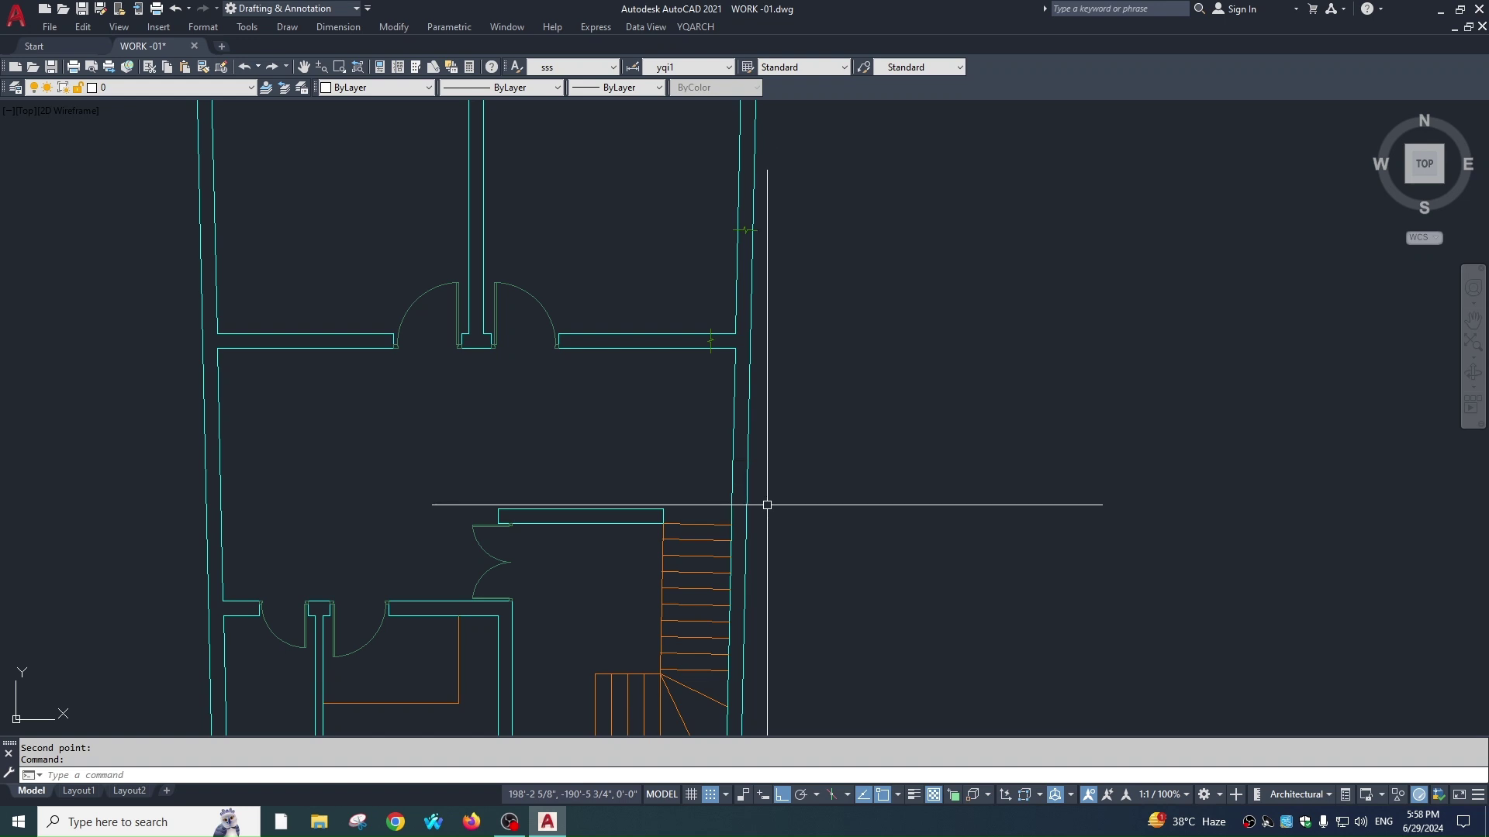
Insert a pipe cutting symbol in the interior wall right of the door using the GPX command.
type("p")
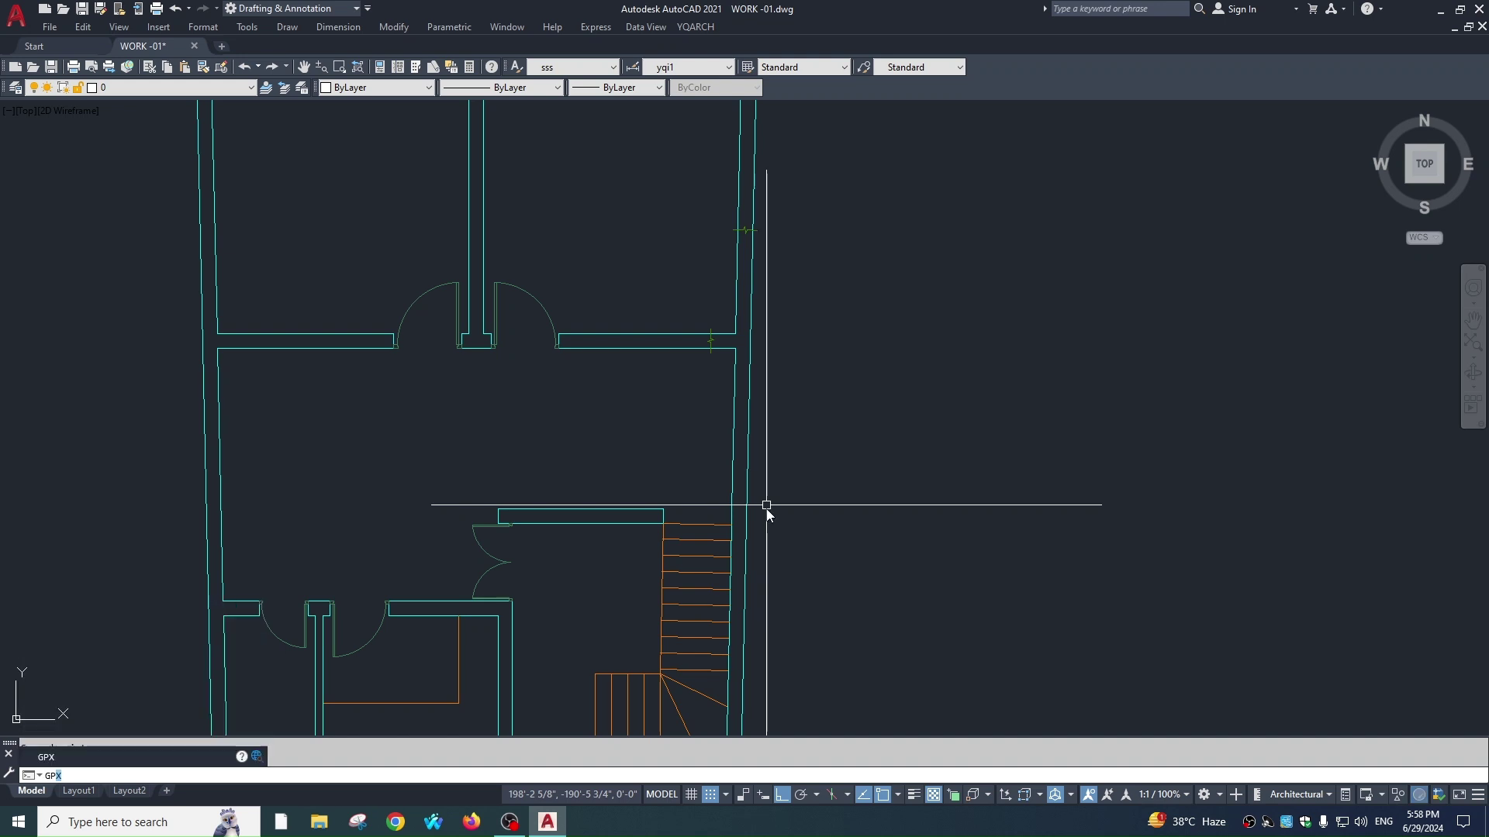
key("Return")
scroll(632, 323, "up", 2)
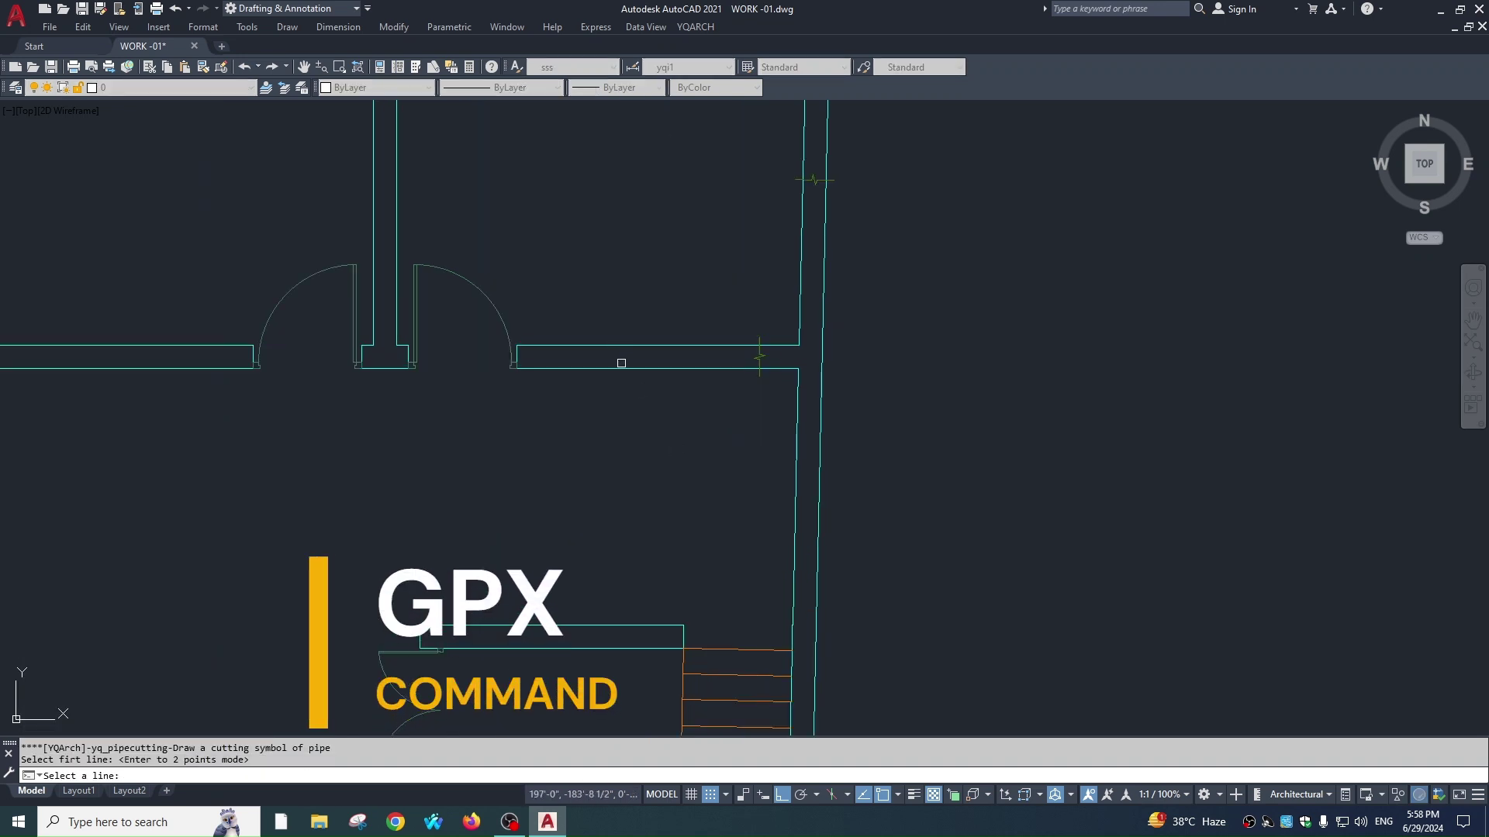
scroll(623, 342, "up", 5)
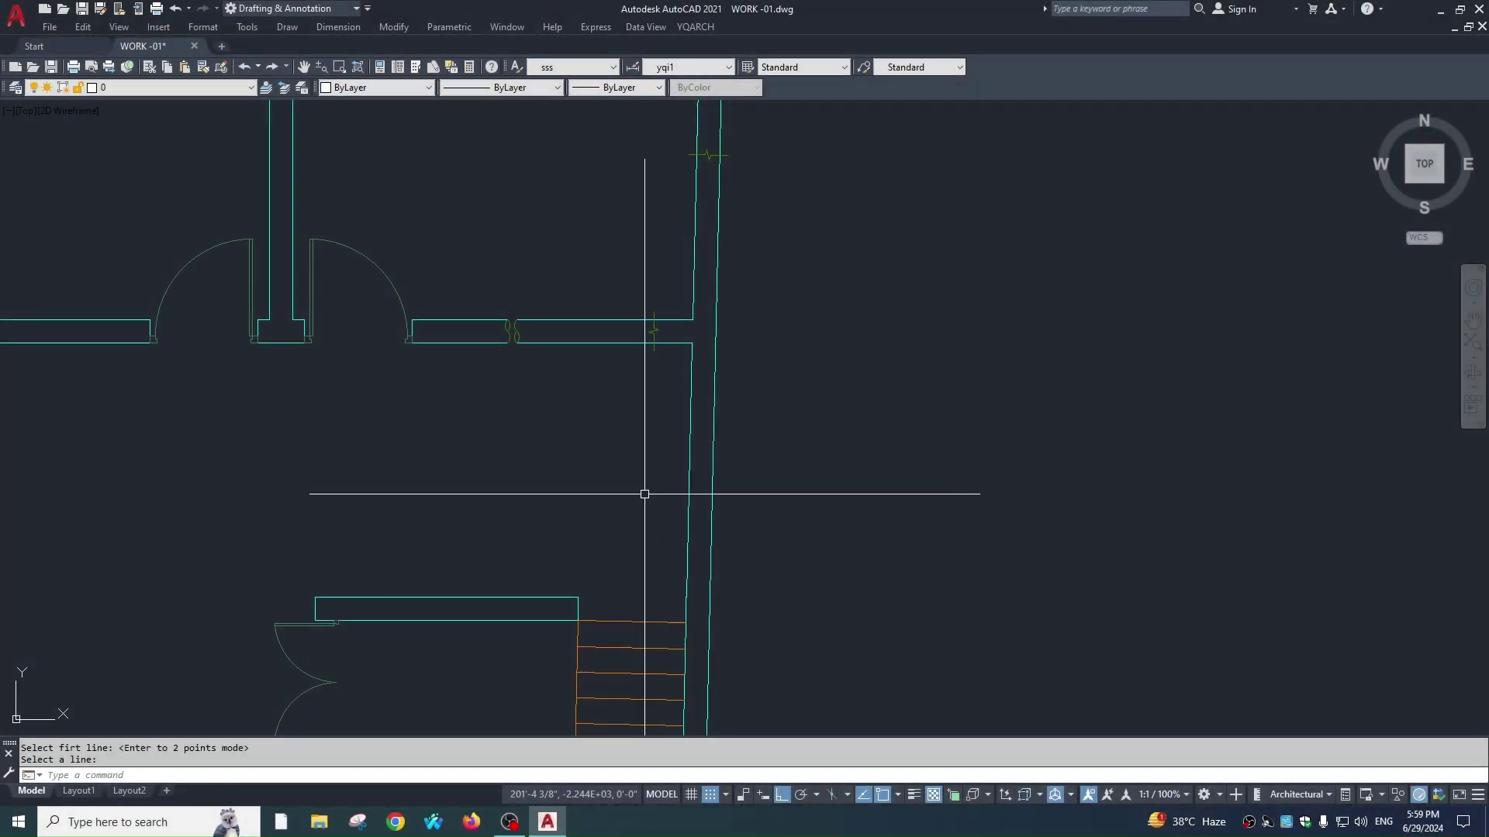
scroll(743, 541, "down", 5)
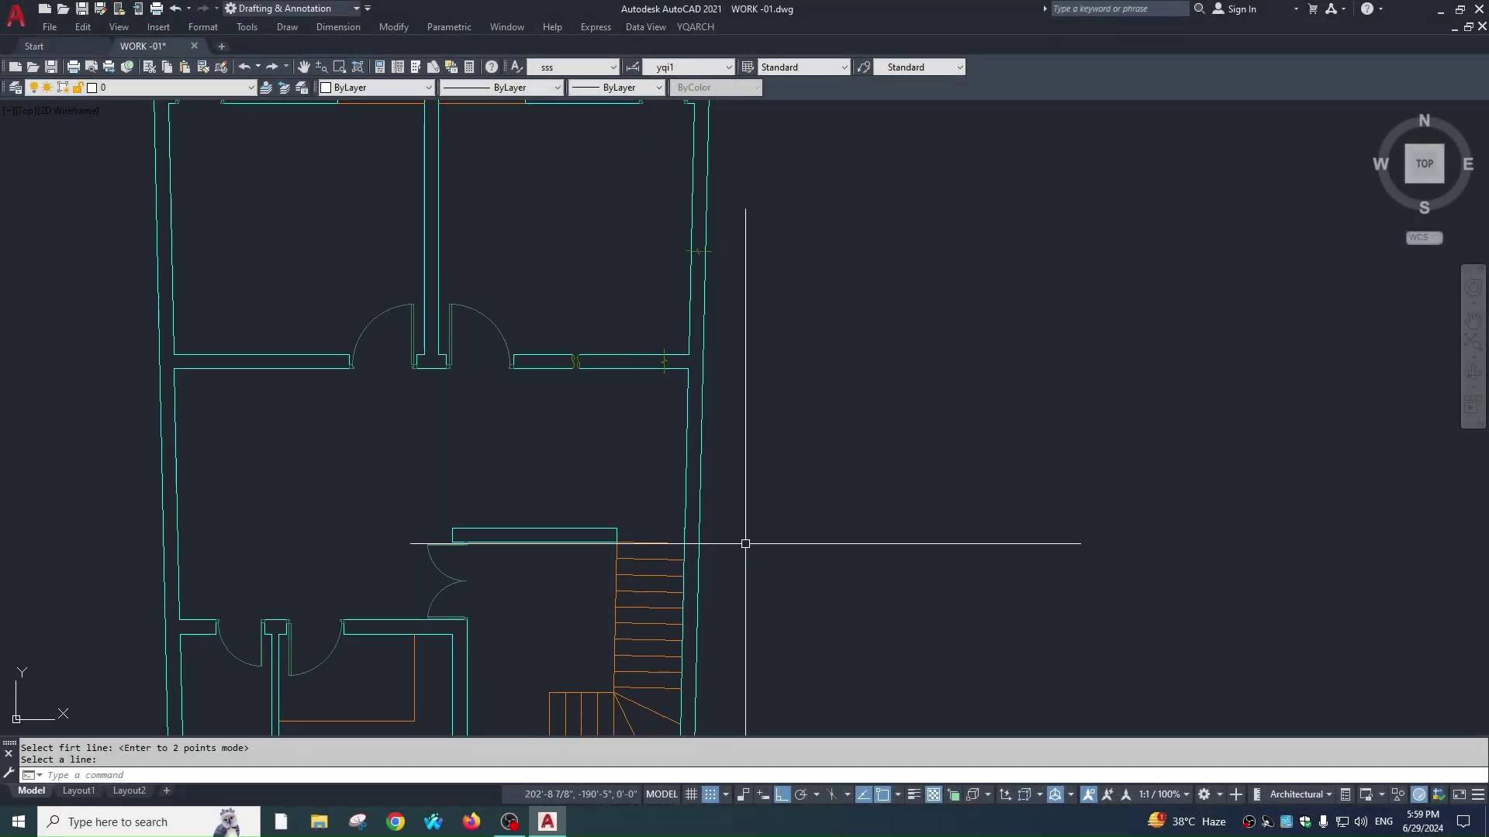
key("Escape")
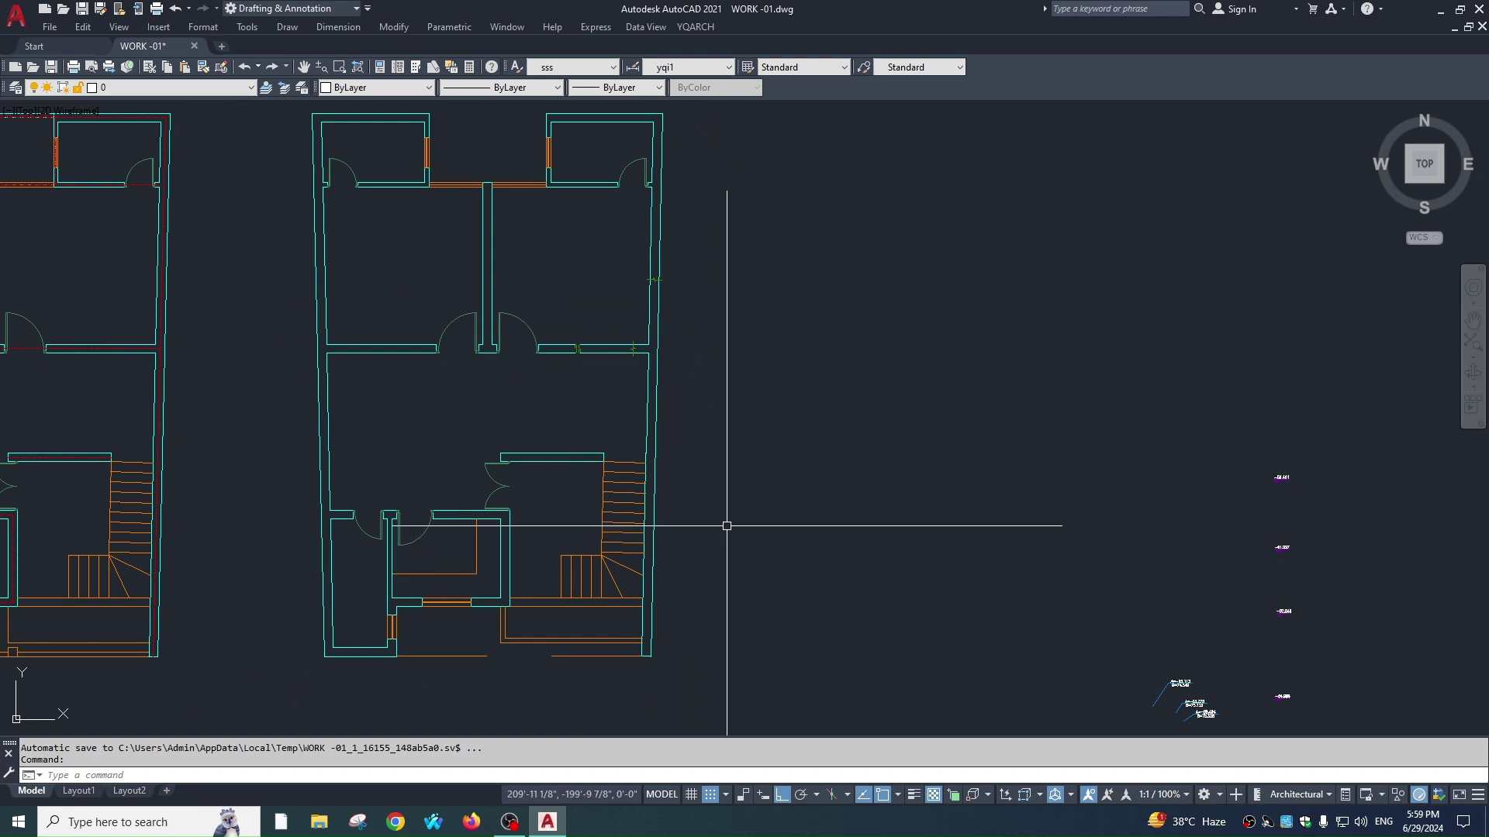
Draw a stepped centre line with a CL symbol in the empty area right of the floor plan using the ZXX command.
type("zx")
key("Return")
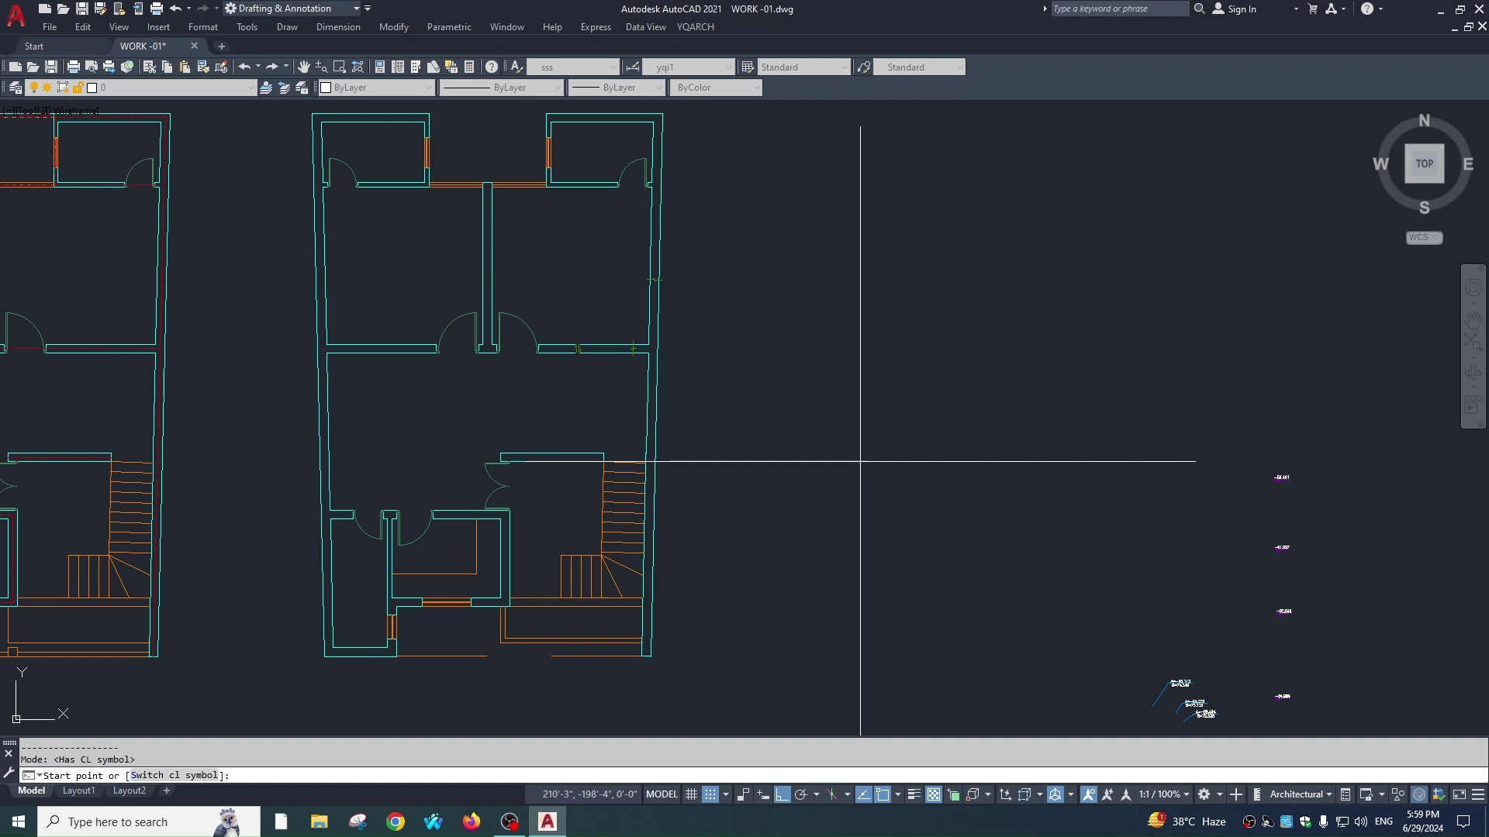
left_click(860, 461)
left_click(936, 462)
left_click(936, 425)
scroll(973, 425, "up", 2)
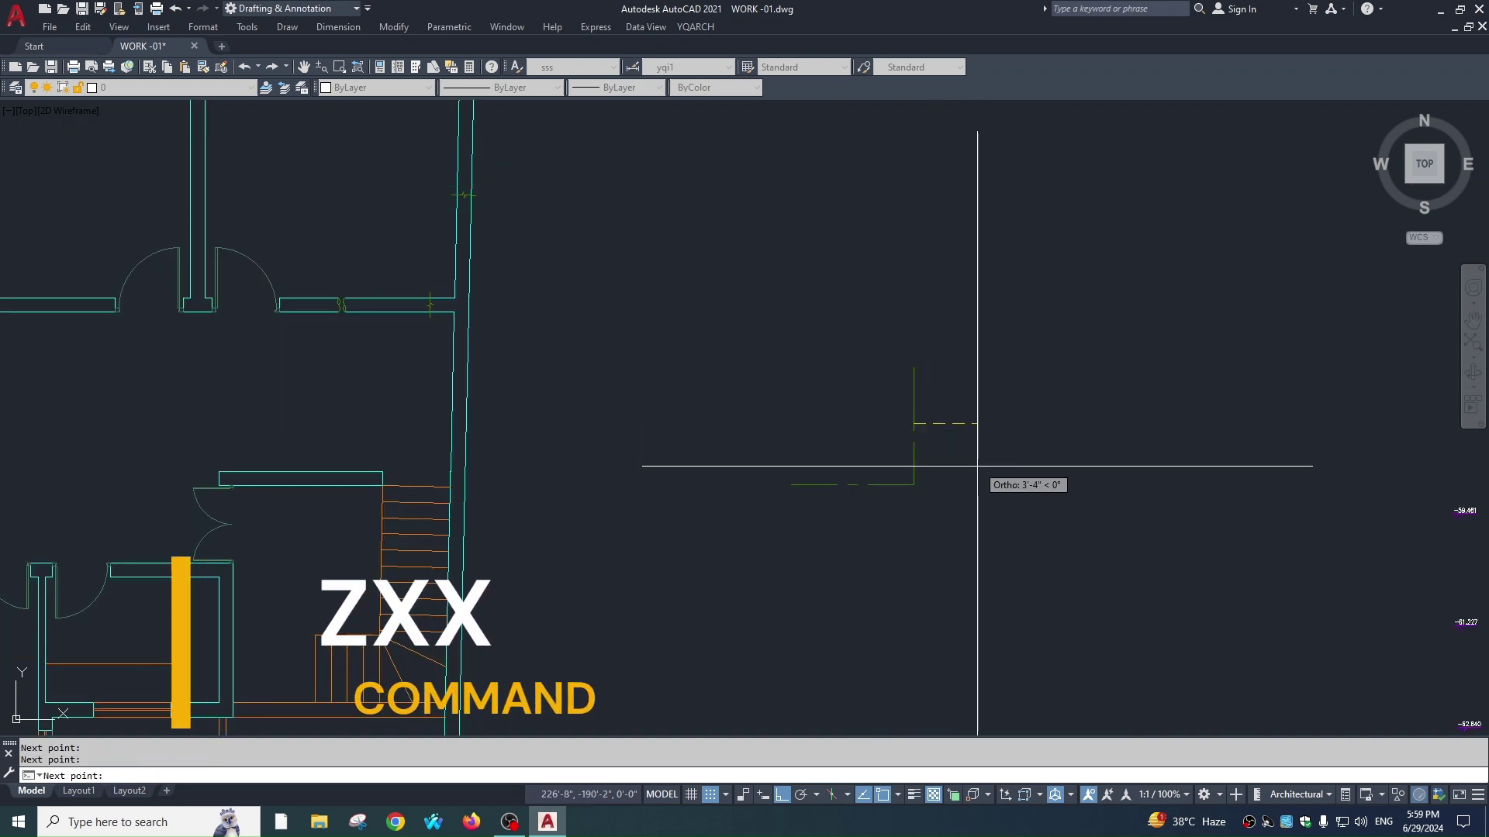
left_click(1028, 424)
scroll(1047, 460, "up", 5)
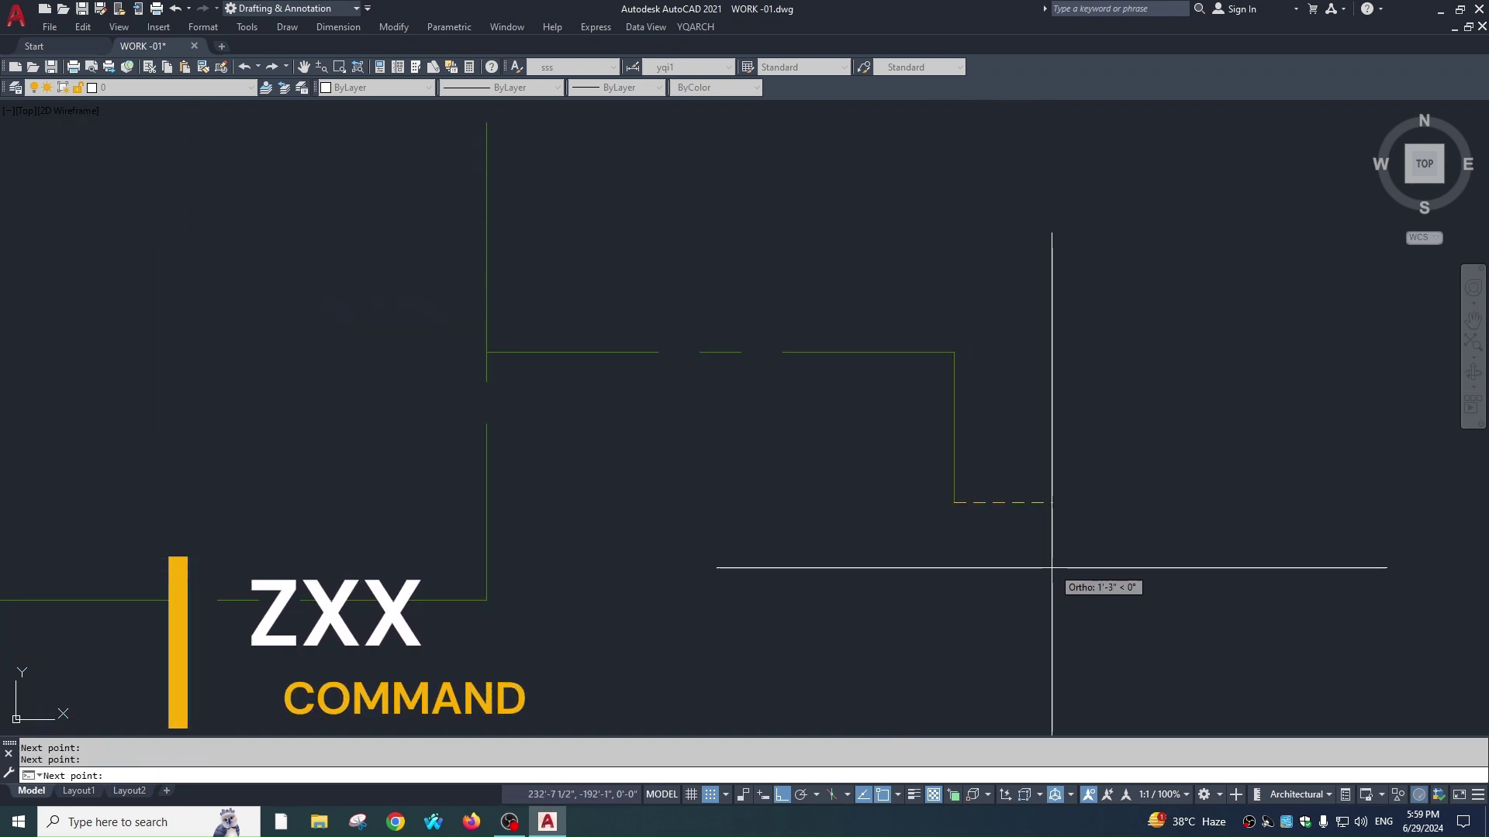
key("Return")
scroll(952, 548, "up", 4)
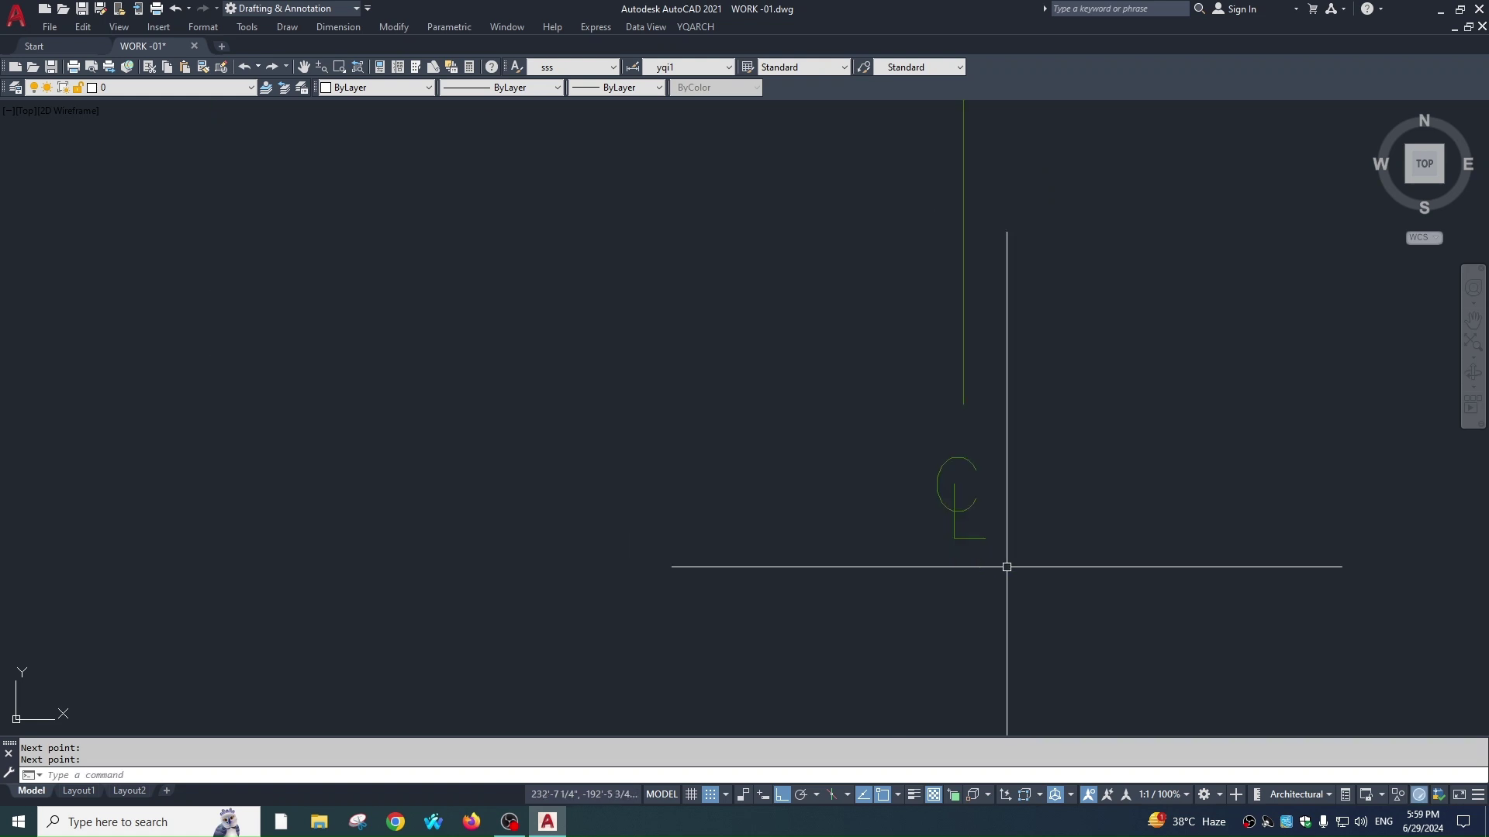
scroll(960, 522, "down", 9)
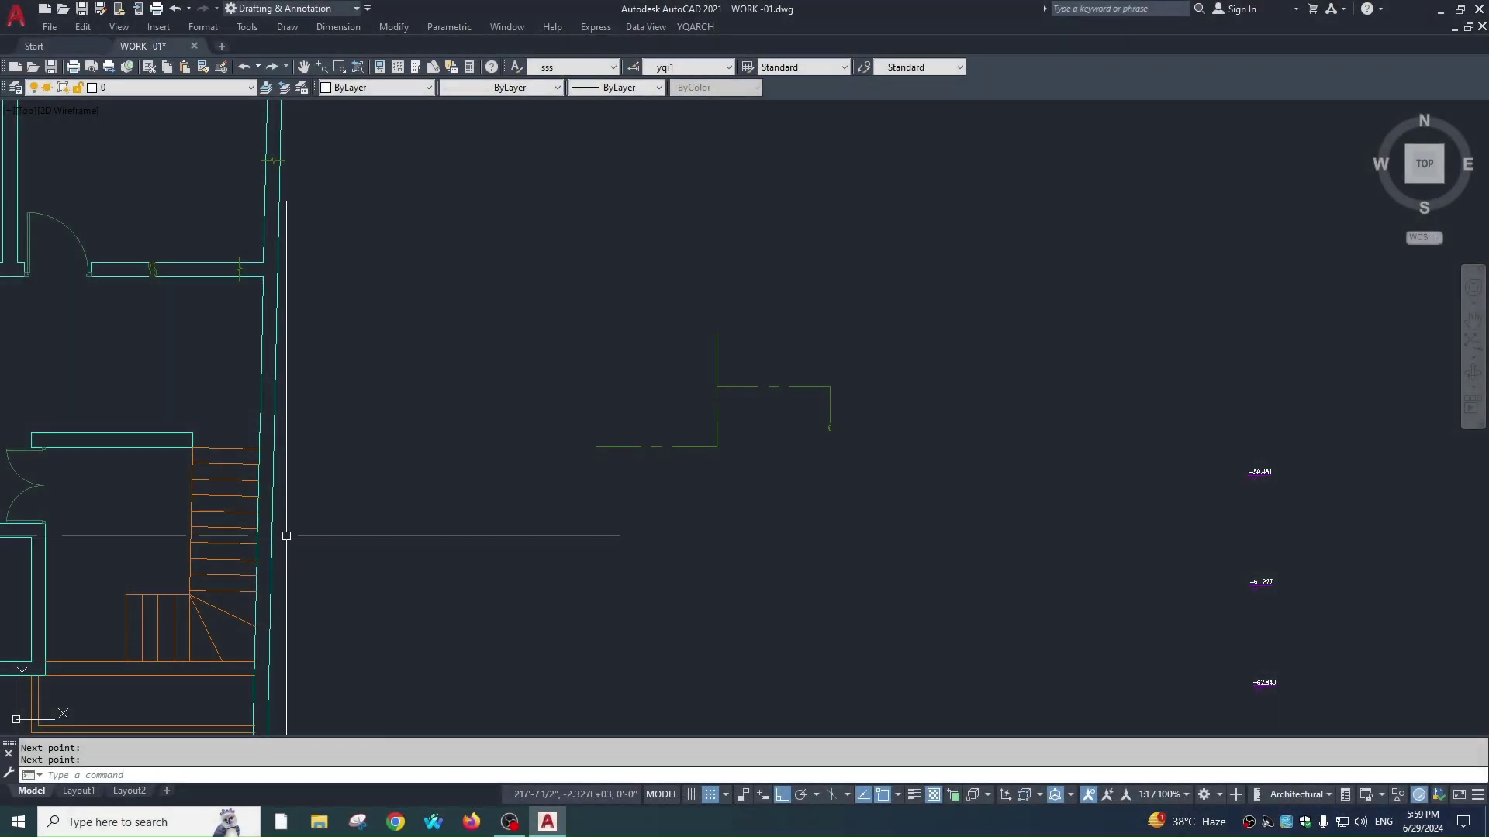
Draw a horizontal line and a vertical line crossing it in the empty area right of the centre line.
scroll(565, 469, "down", 5)
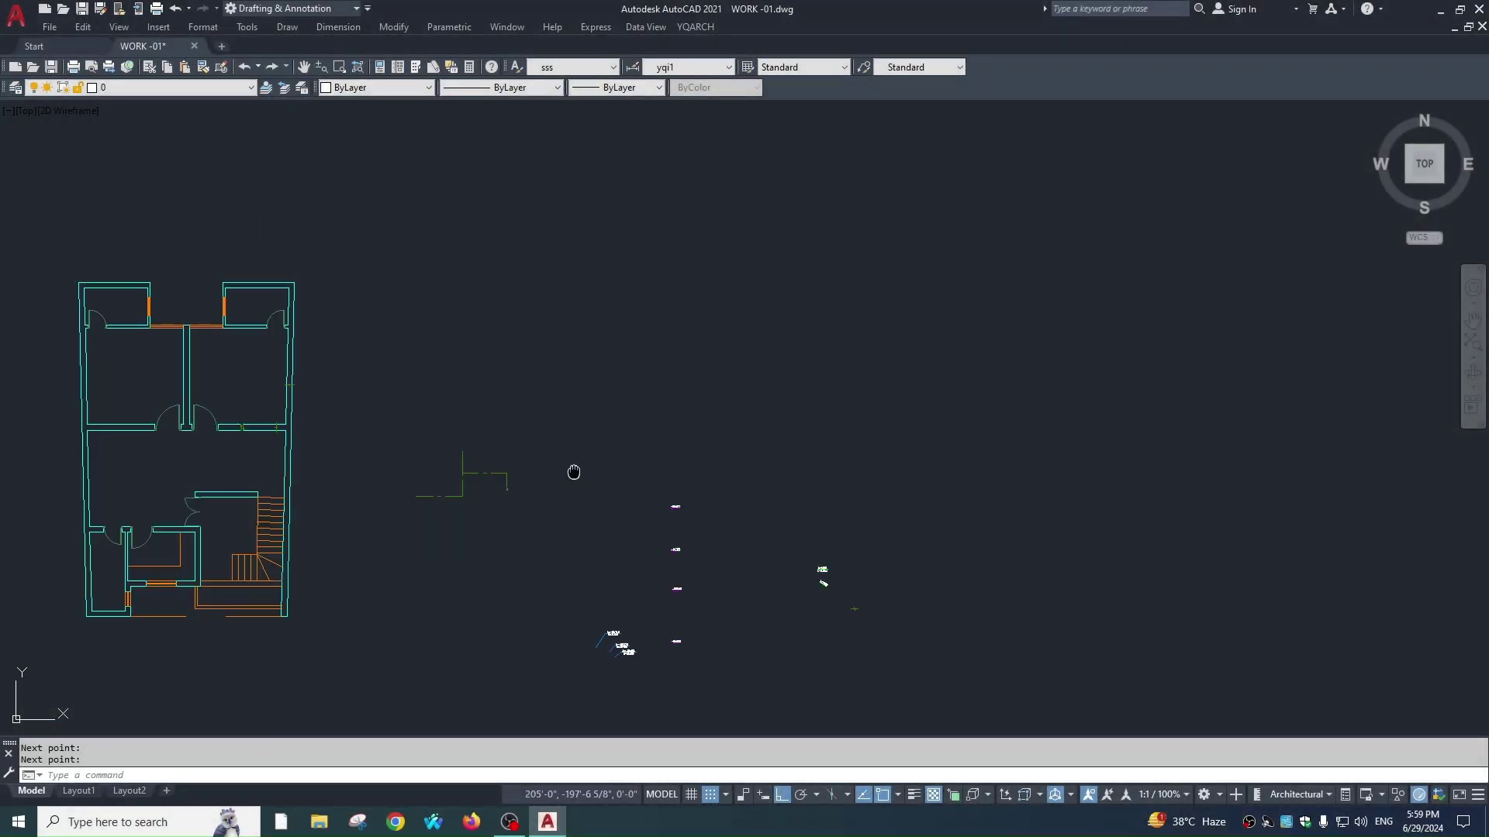
scroll(682, 382, "up", 2)
type("l")
key("Return")
scroll(707, 359, "up", 2)
left_click(647, 346)
left_click(927, 346)
key("Escape")
scroll(837, 367, "up", 3)
scroll(766, 420, "down", 1)
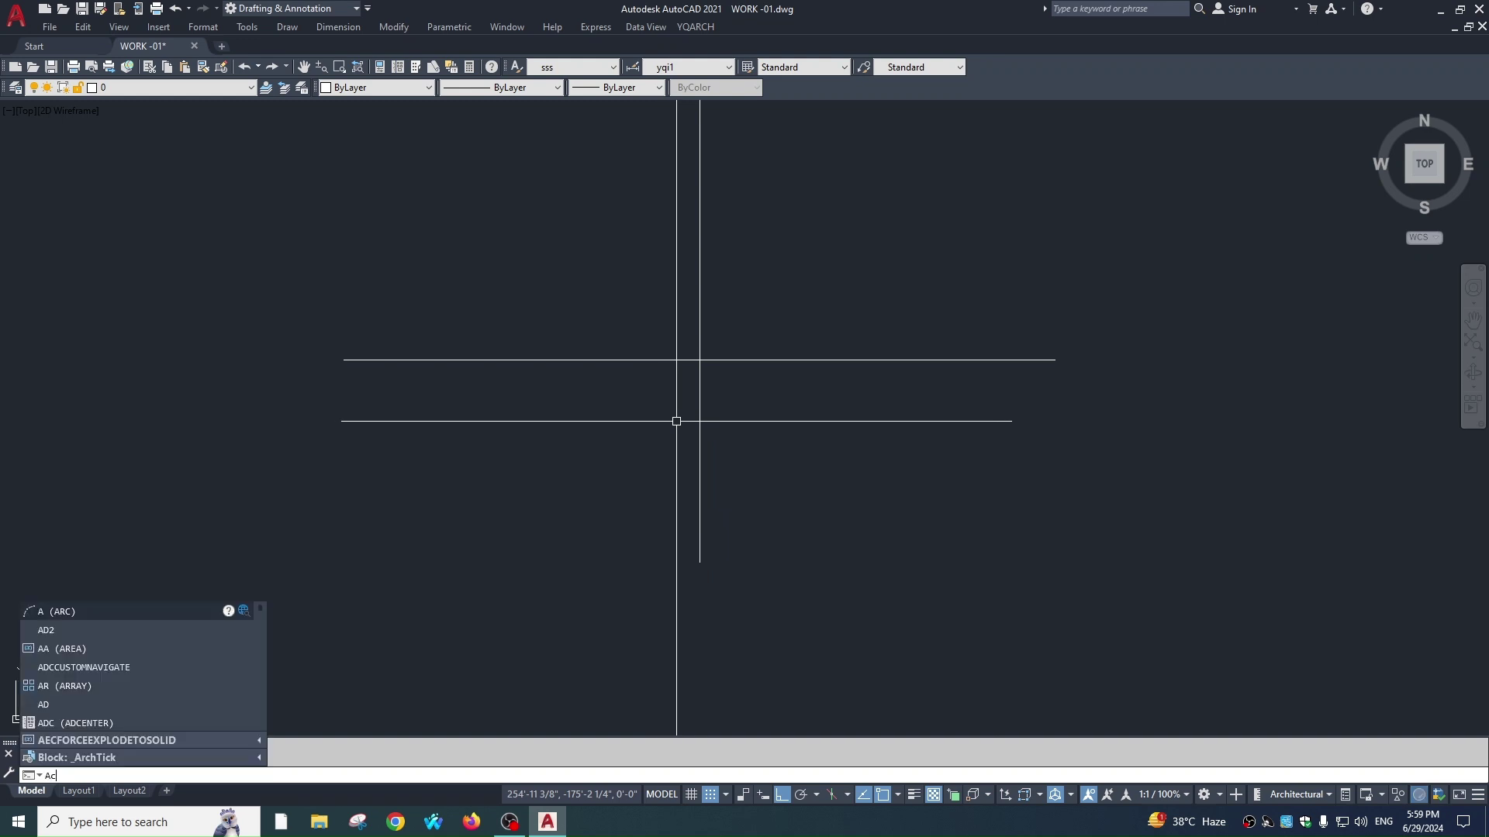
Add a wire-surround arc to both the vertical and the horizontal line at their crossing using the ACC command.
key("Return")
scroll(676, 421, "up", 2)
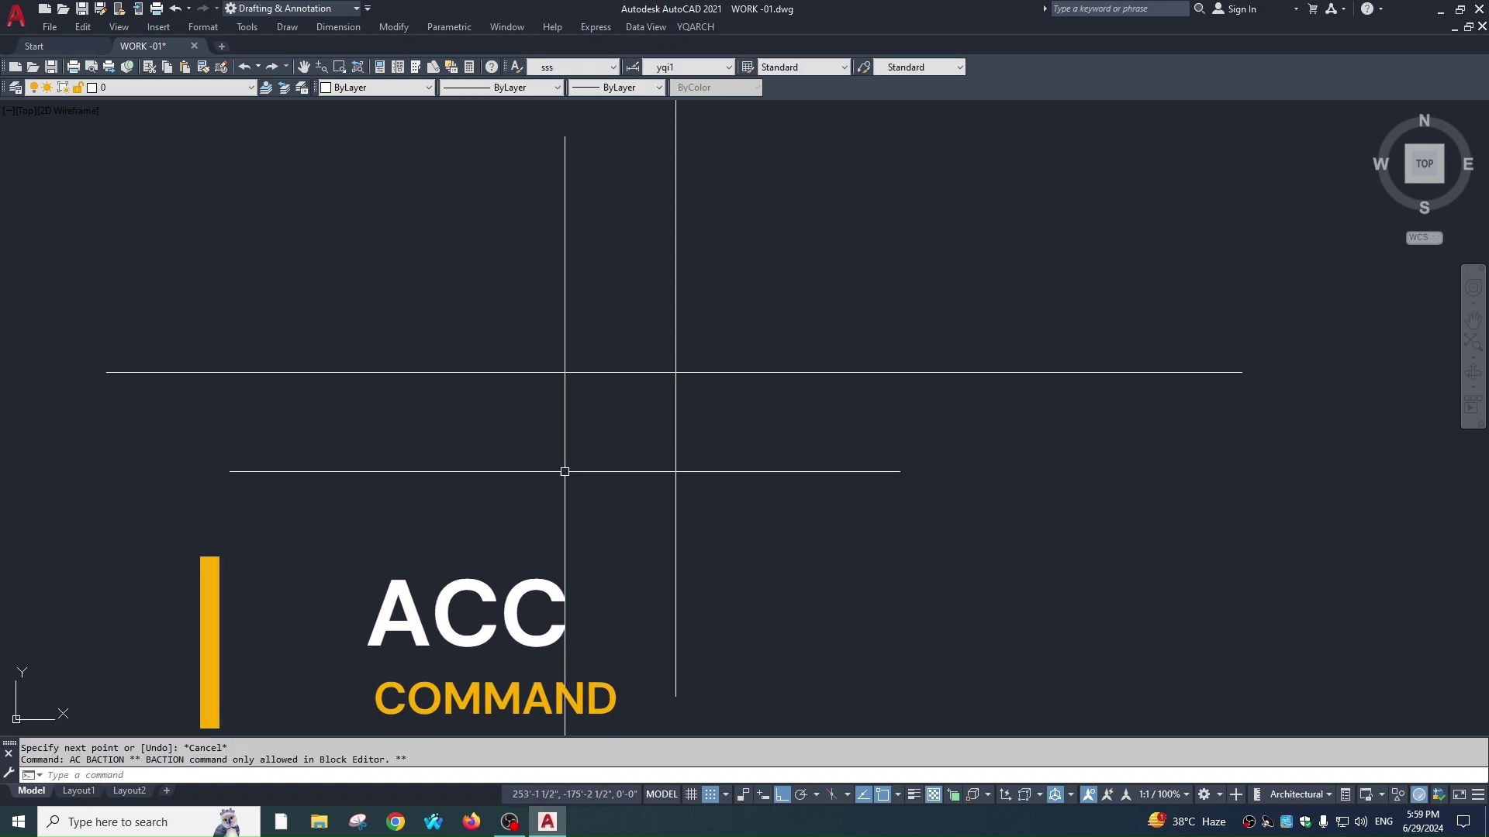
type("acc")
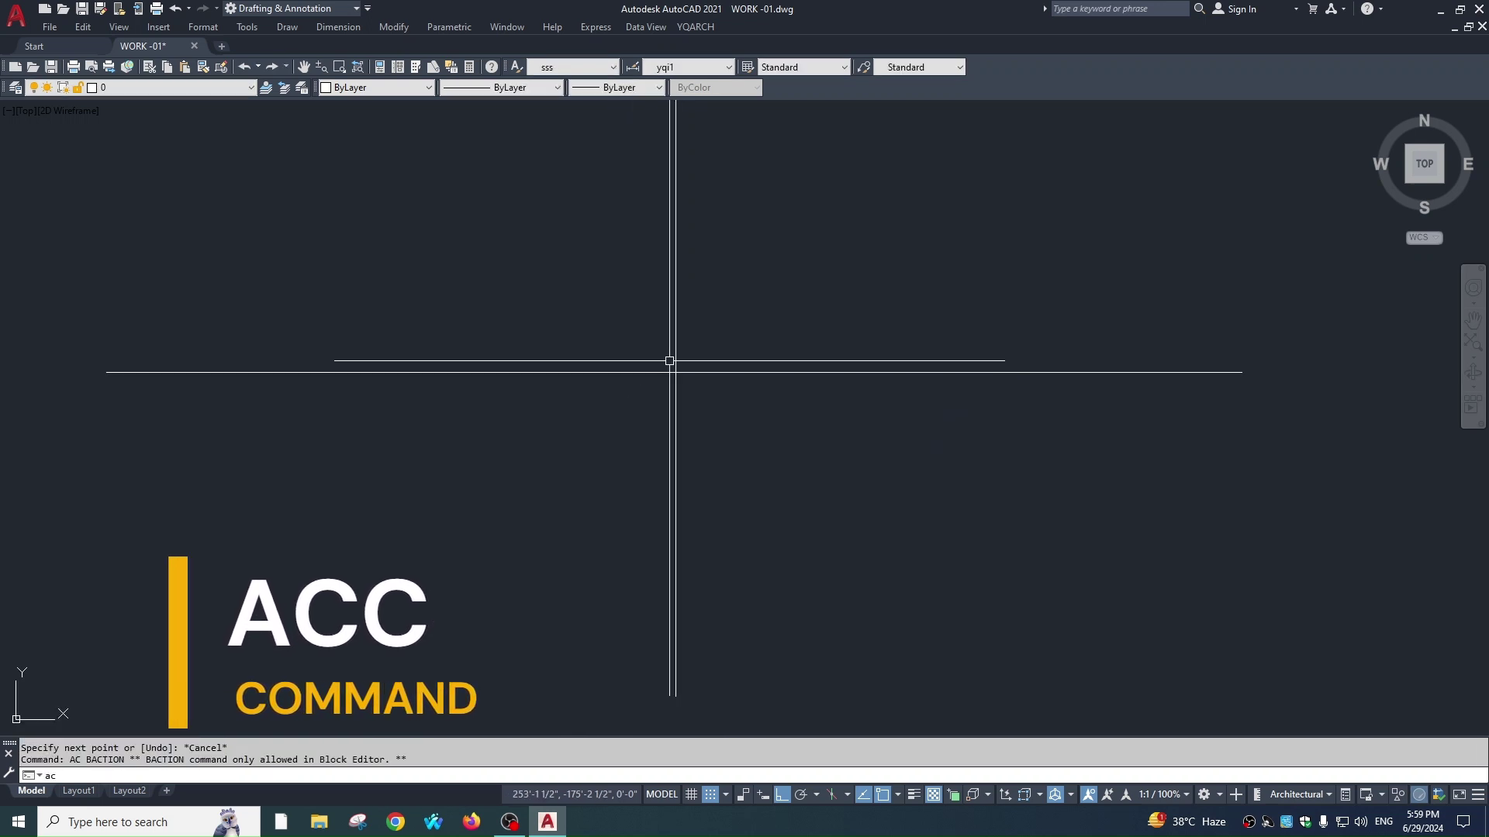
key("Return")
left_click(673, 356)
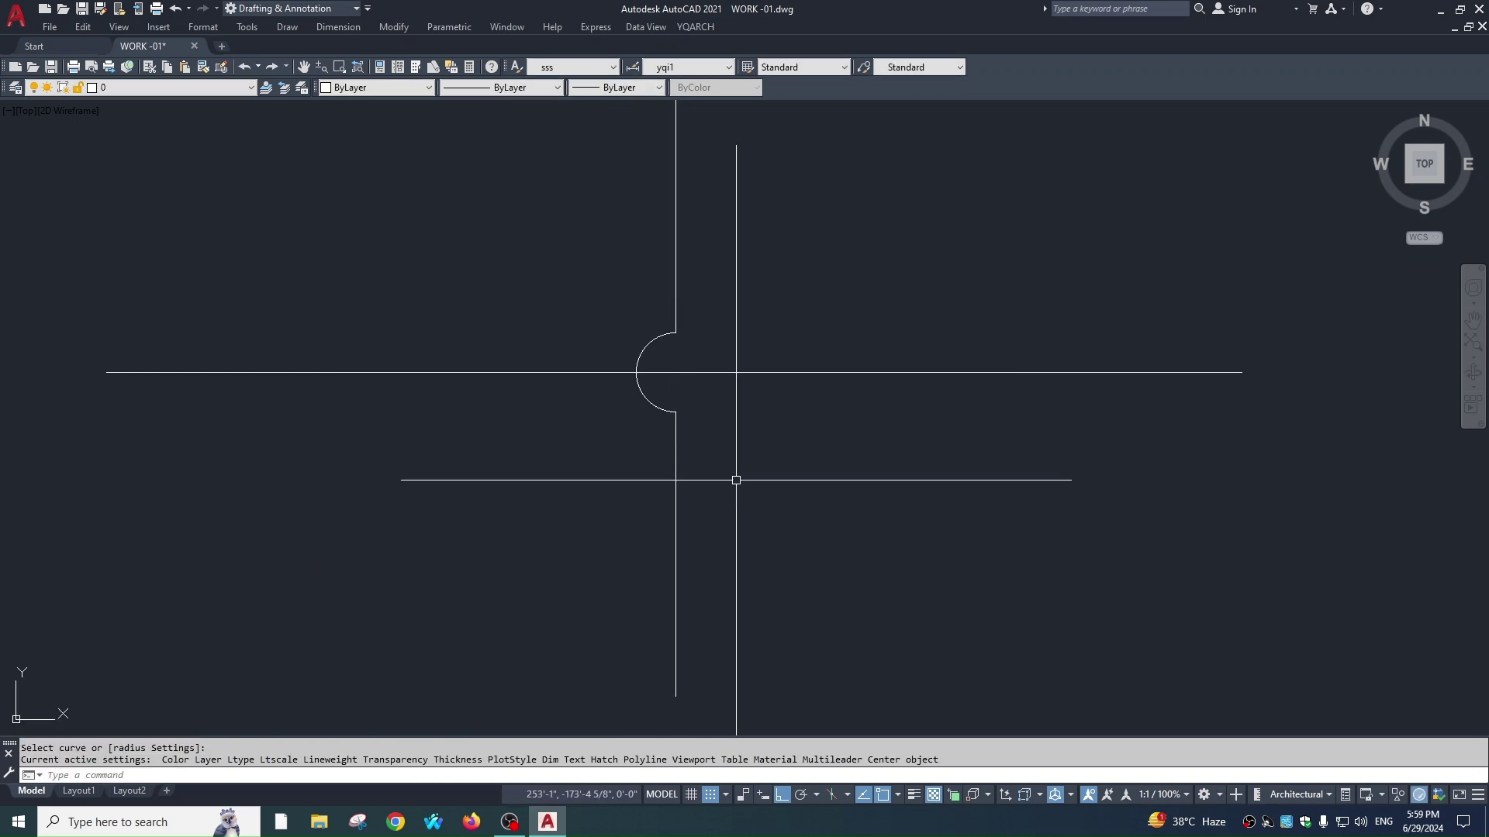
left_click(778, 372)
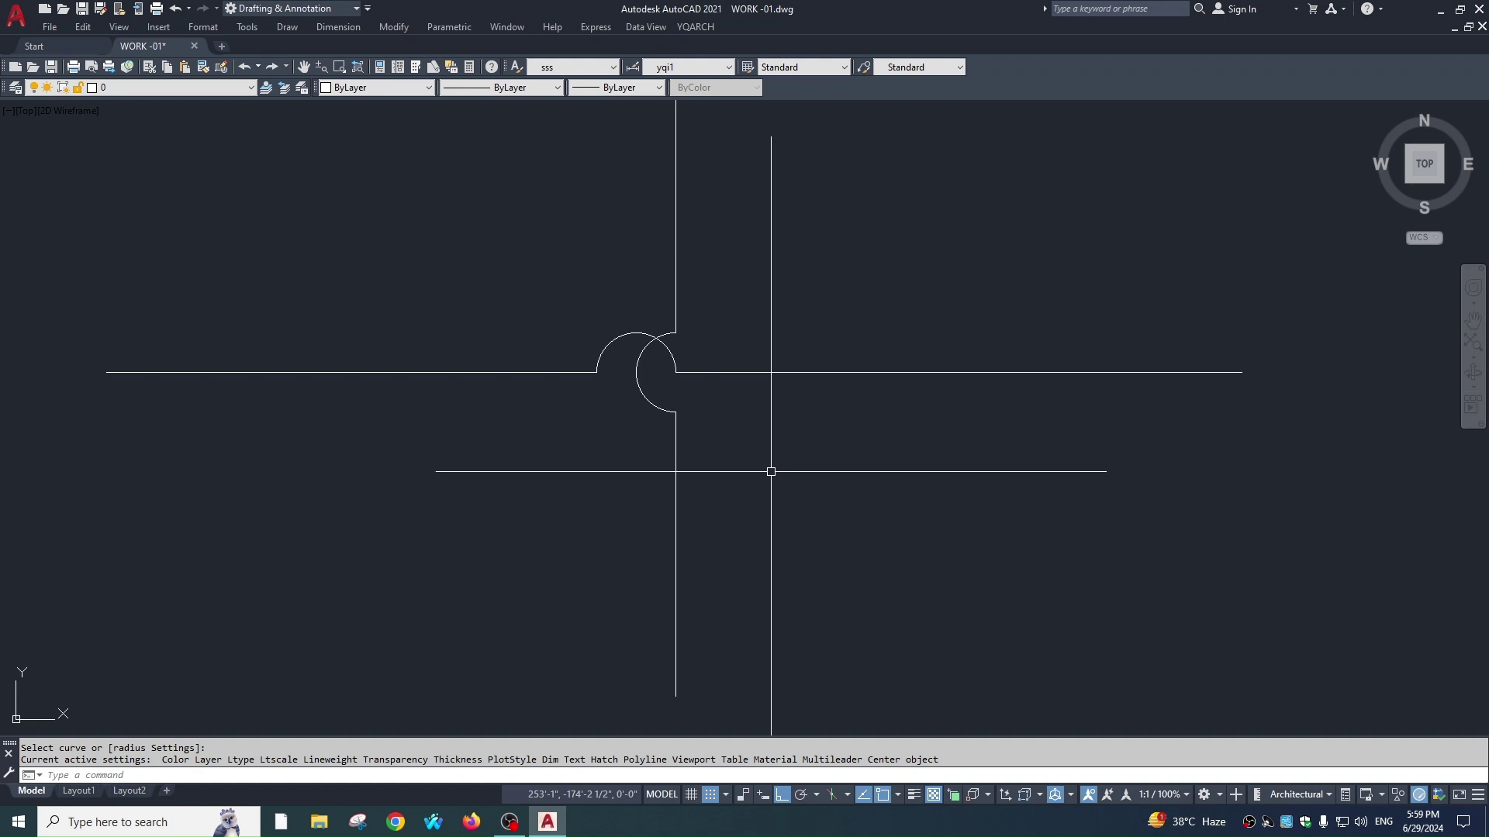
Set the ACC wire-surround radius to 3 and add a smaller arc to the vertical line above the crossing.
key("Return")
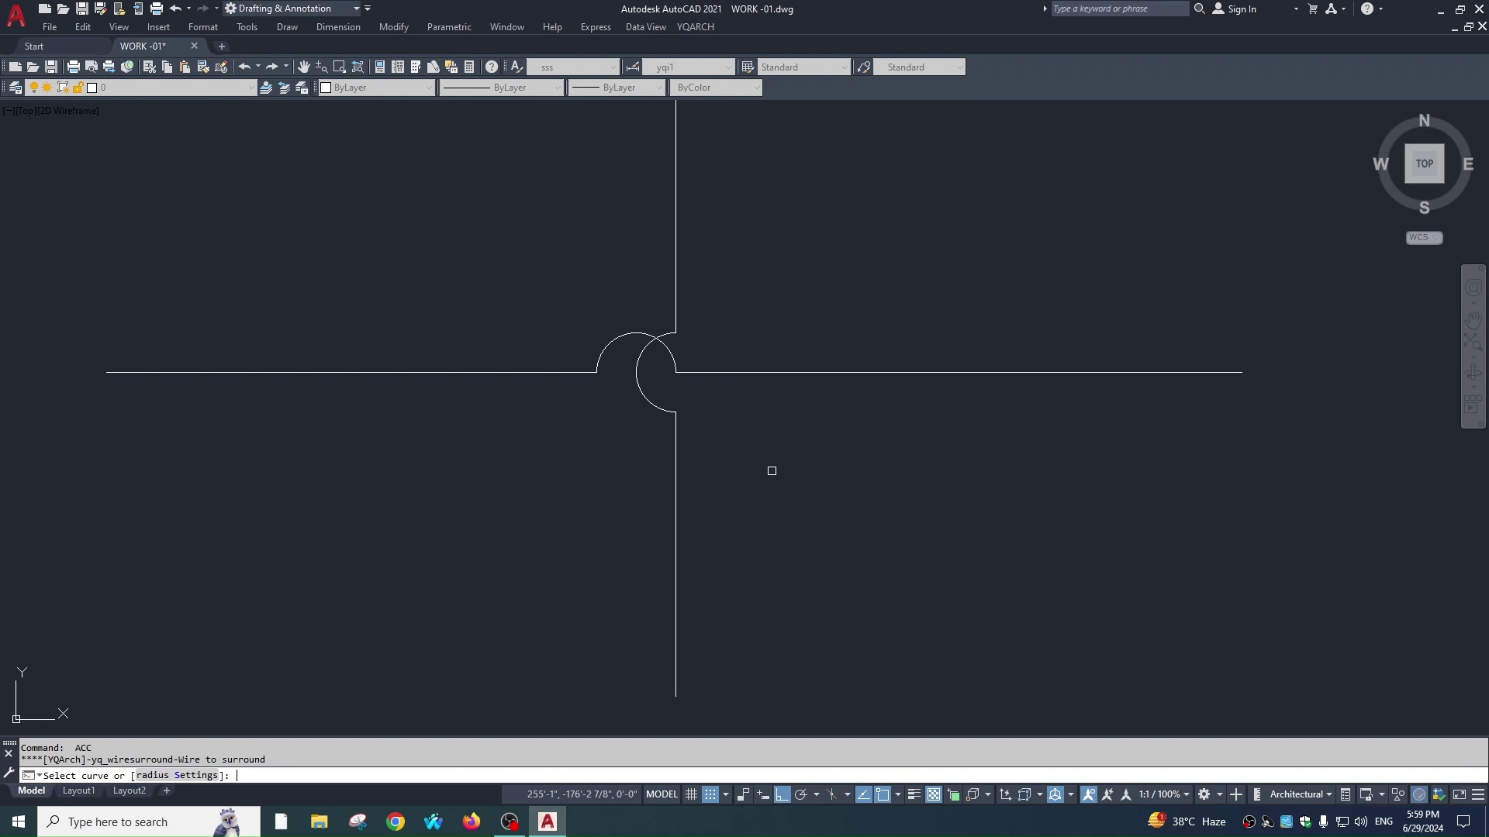
key("Return")
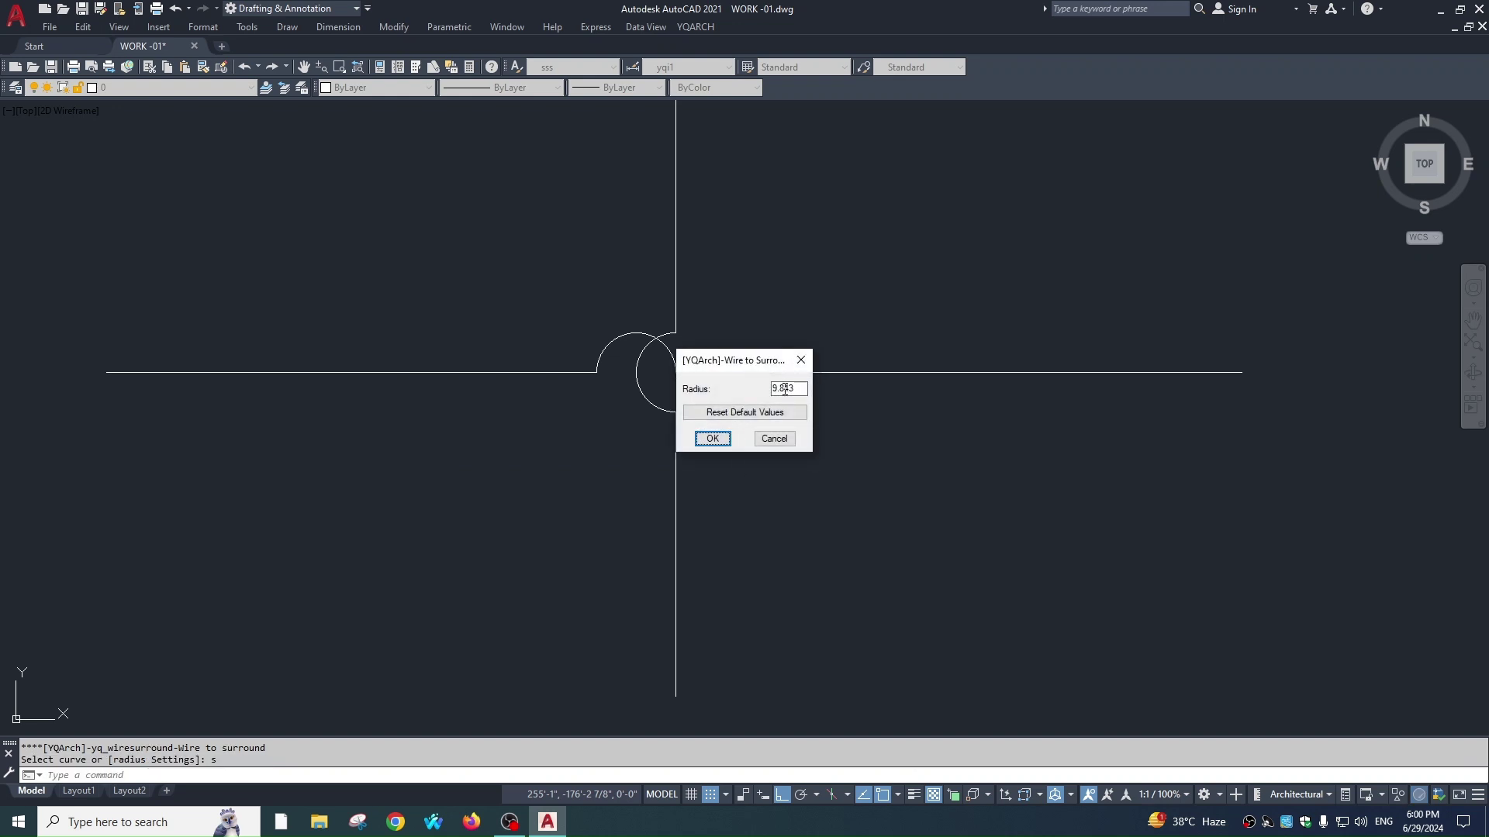
type("3")
left_click(712, 439)
left_click(676, 372)
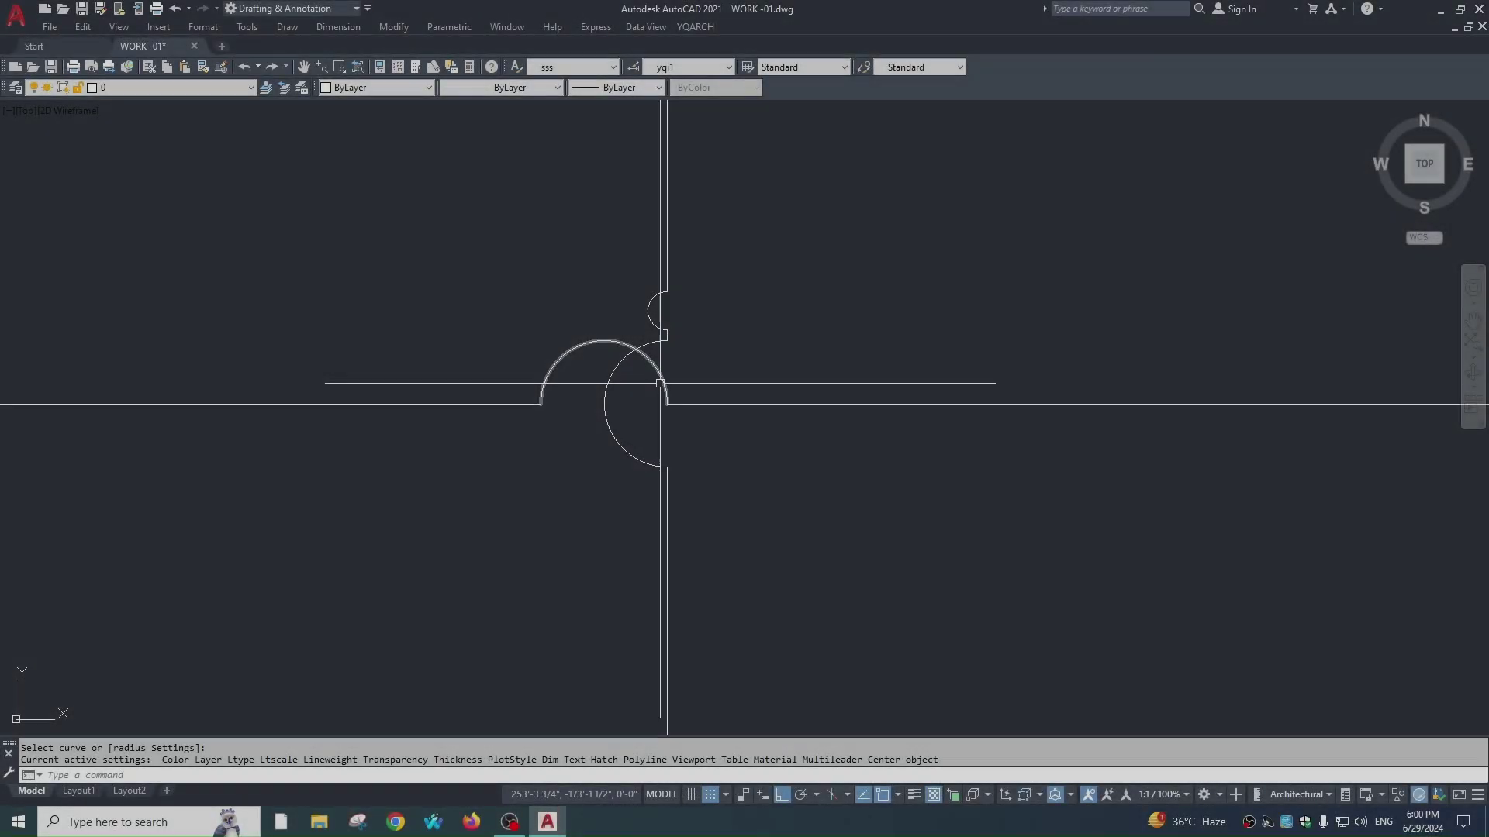
Erase the horizontal line's surround arc with the ordinary ERASE command and undo the erasure.
type("e")
key("Return")
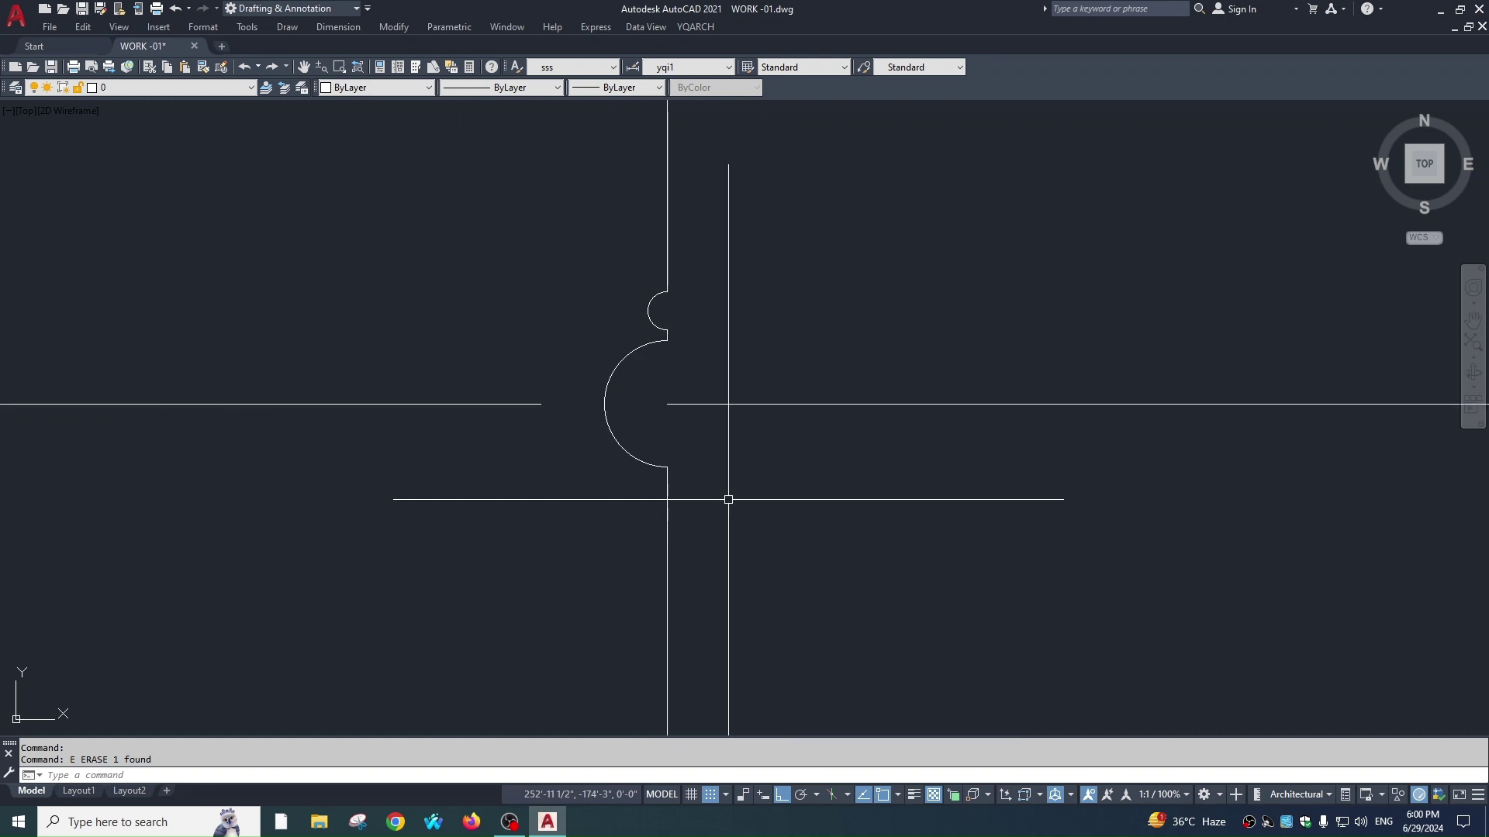
type("u")
key("Return")
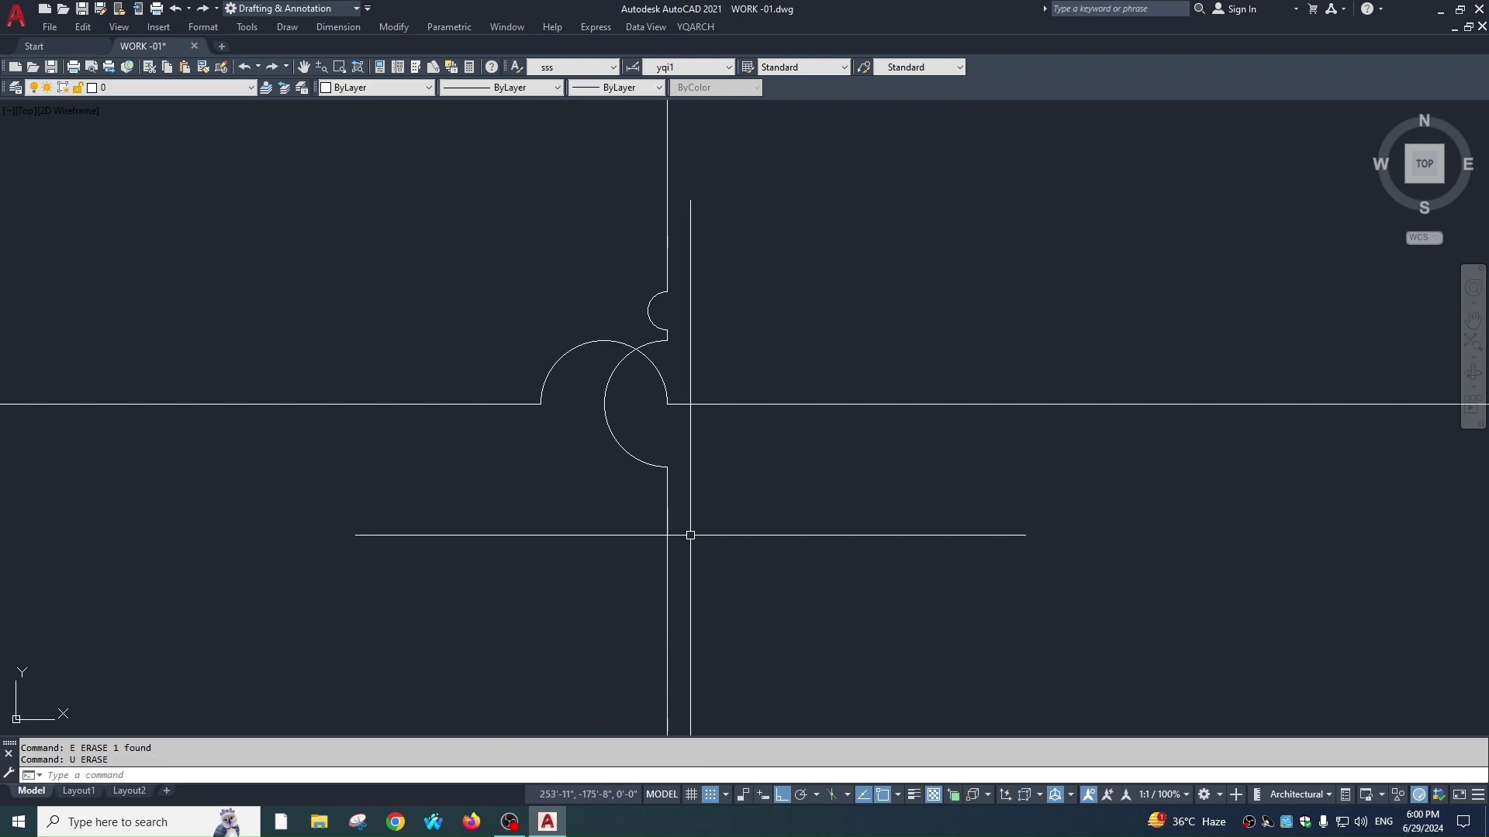
Remove the three surround arcs from the horizontal and vertical lines using the ECC command.
type("ecc")
key("Return")
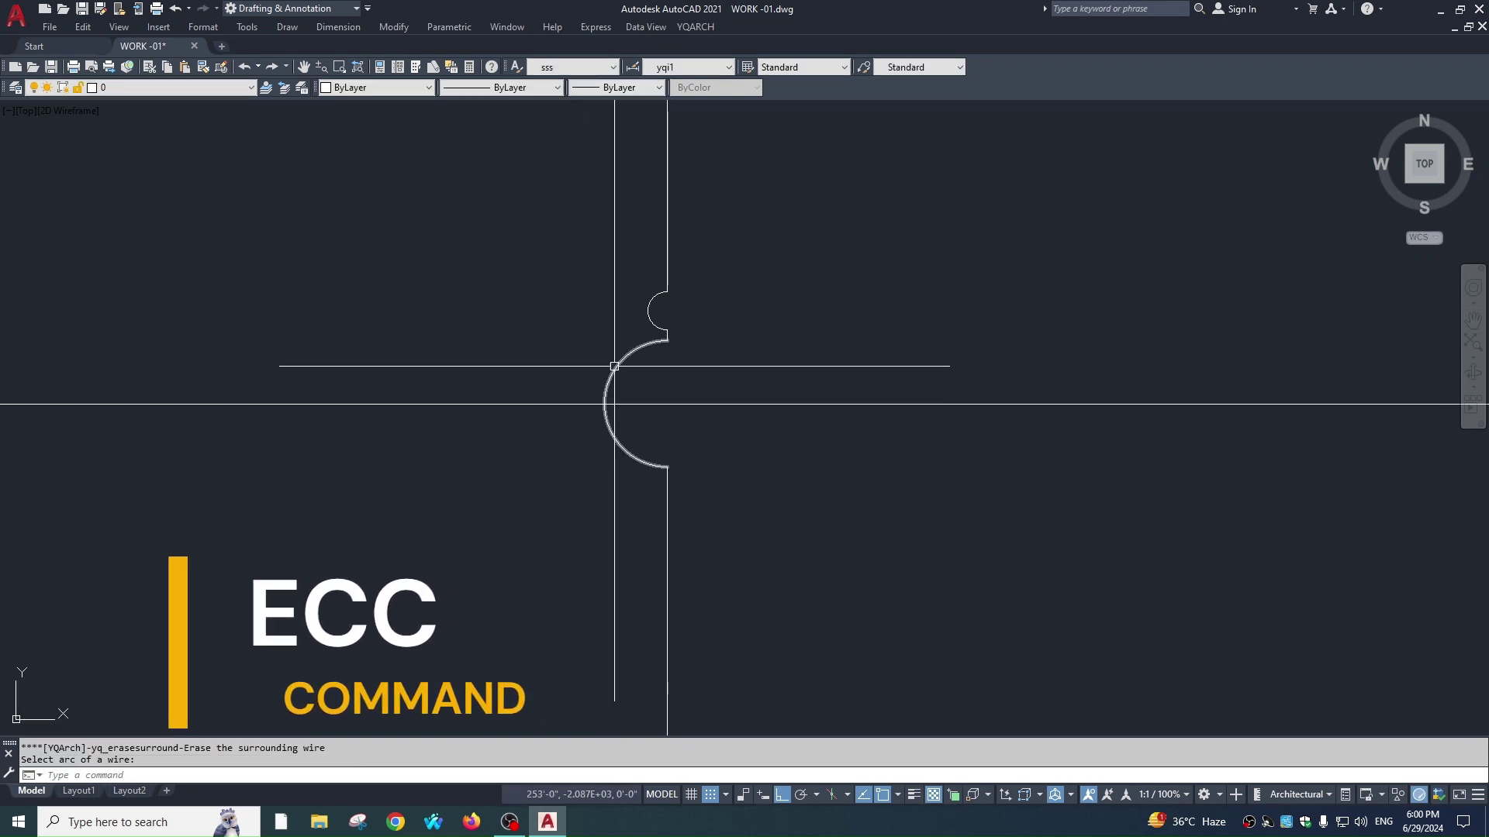
left_click(665, 404)
key("space")
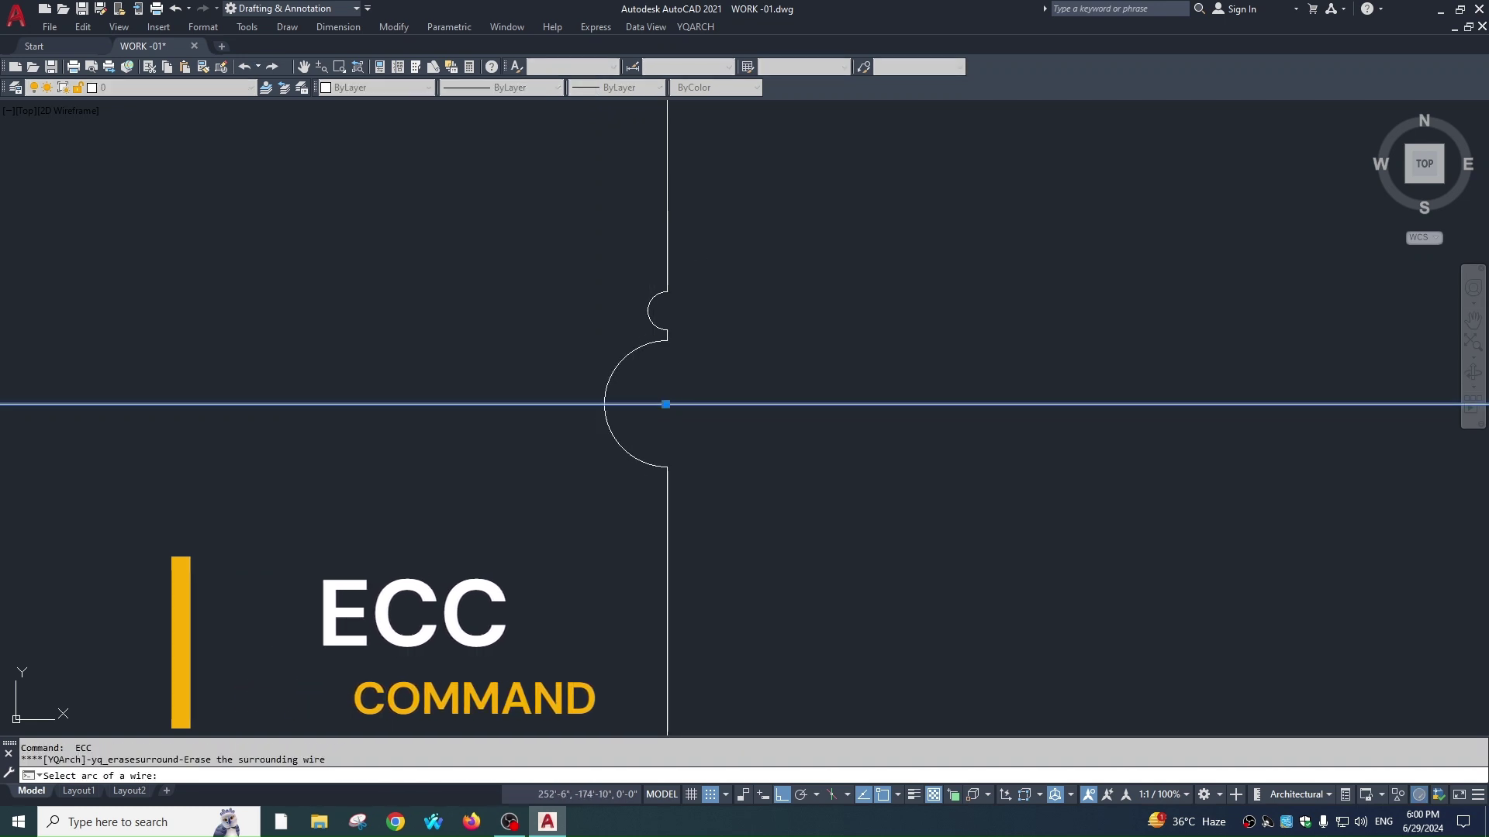
left_click(657, 467)
key("space")
left_click(649, 310)
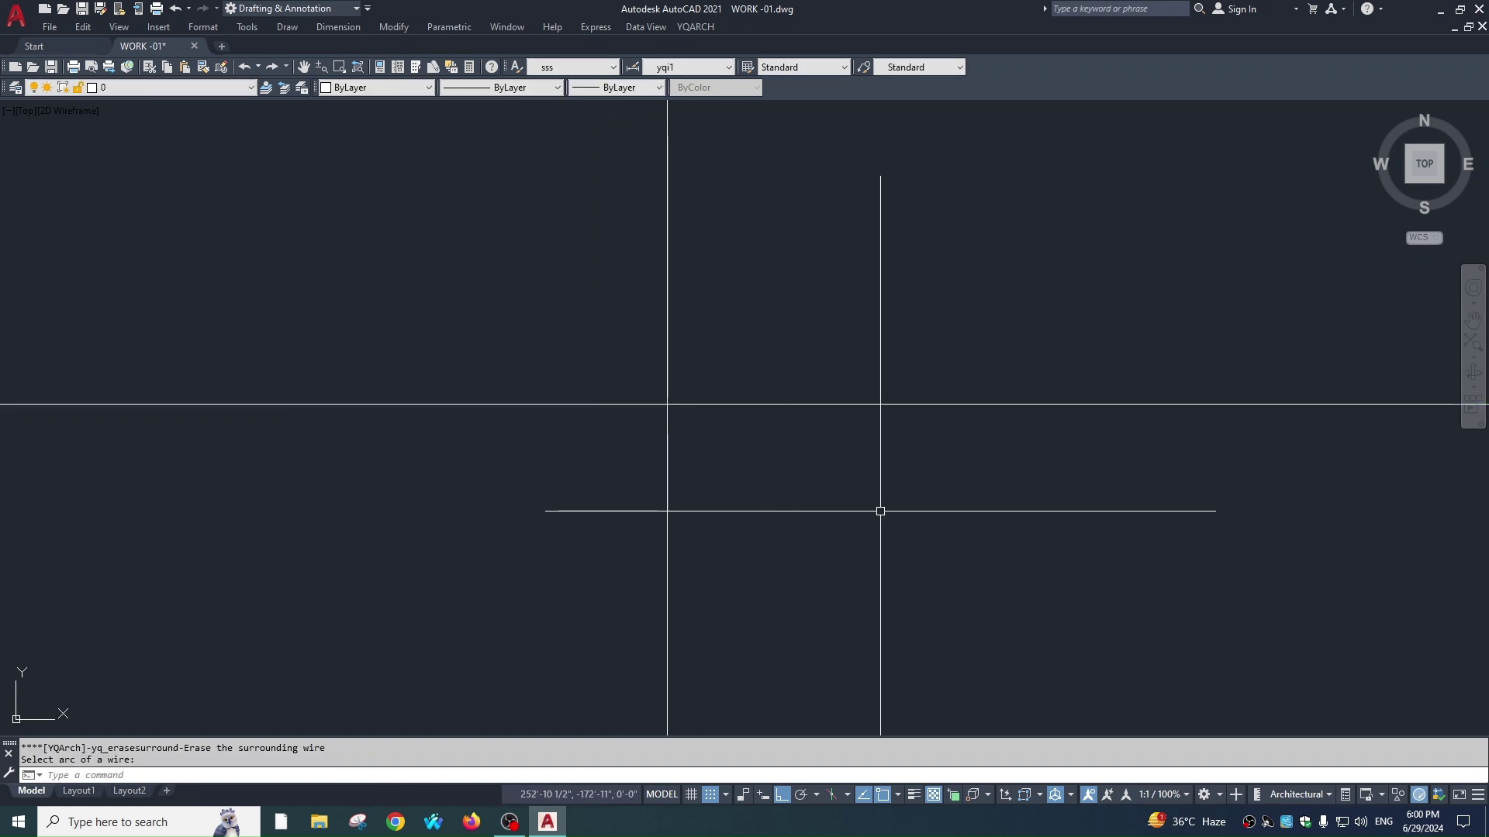
Try to draw an upward-pointing bent arrow in the empty area right of the crossing lines using the AAW command.
middle_click_drag(741, 559, 740, 503)
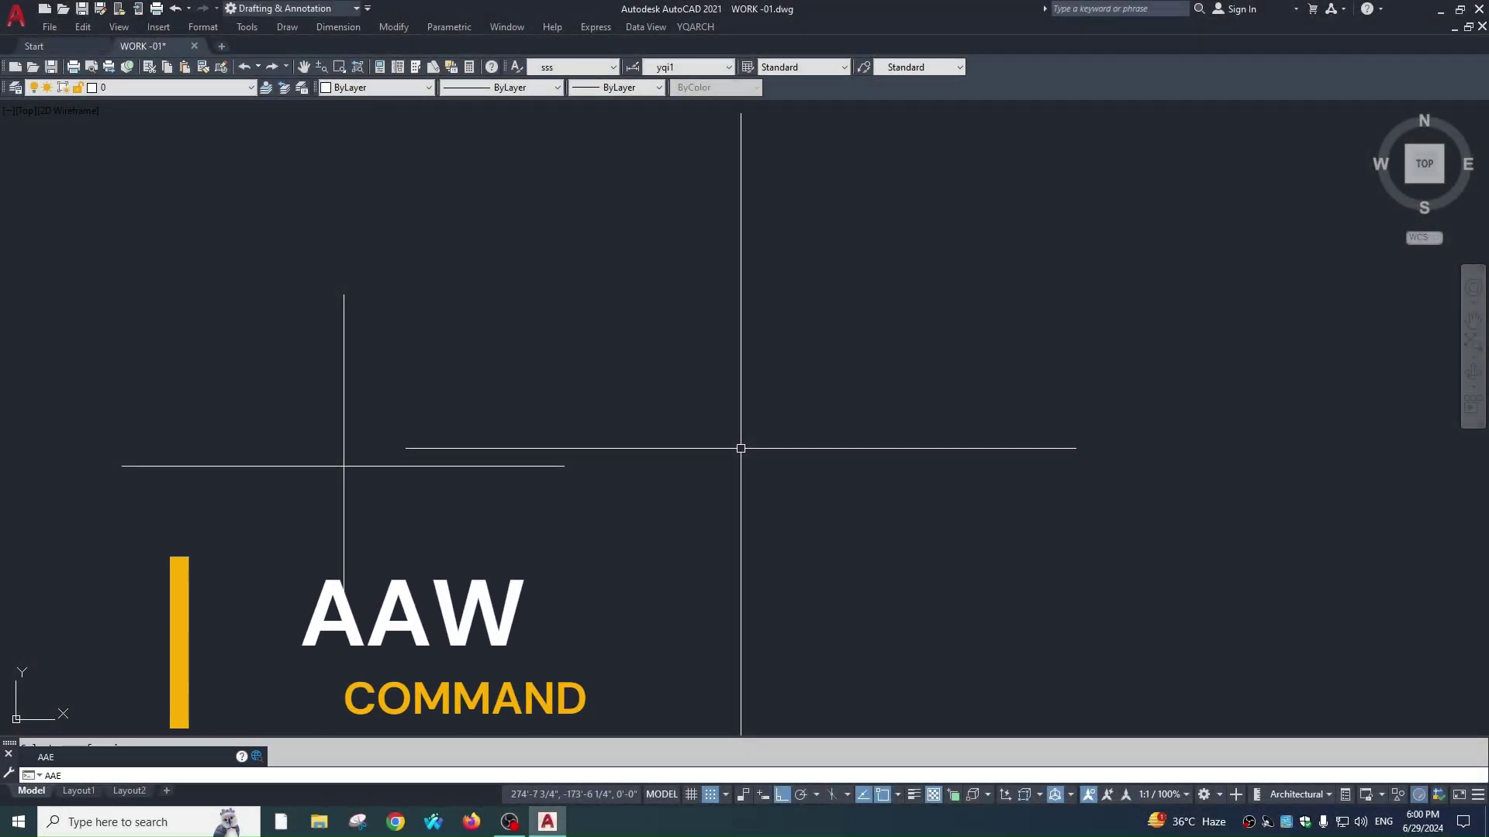
type("Aw")
key("Return")
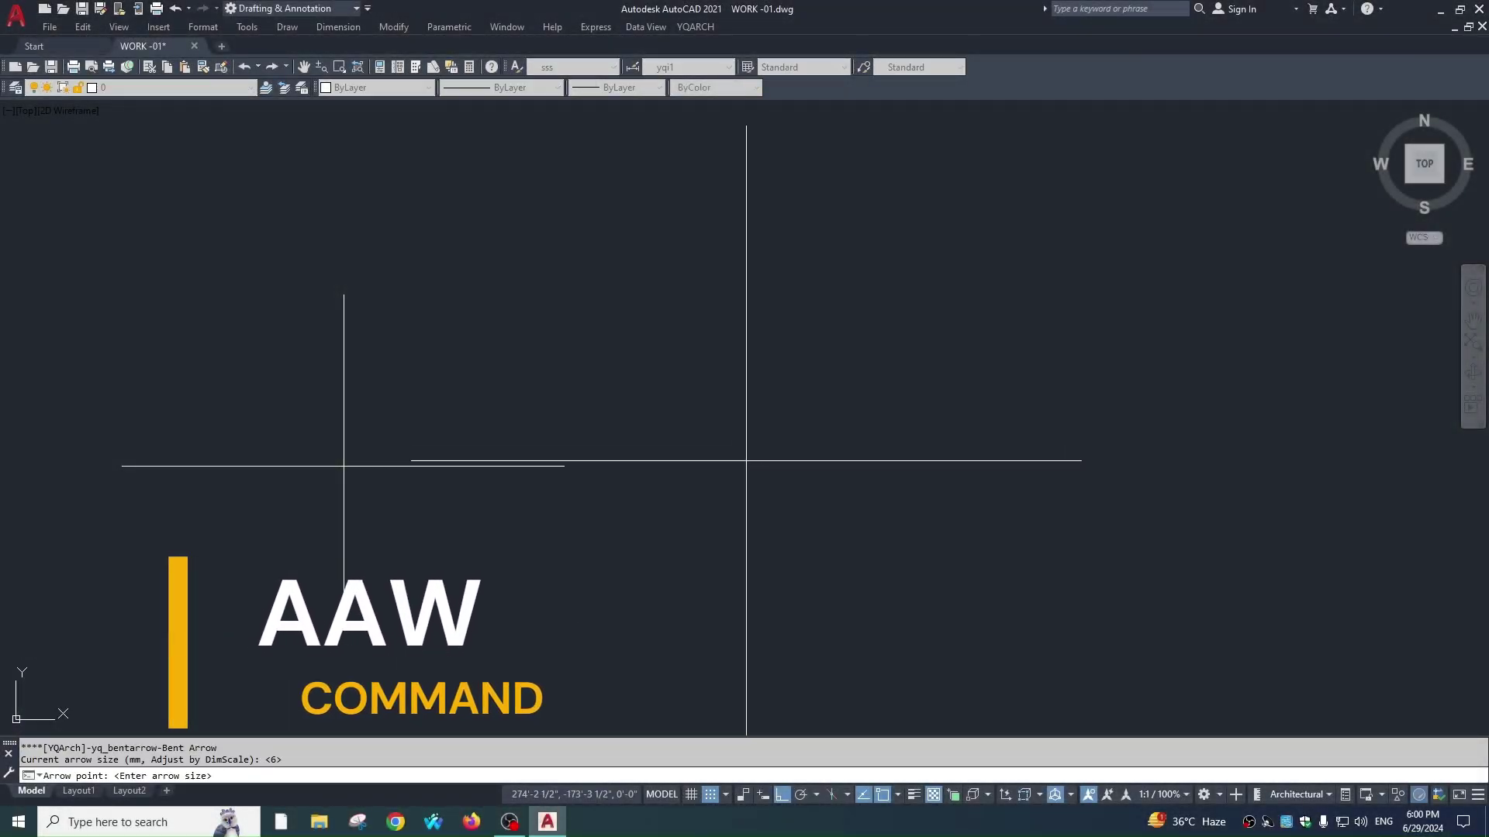
left_click(793, 431)
left_click(822, 487)
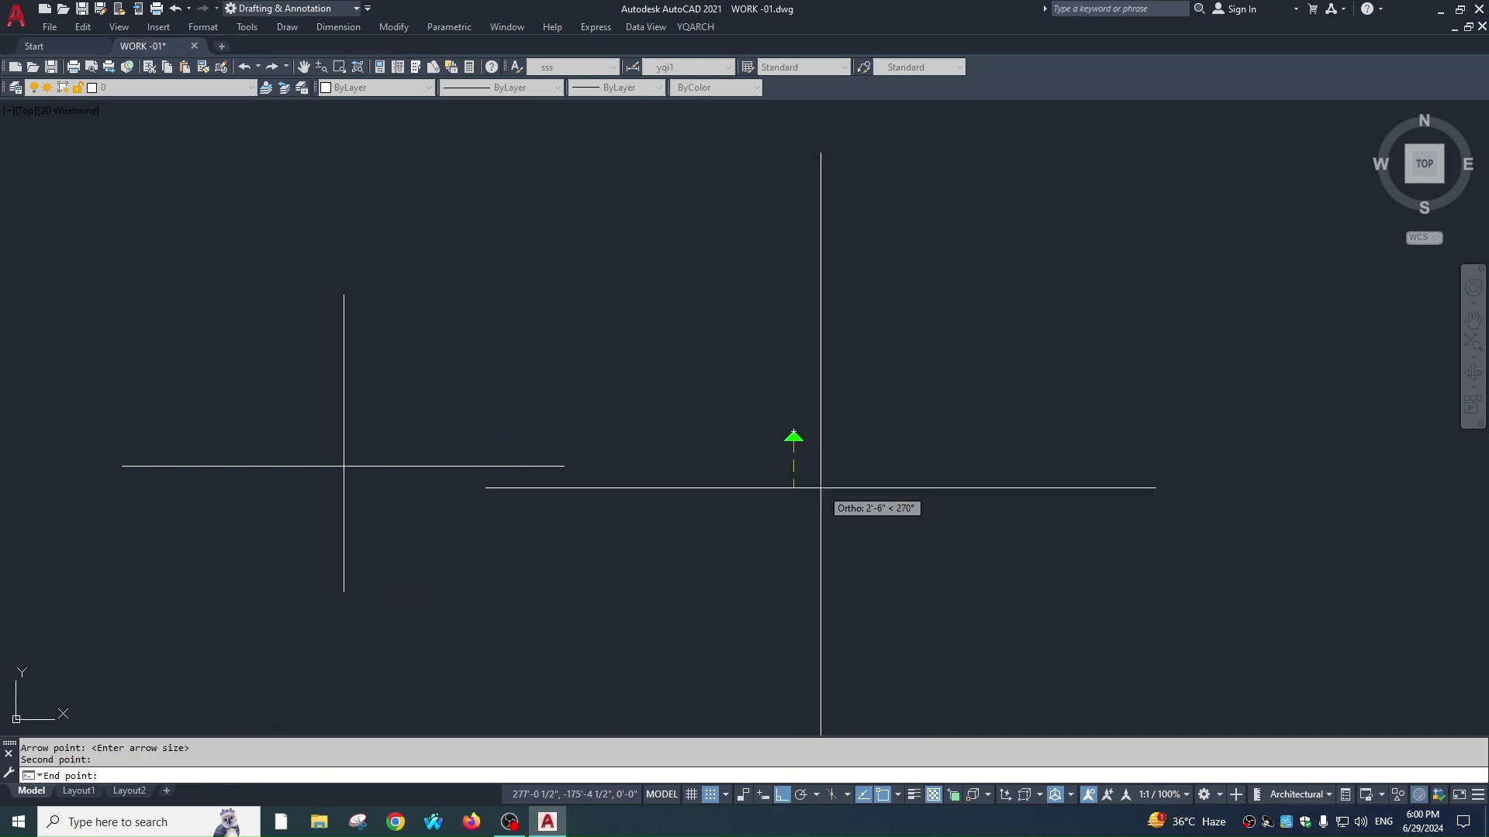
scroll(798, 455, "up", 4)
left_click(807, 536)
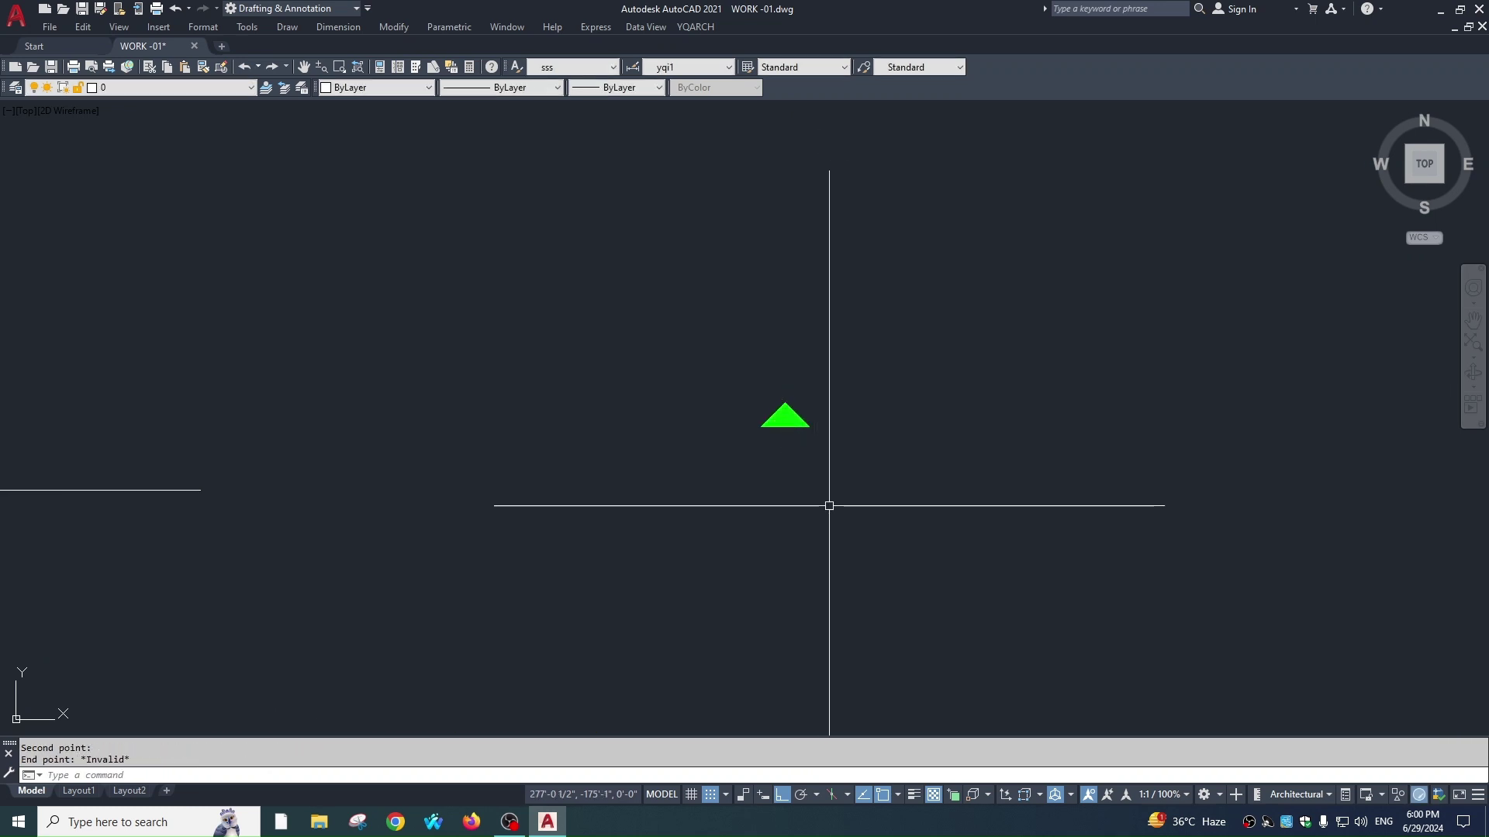
Try to draw a second upward bent arrow with its tip at the base of the first arrowhead.
key("Return")
left_click(783, 412)
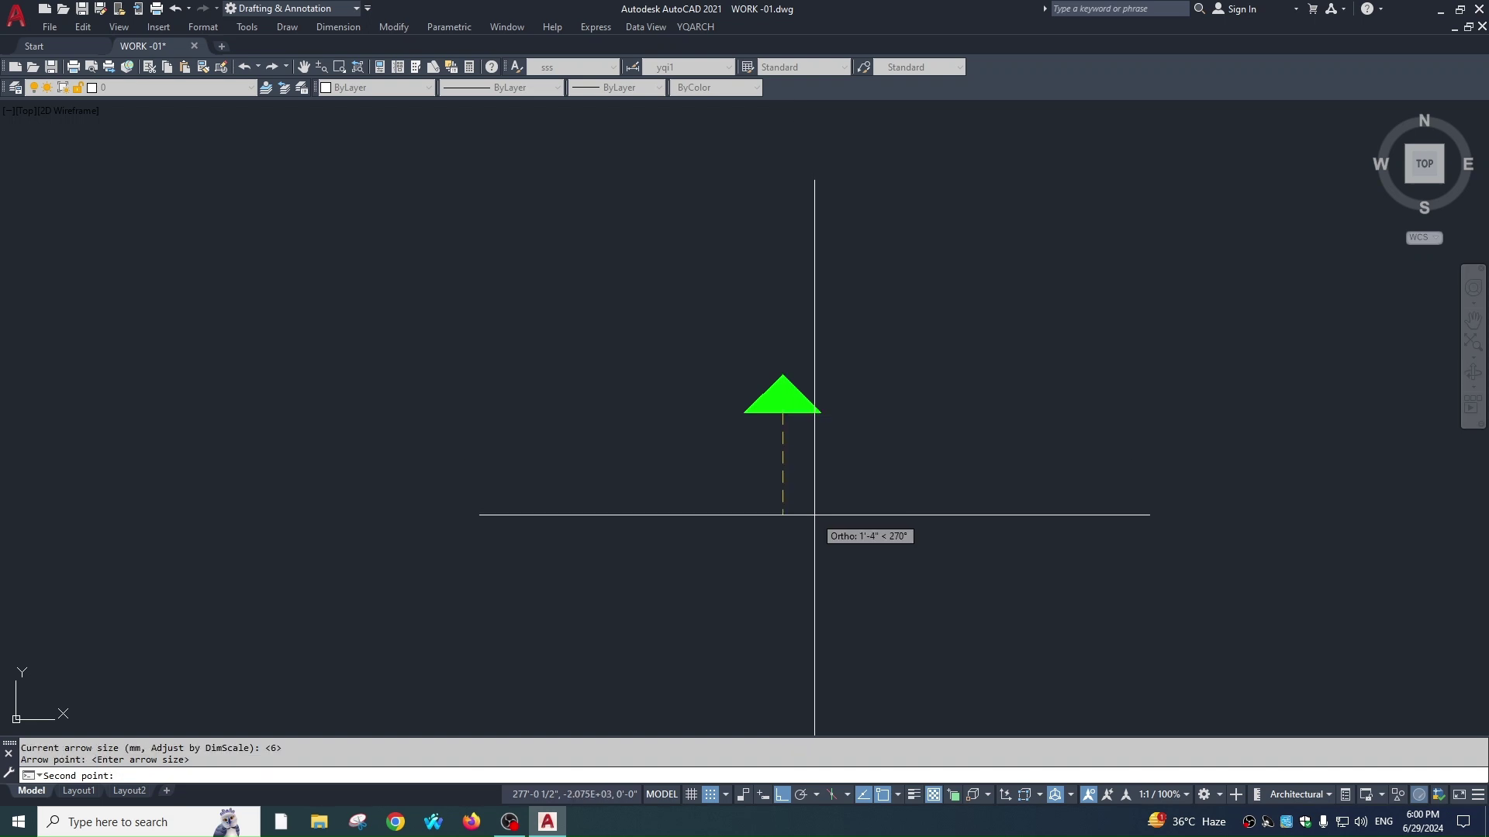
left_click(818, 515)
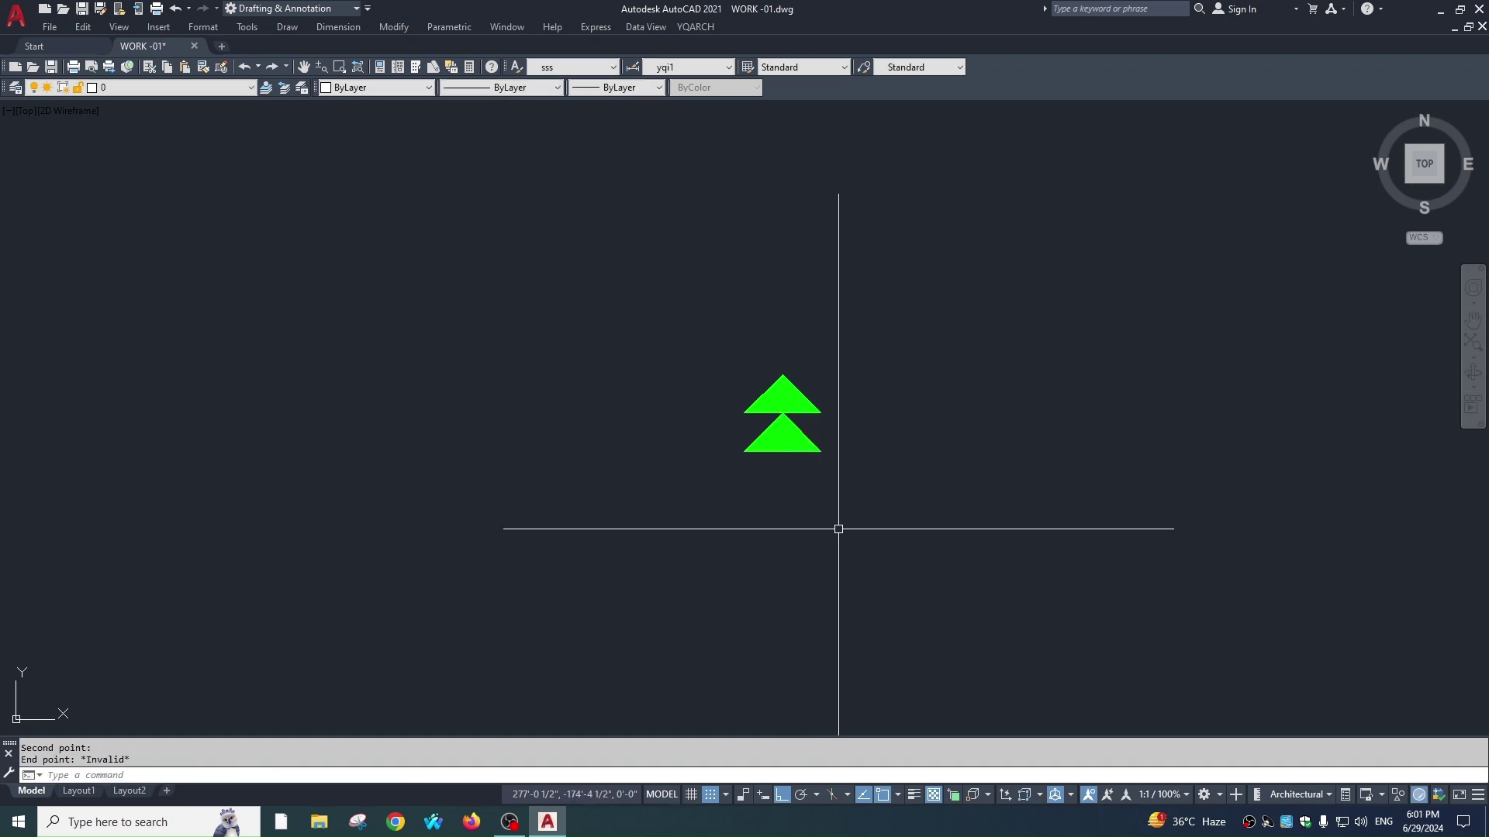
key("Escape")
Stretch the lower arrowhead's base downward to make it about twice as tall as the upper one.
scroll(817, 425, "up", 3)
left_click(817, 425)
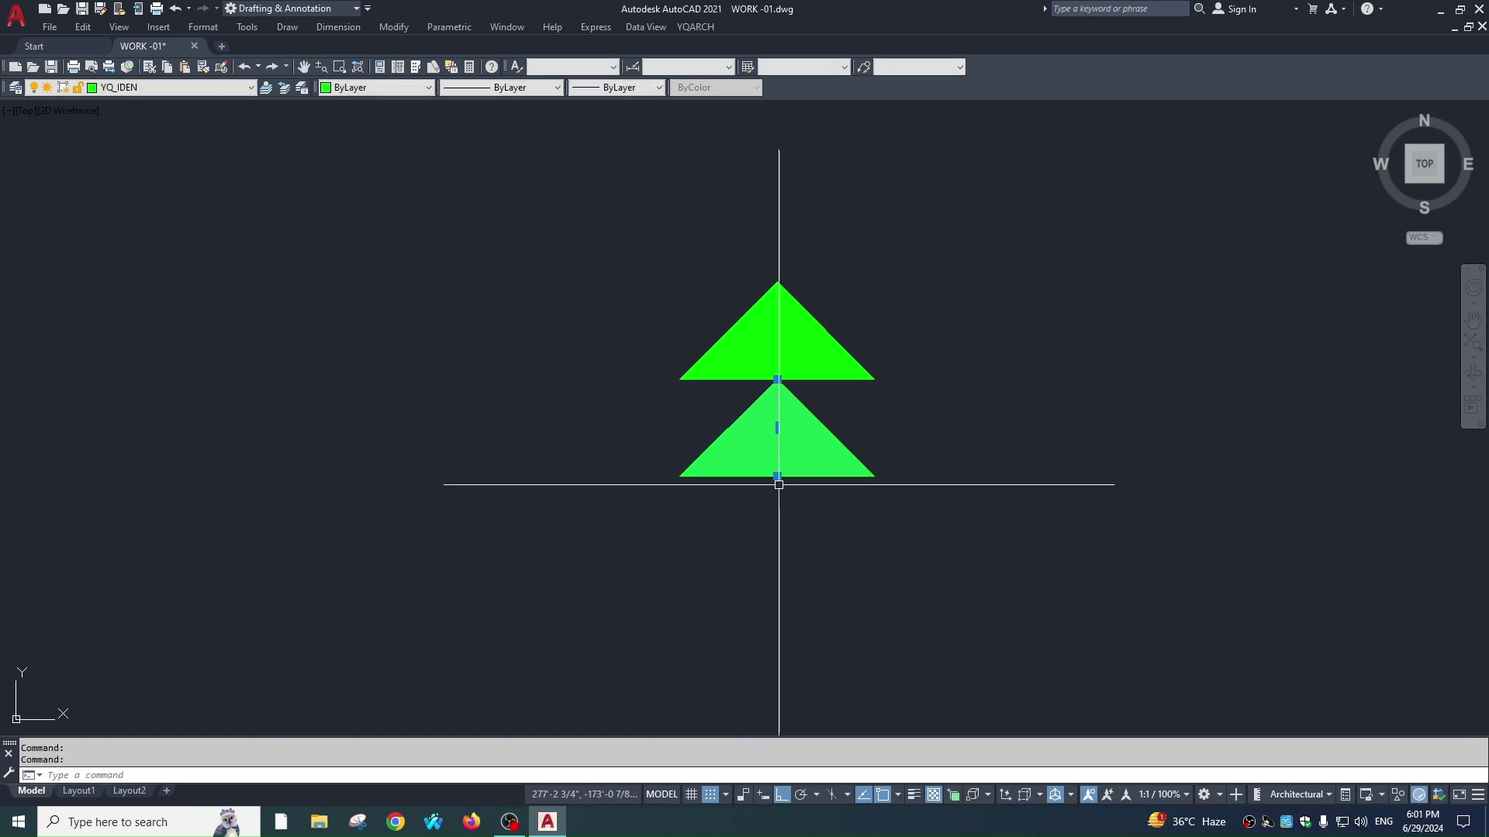
left_click(777, 475)
scroll(773, 585, "down", 3)
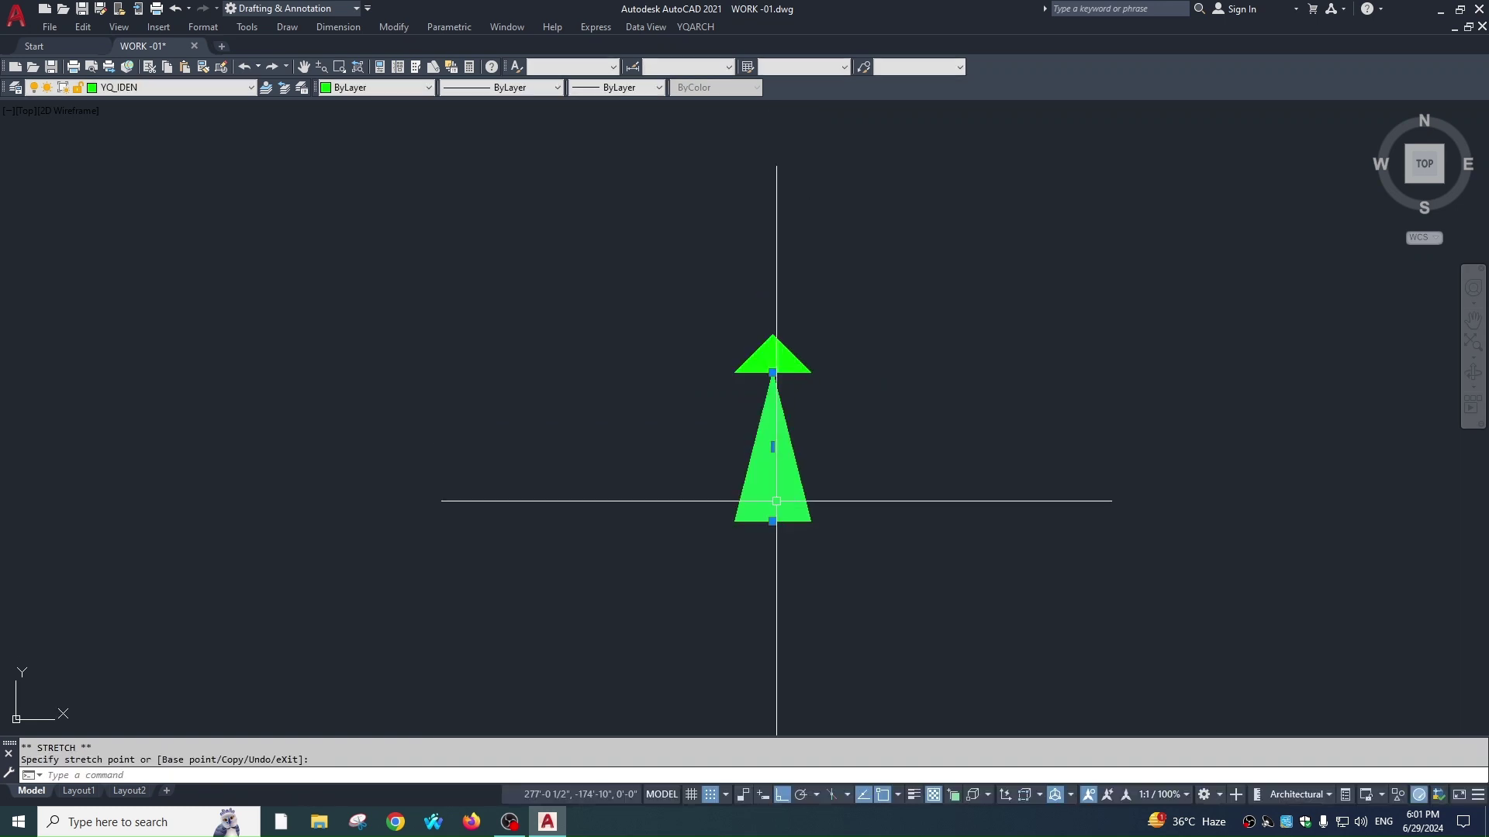
left_click(774, 455)
key("Escape")
scroll(855, 535, "down", 4)
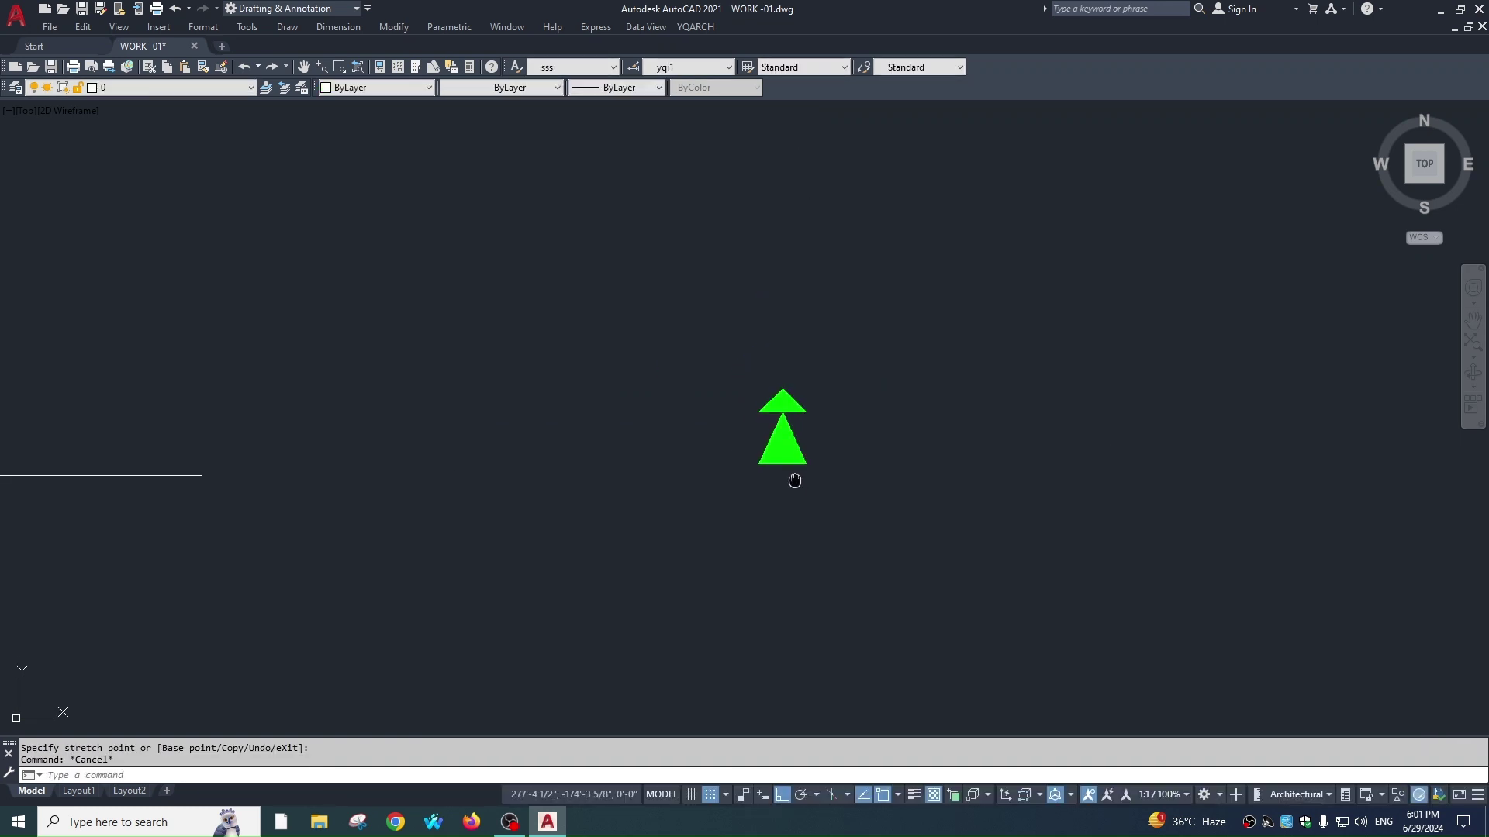
Select the stretched lower arrowhead.
scroll(754, 349, "up", 5)
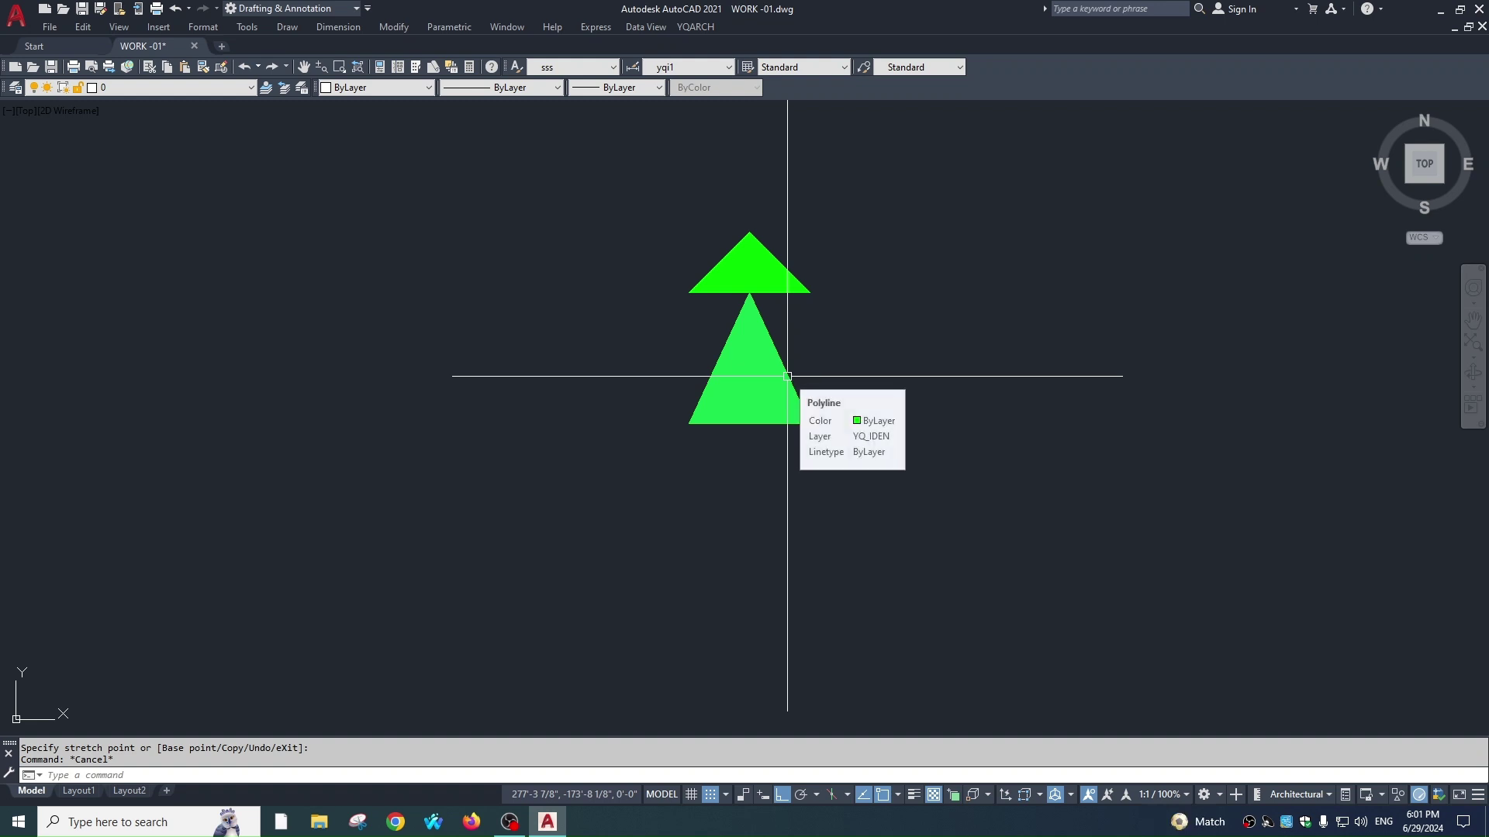
left_click(786, 383)
left_click(708, 422)
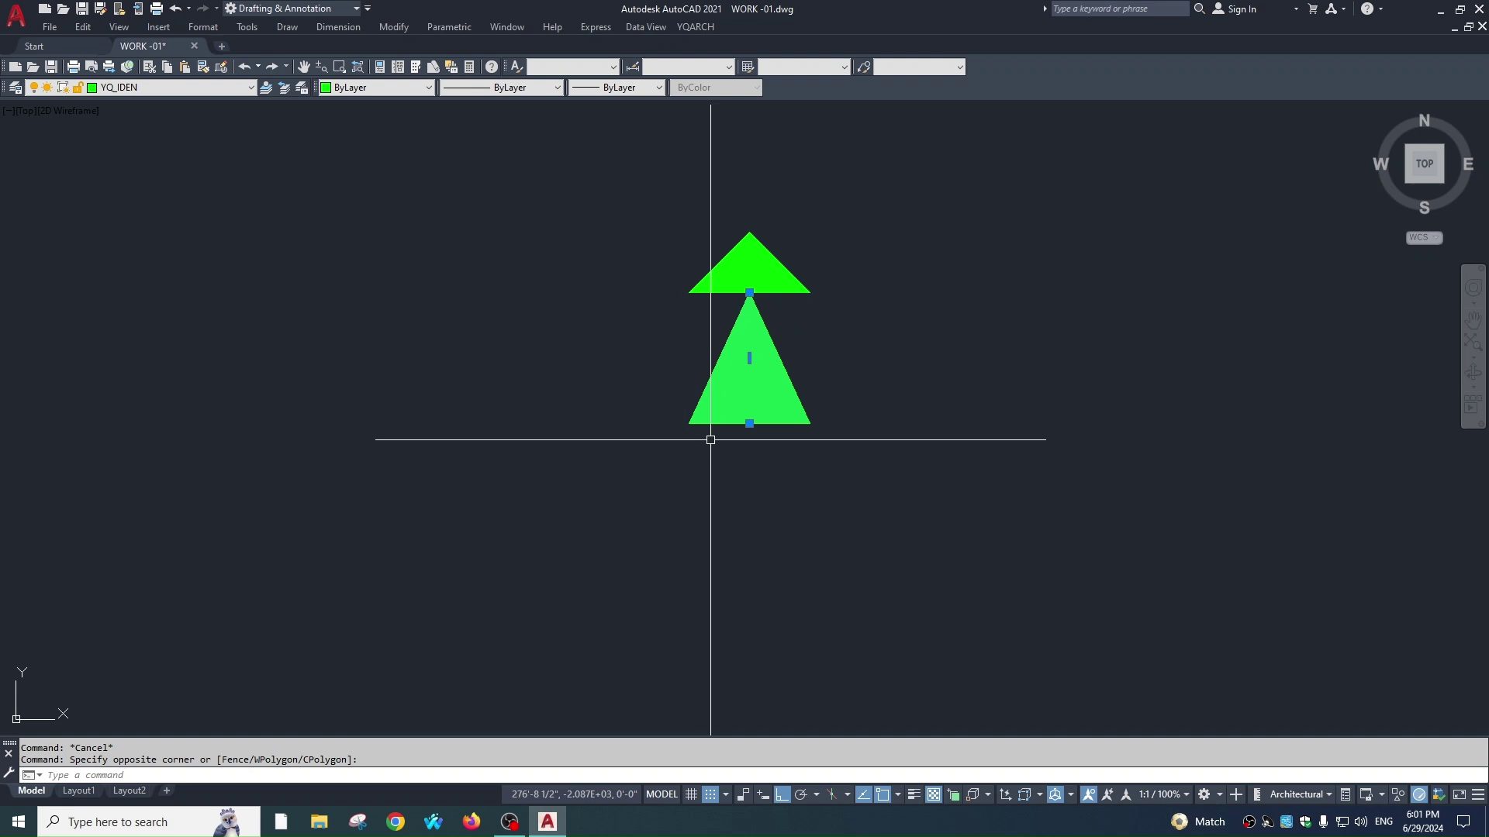